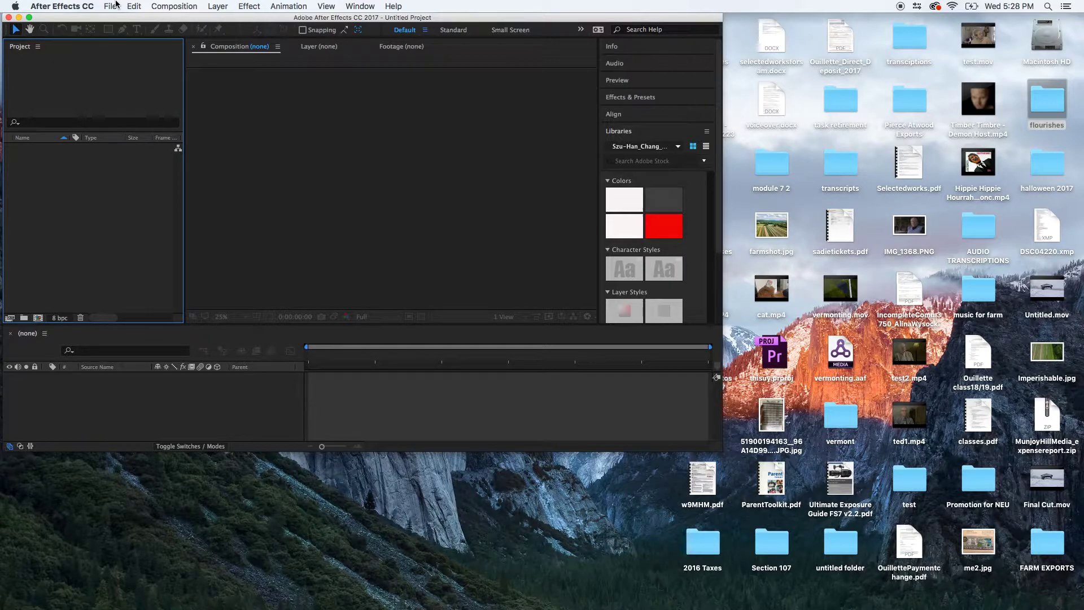
- Import vine.psd, timothy.psd and flower1.psd from the flourishes folder on the Desktop into the project
click(112, 6)
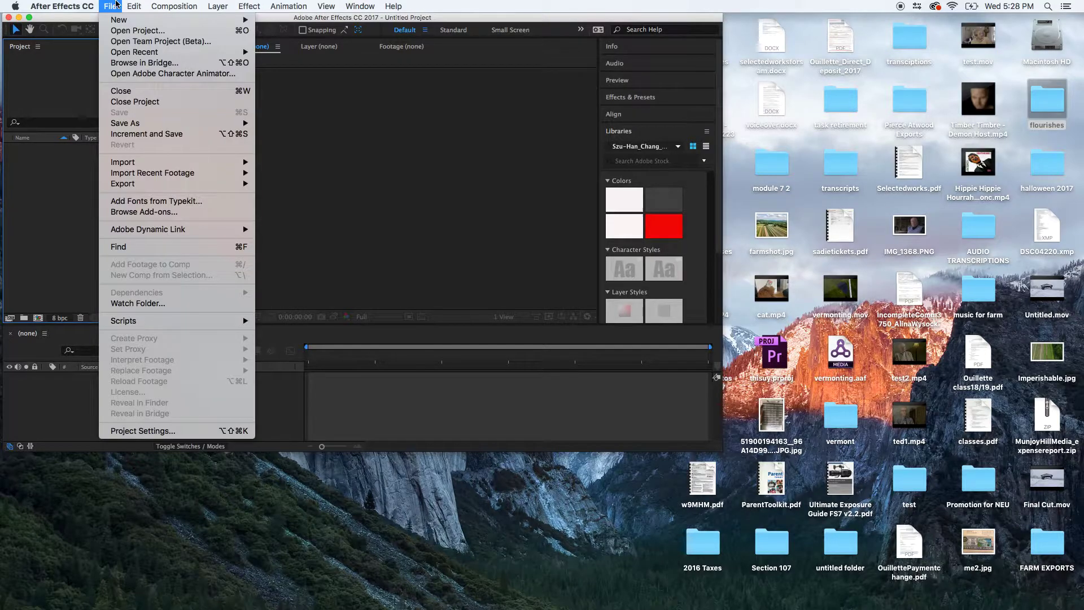
mouse_move(119, 162)
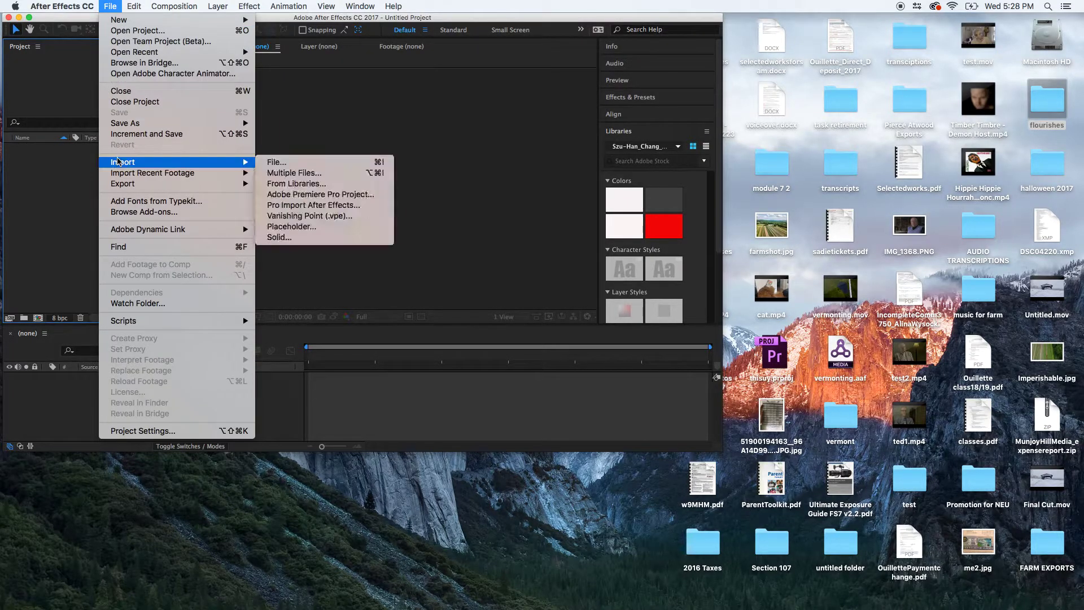
click(308, 163)
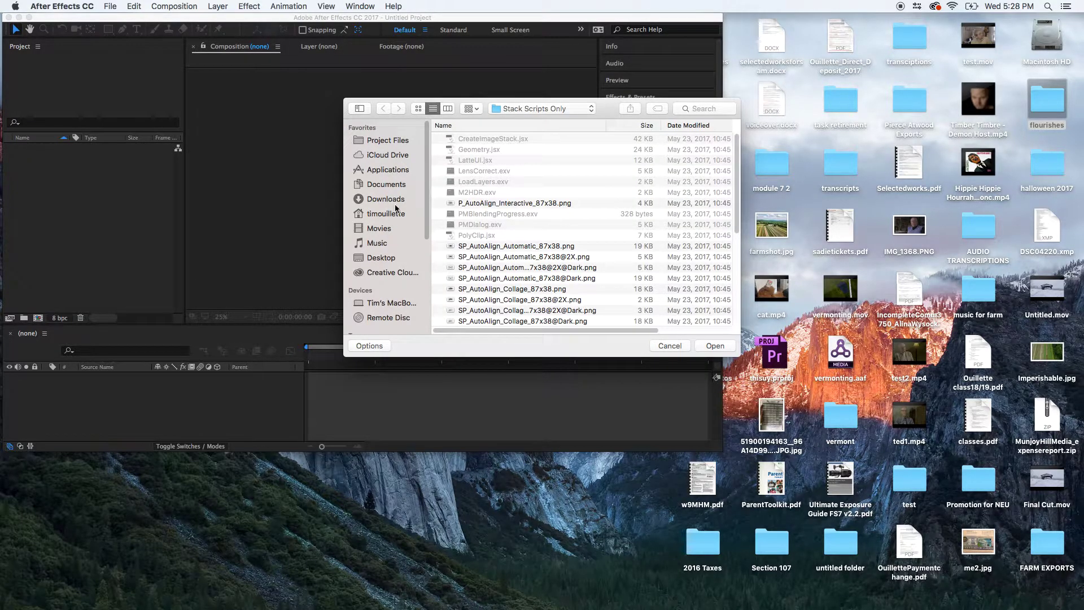
click(390, 257)
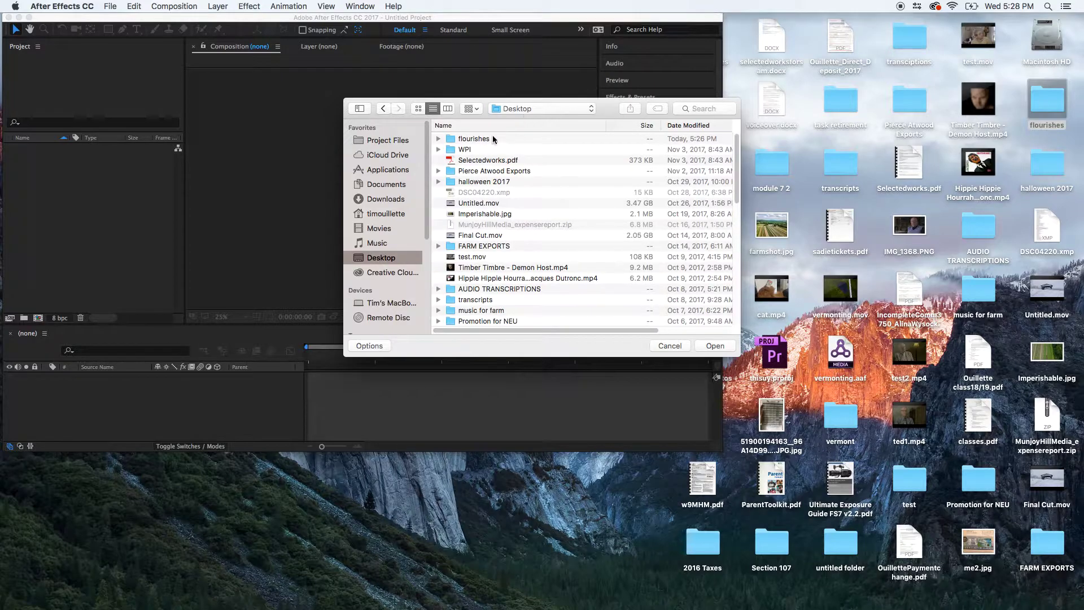
double_click(493, 140)
click(477, 138)
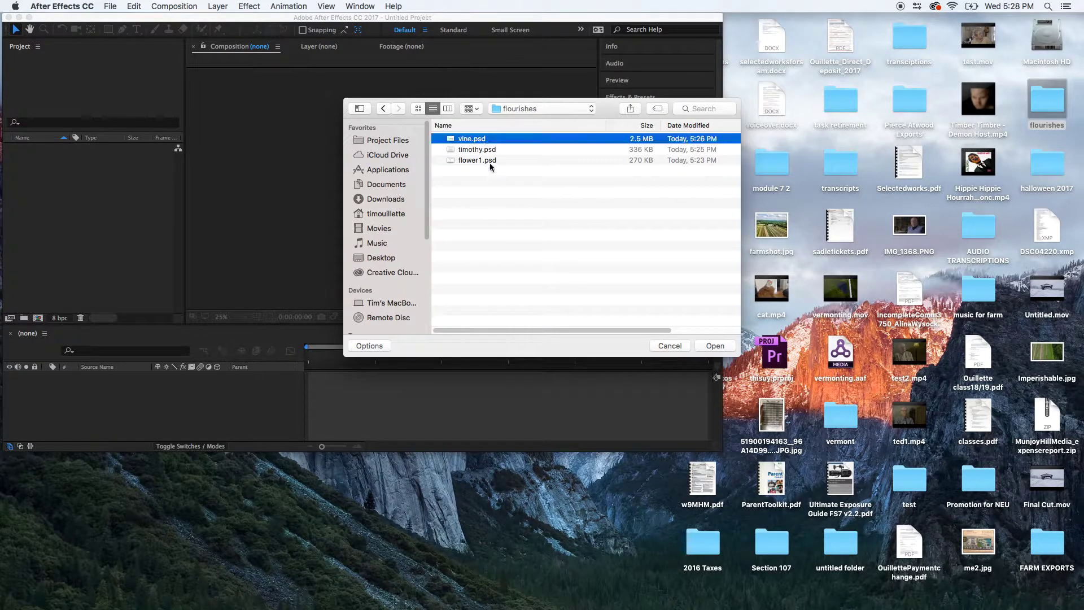
shift+click(489, 162)
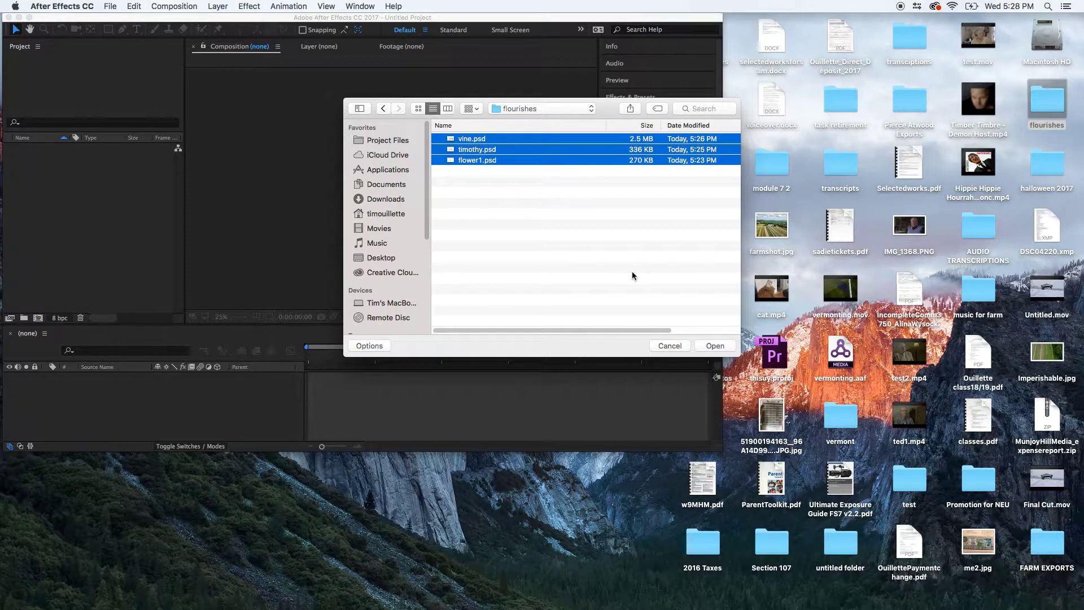
click(712, 345)
click(141, 250)
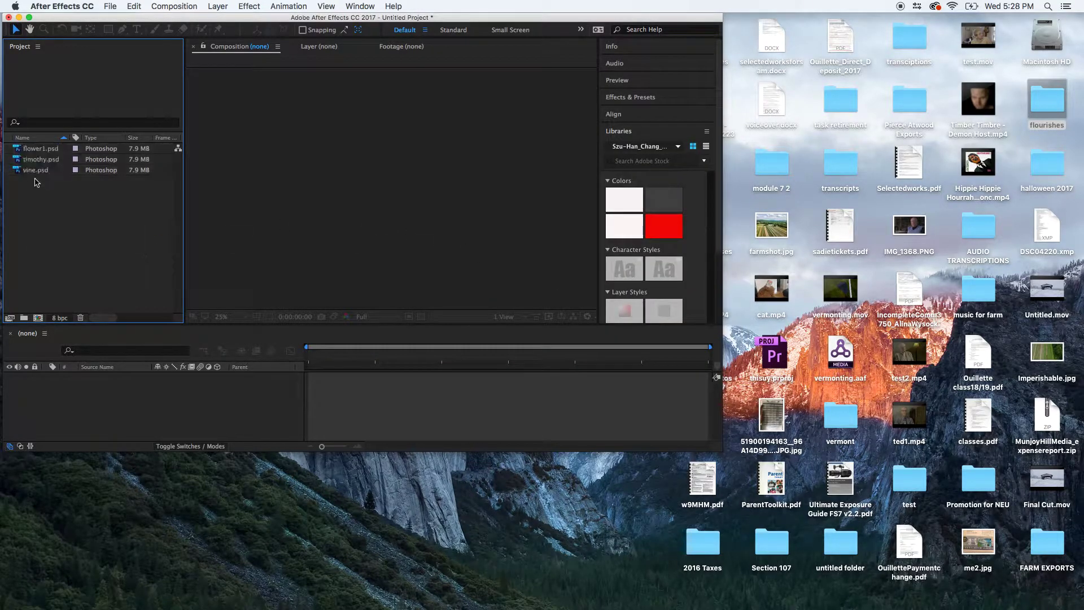
- Preview the flower1.psd footage, and return to the composition viewer
double_click(22, 149)
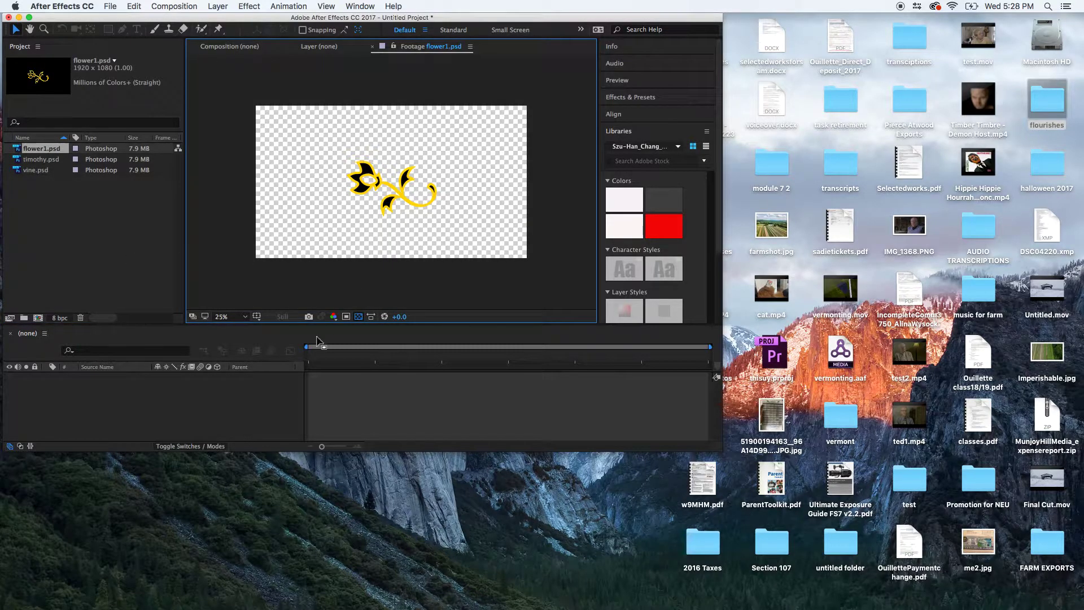
click(42, 208)
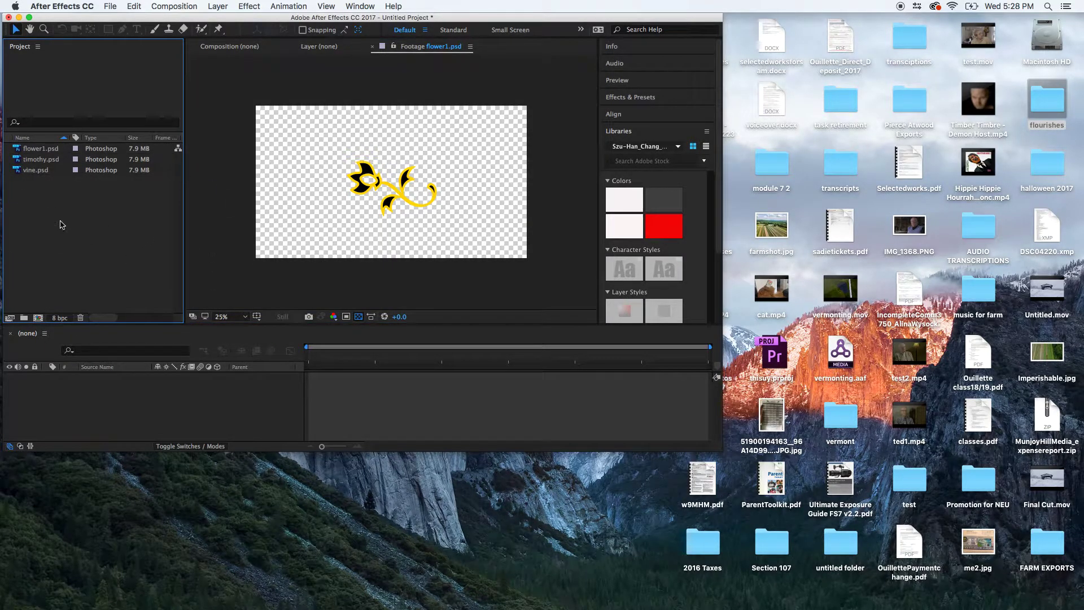
click(237, 48)
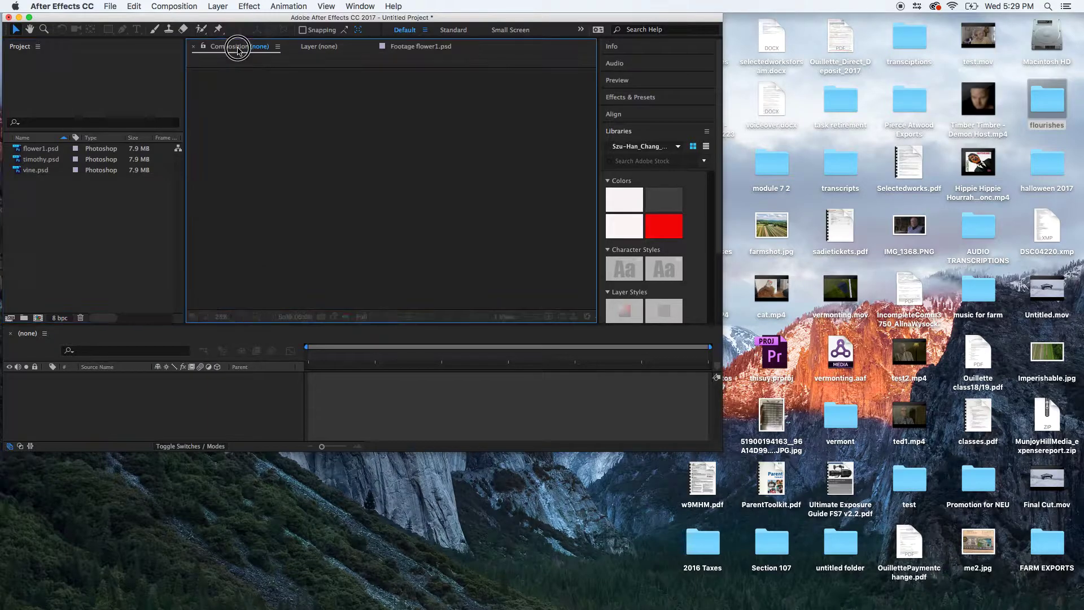
- Create a new composition with a duration of 0;00;25;00, keeping the other settings as offered
click(31, 217)
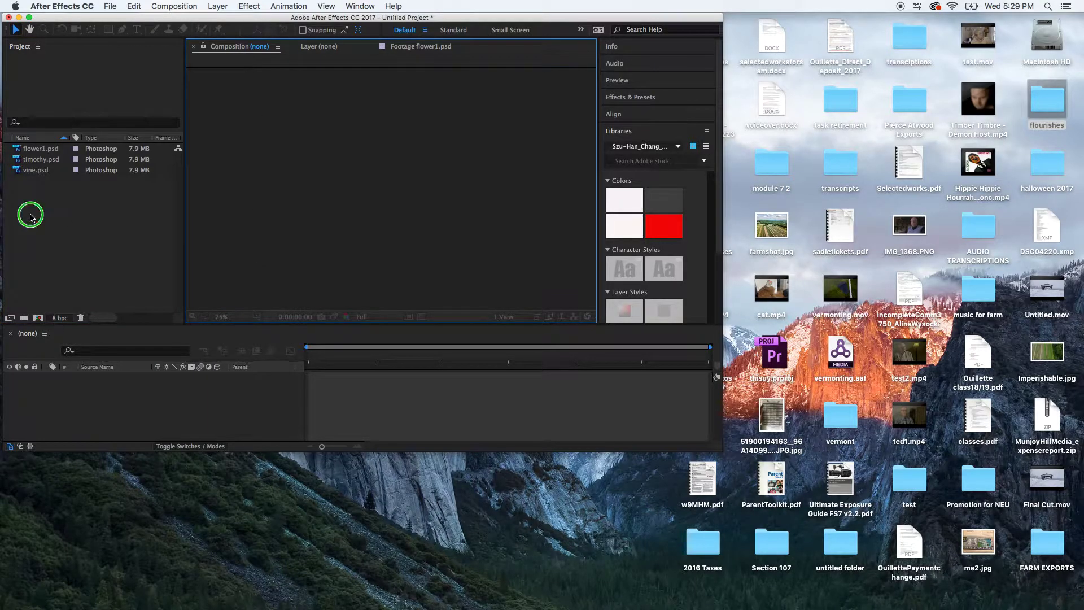
right_click(31, 217)
click(96, 224)
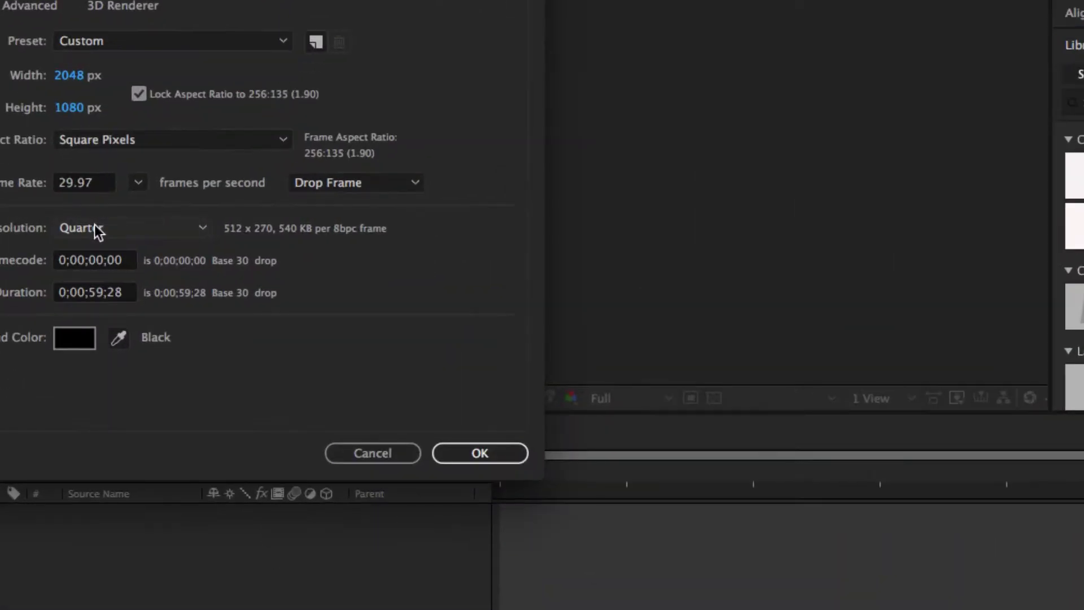
click(136, 294)
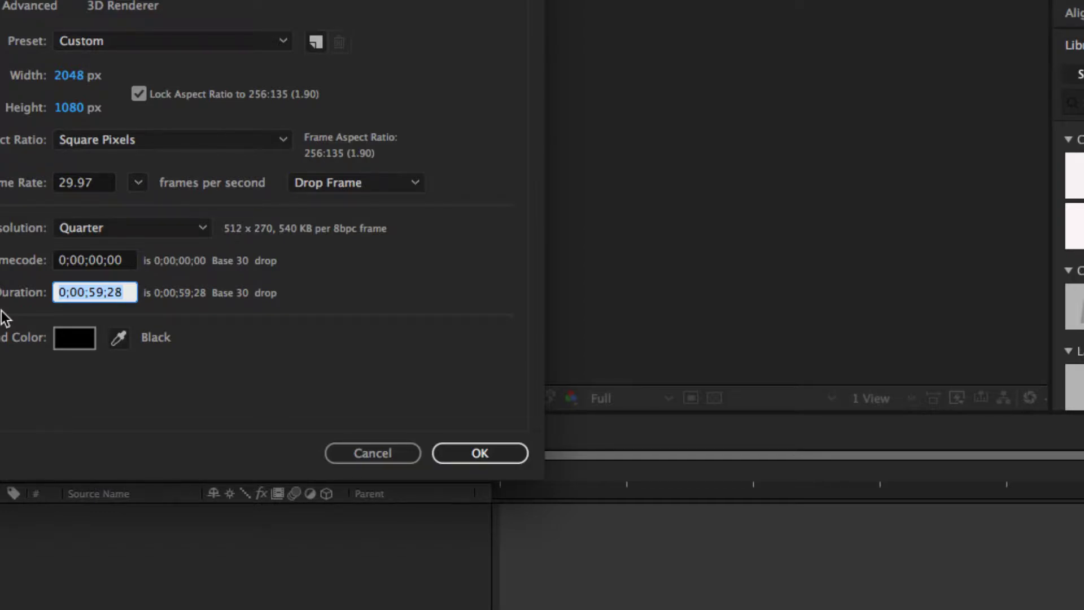
text(25.00)
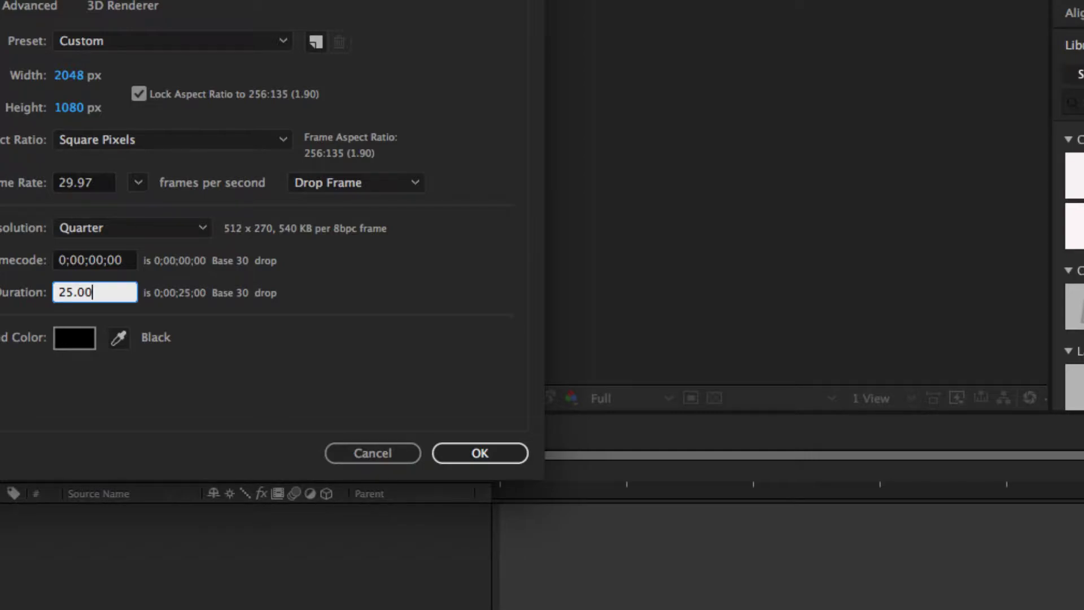
click(483, 452)
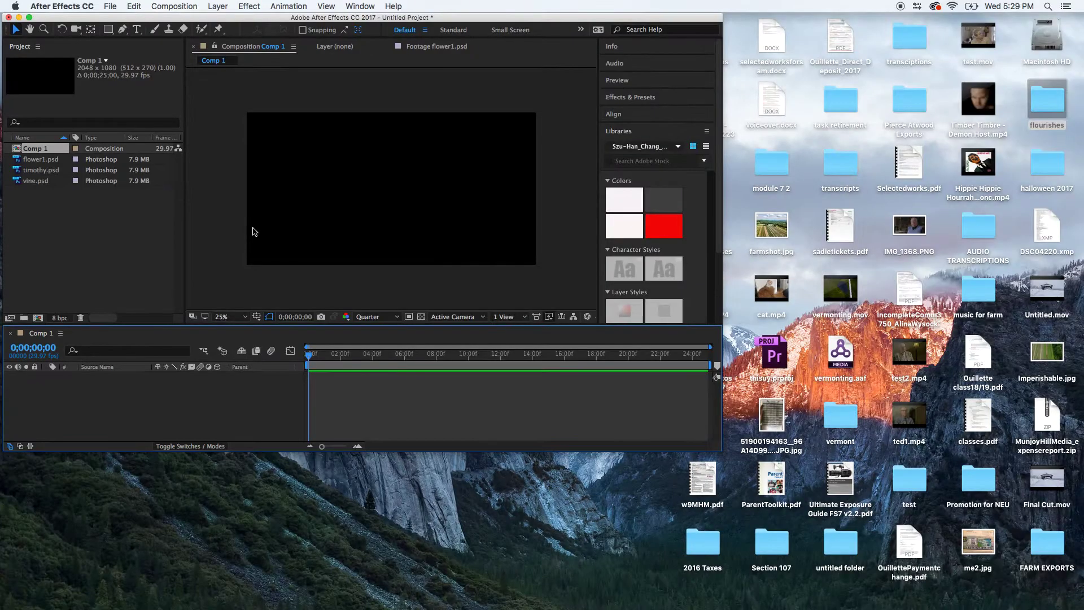
- Add flower1.psd to the Comp 1 timeline and check the flower against the transparency grid, leaving the grid off
click(84, 415)
drag(20, 160, 99, 384)
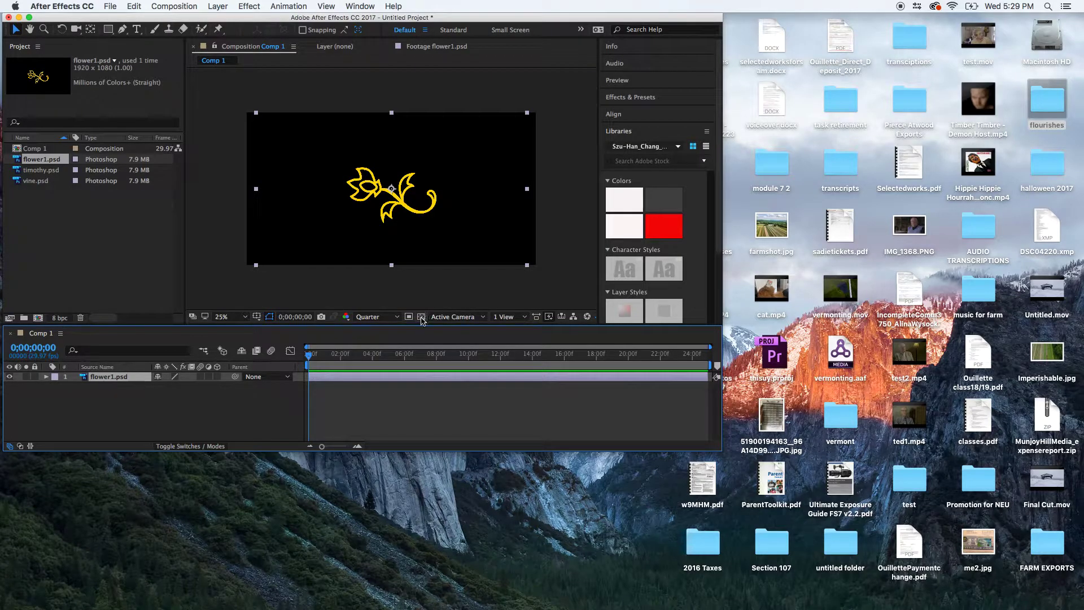
click(421, 316)
click(421, 317)
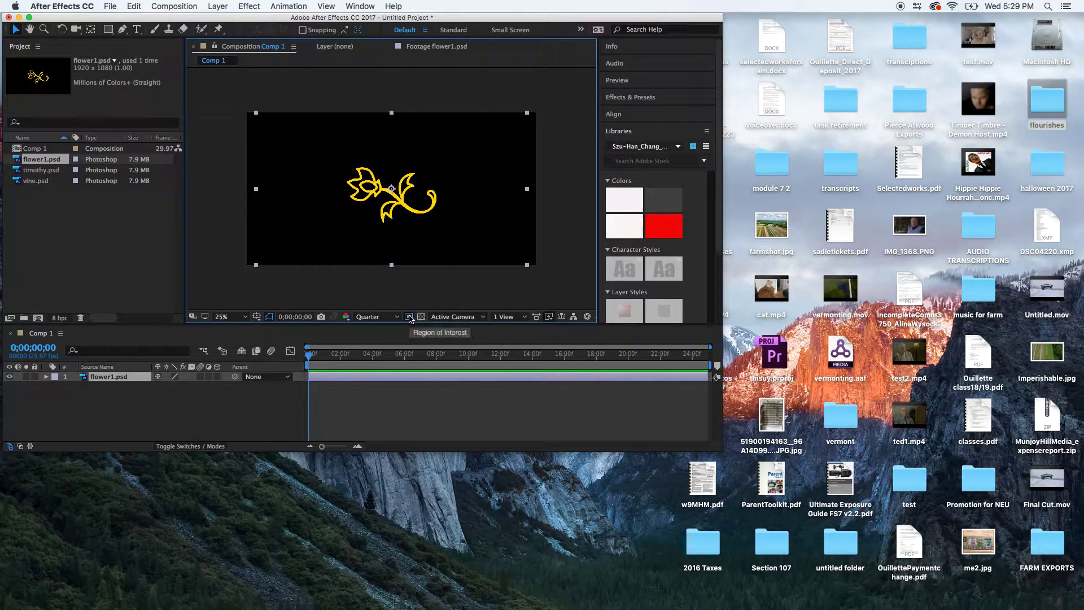
click(421, 317)
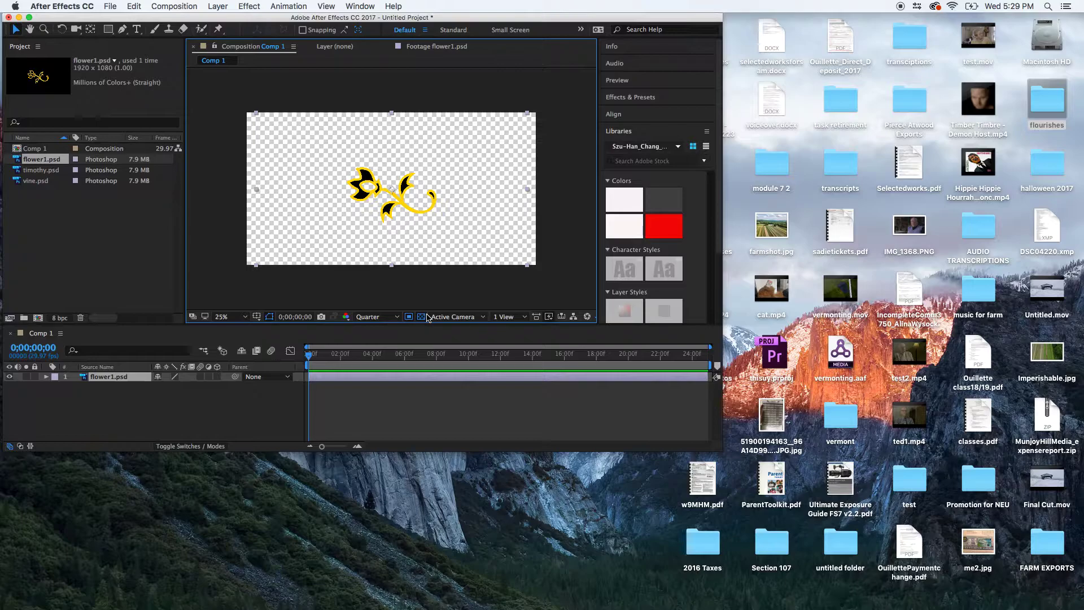
click(422, 317)
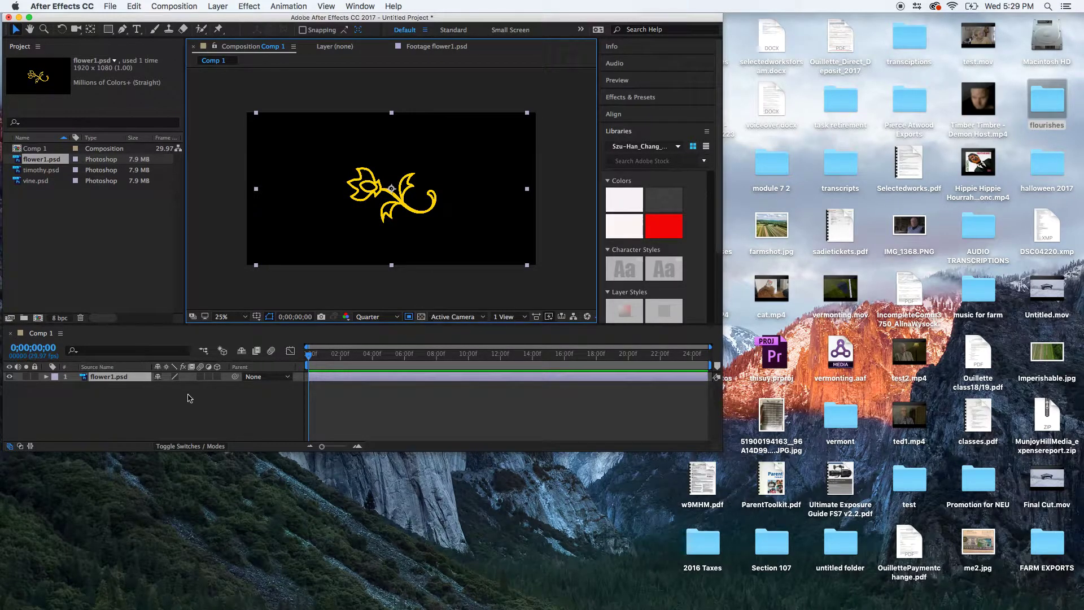
click(120, 402)
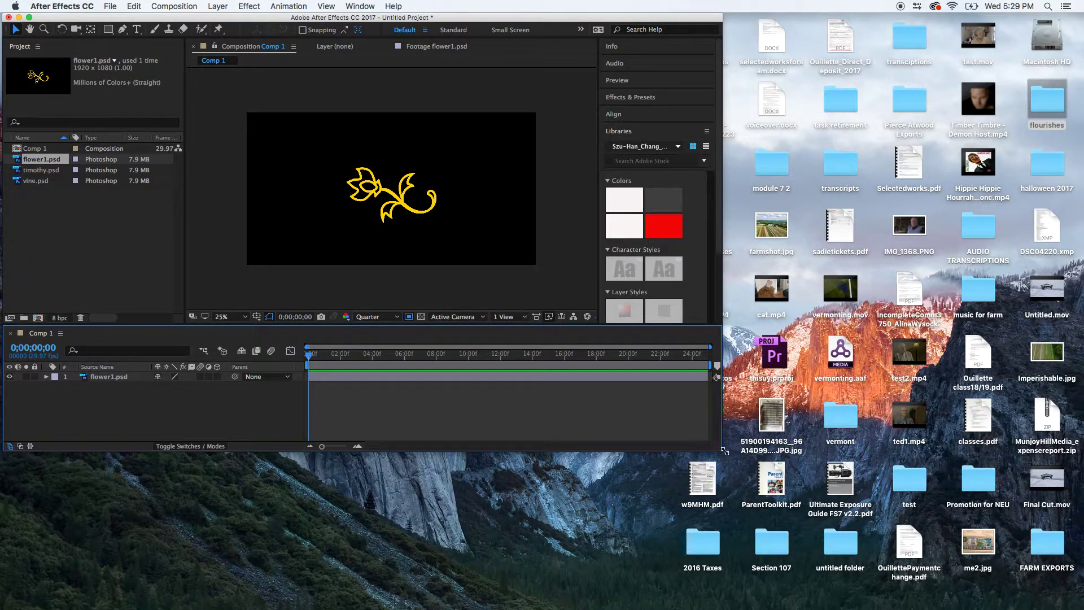
- Enlarge the application window and select the flower1.psd layer in the timeline
drag(721, 450, 1016, 563)
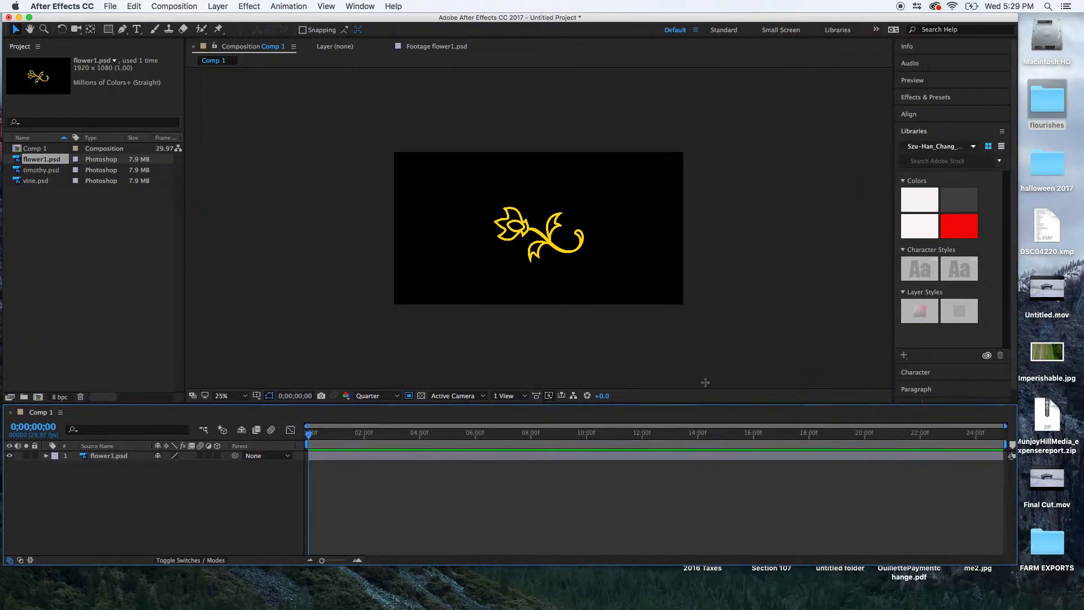
click(144, 297)
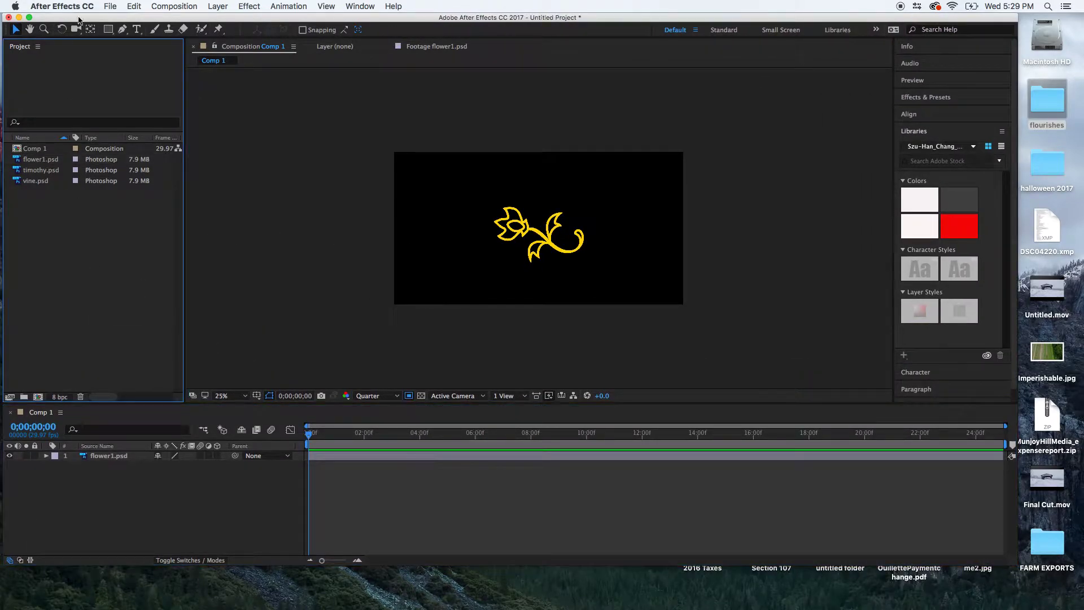
click(109, 455)
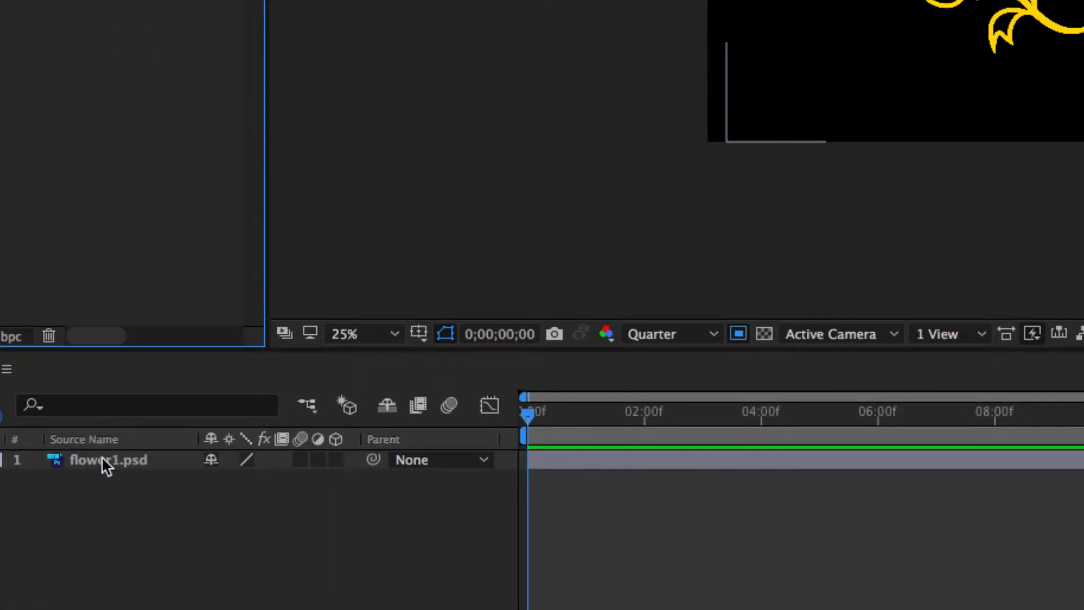
click(105, 462)
key(Return)
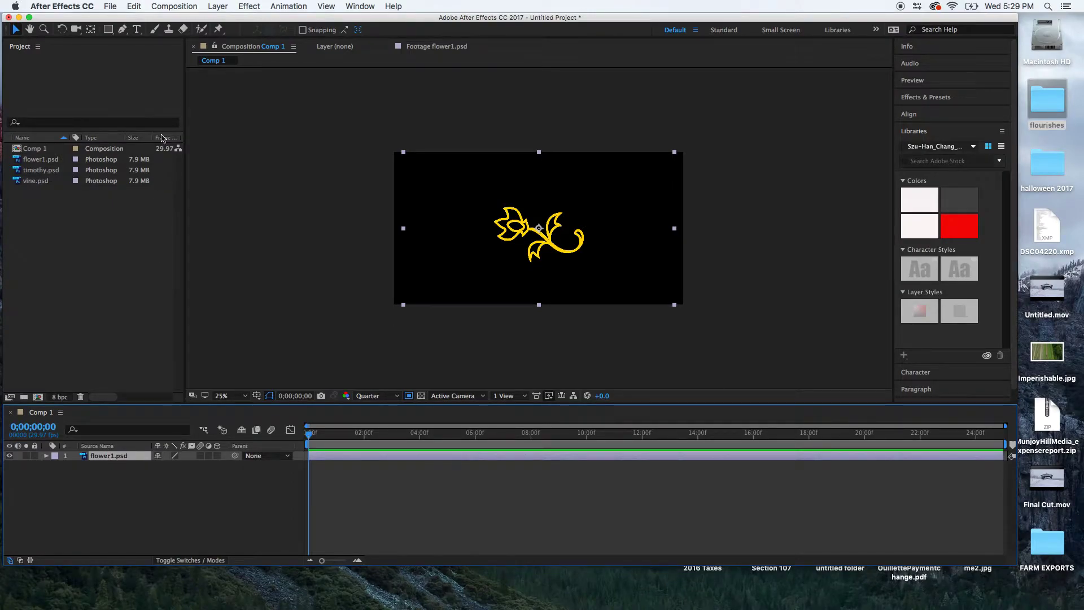
- With the Pen tool, draw a mask path on flower1.psd from the curled stem tip through the leaves to the flower's base
click(123, 30)
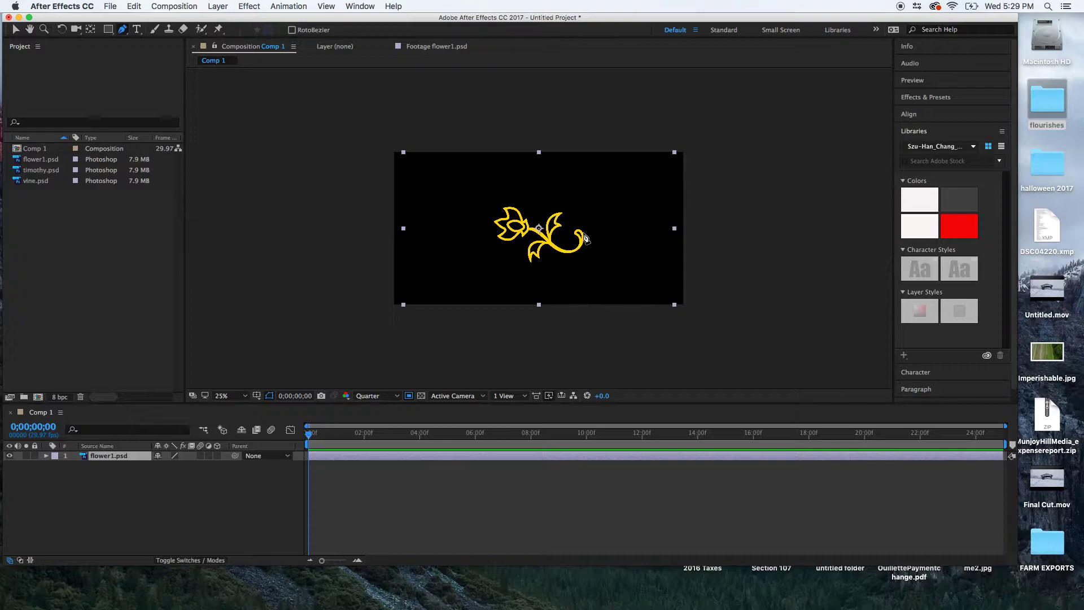
click(578, 231)
click(571, 249)
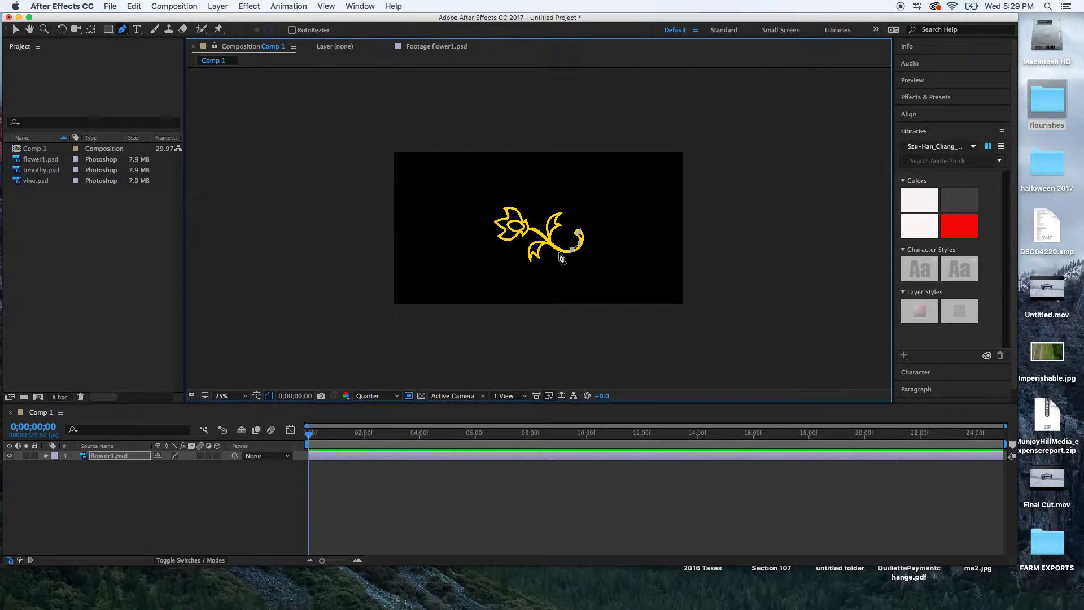
click(557, 249)
click(553, 226)
click(557, 212)
click(543, 232)
click(533, 255)
click(526, 226)
- Reveal the masks of the flower1.psd layer and delete the last point of the mask path
click(47, 456)
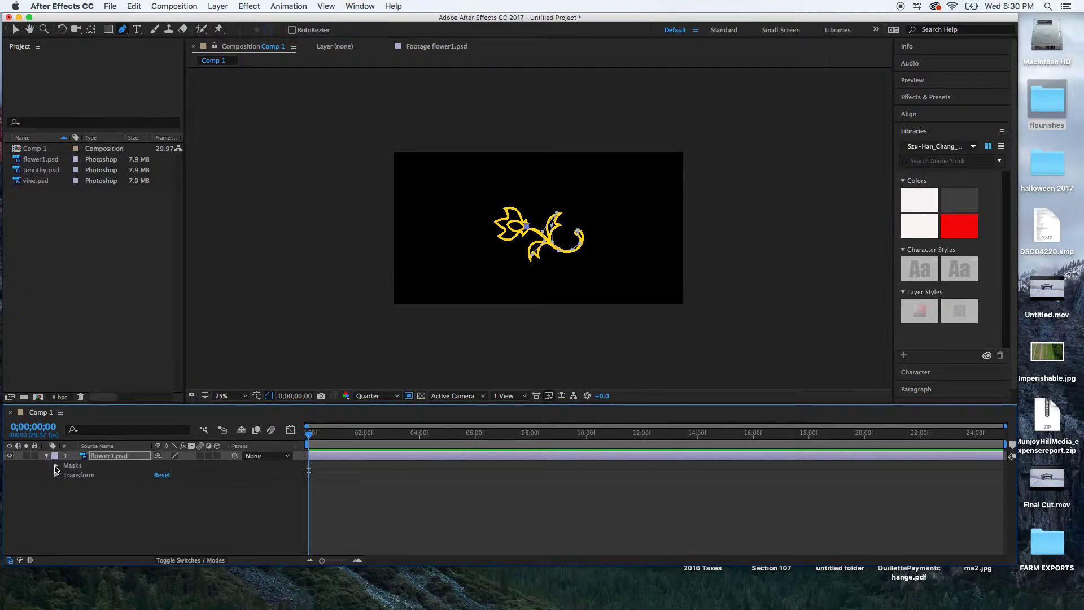
click(56, 465)
key(Delete)
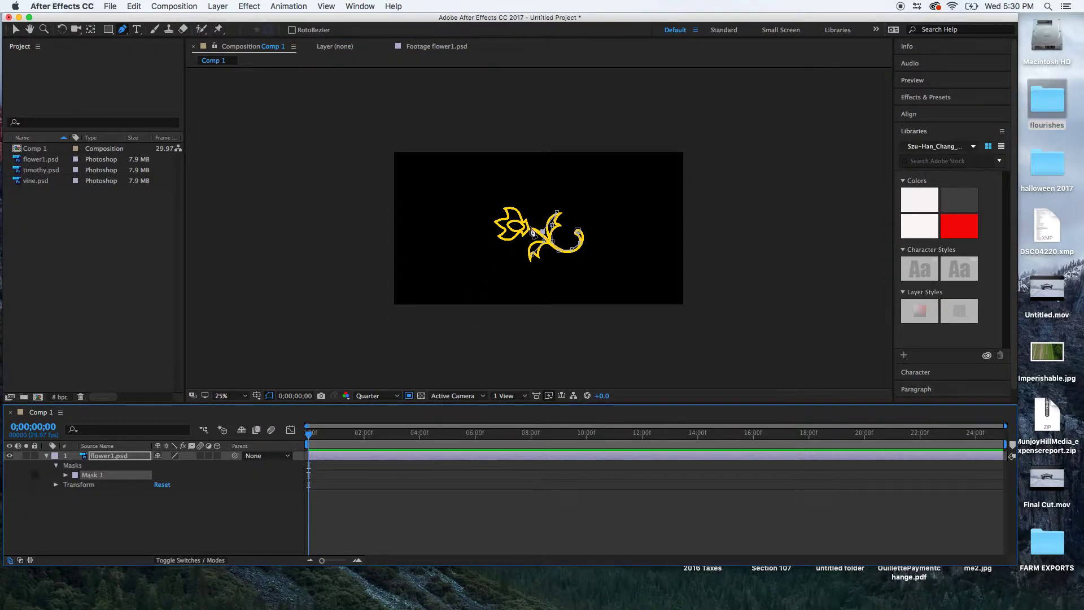
scroll(531, 229, up, 4)
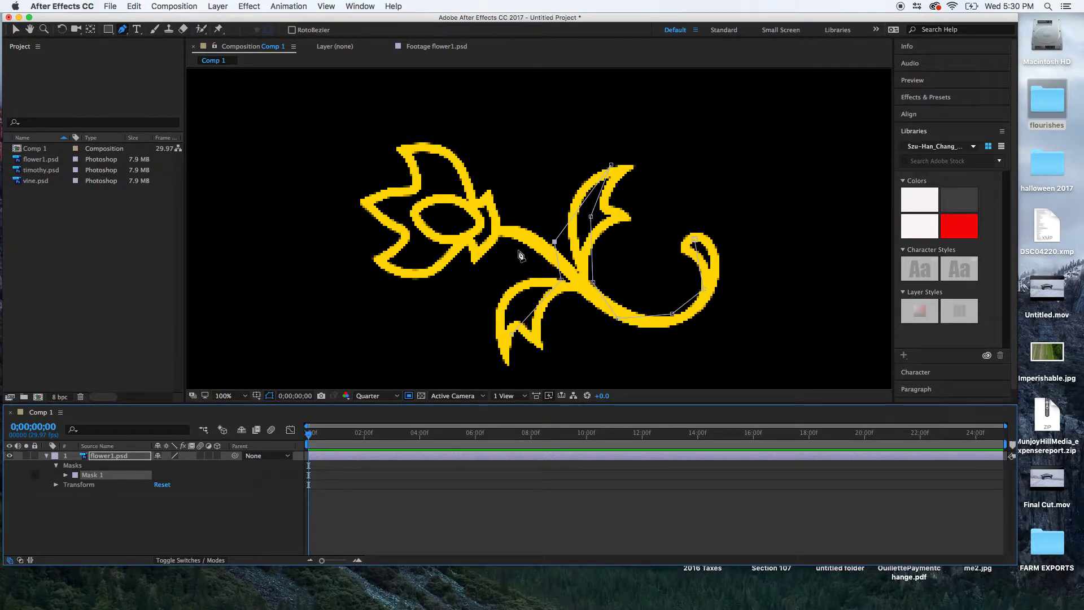
click(513, 285)
click(535, 279)
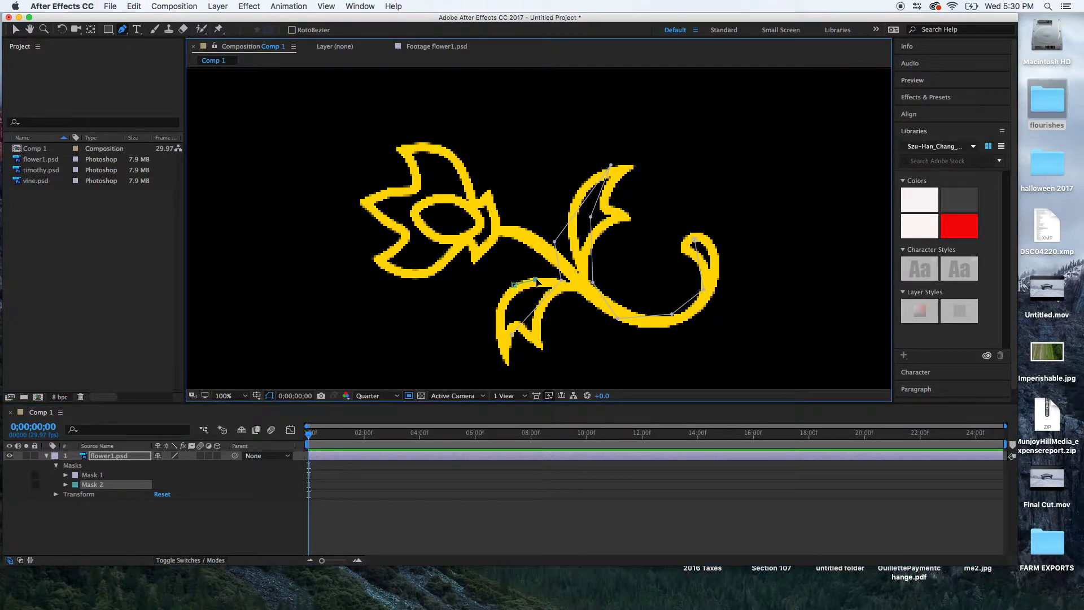
key(cmd+z)
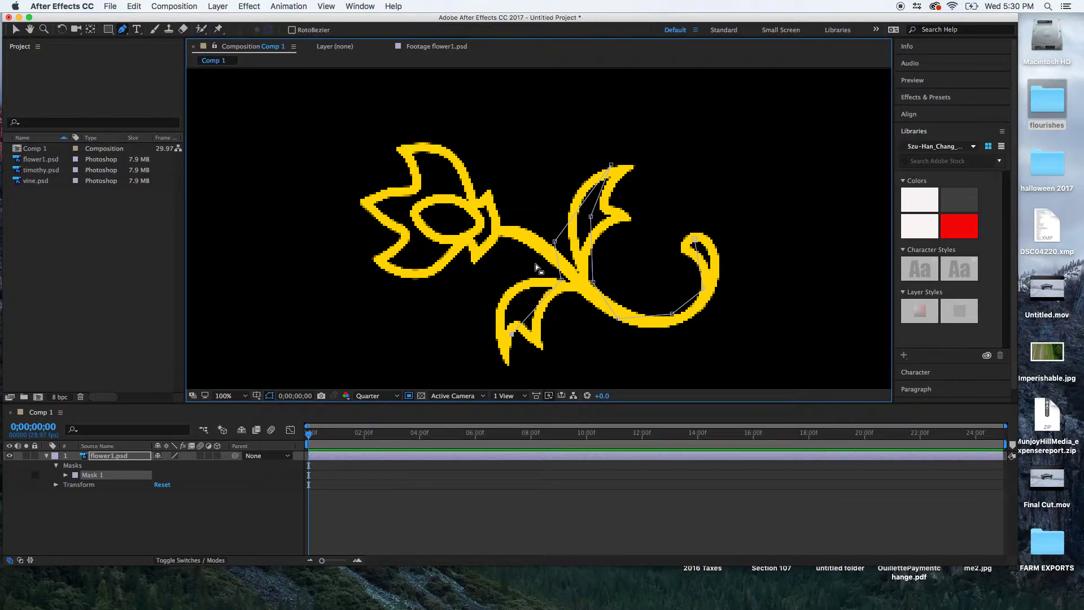
- Extend Mask 1 with points around the lower leaf and up the stem to the base of the flower head
click(535, 314)
click(509, 333)
click(500, 312)
click(517, 288)
click(539, 281)
click(541, 246)
click(513, 228)
click(495, 246)
click(476, 248)
click(465, 240)
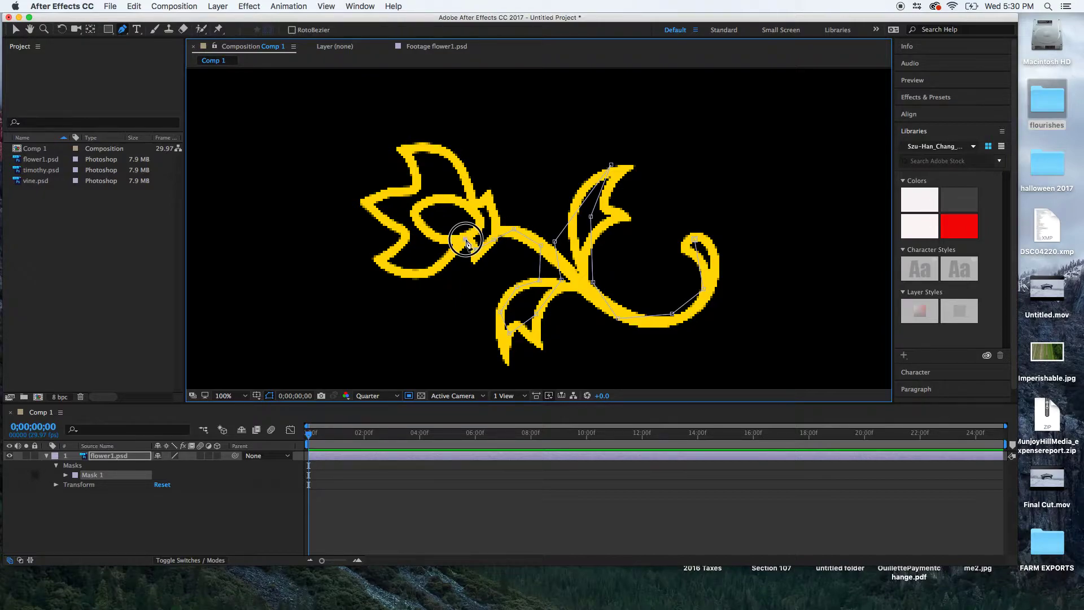
- Continue Mask 1 through the flower head's petals and centre, ending at the outermost petal tip
click(459, 169)
click(422, 150)
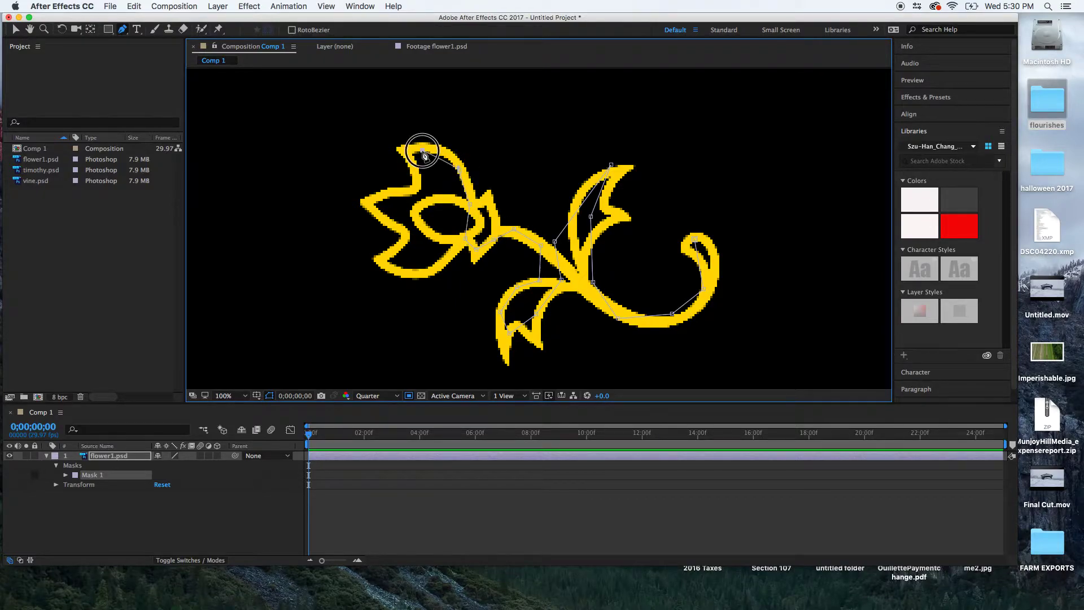
click(416, 179)
click(423, 216)
click(430, 249)
click(405, 267)
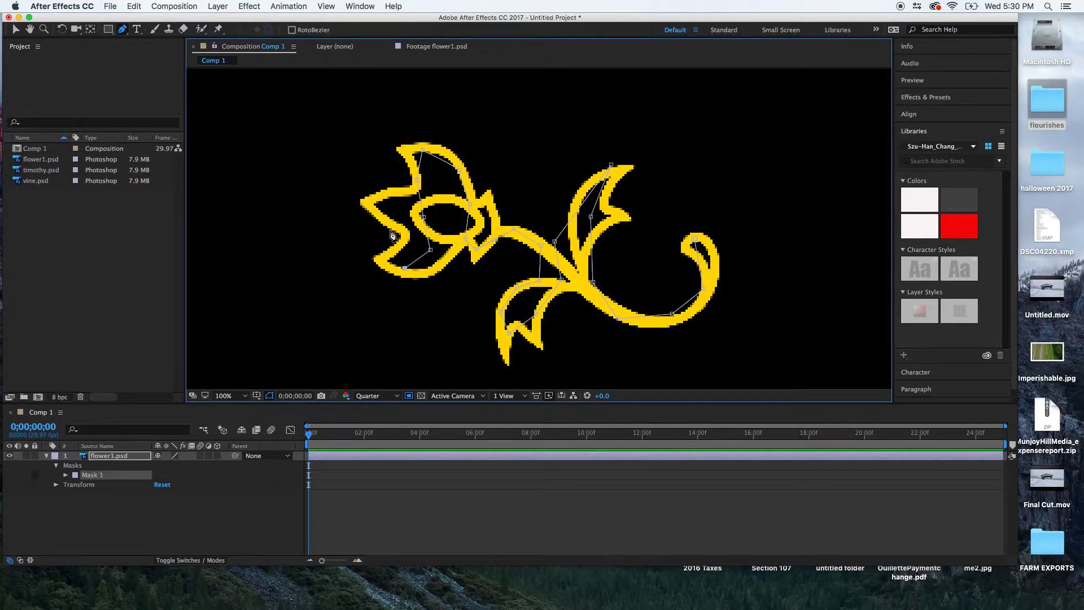
click(365, 203)
click(48, 464)
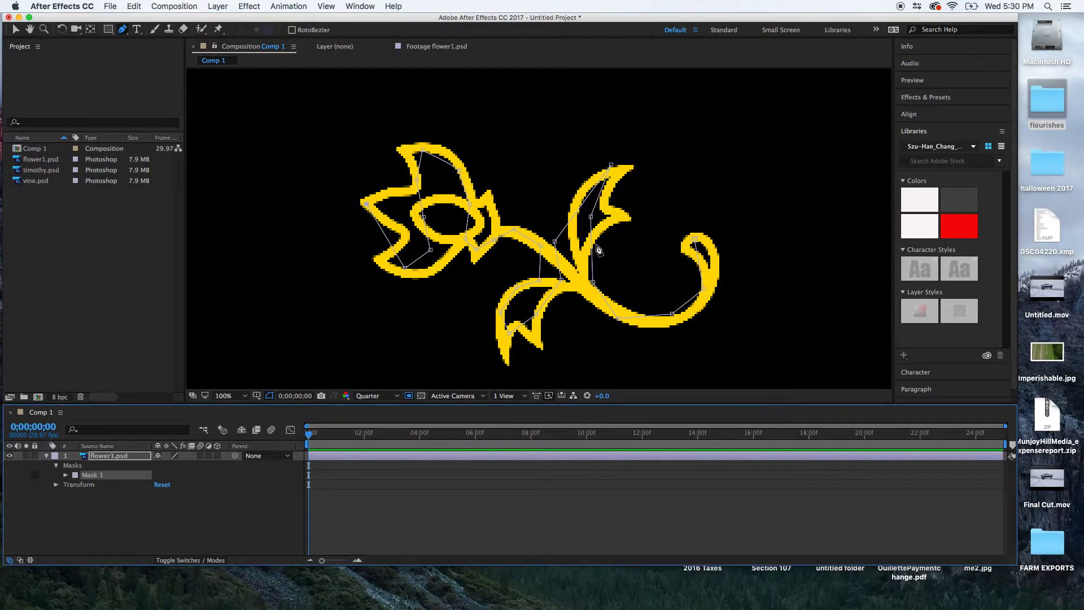
- Bring up the effects and presets list and search it for "stroke"
click(321, 6)
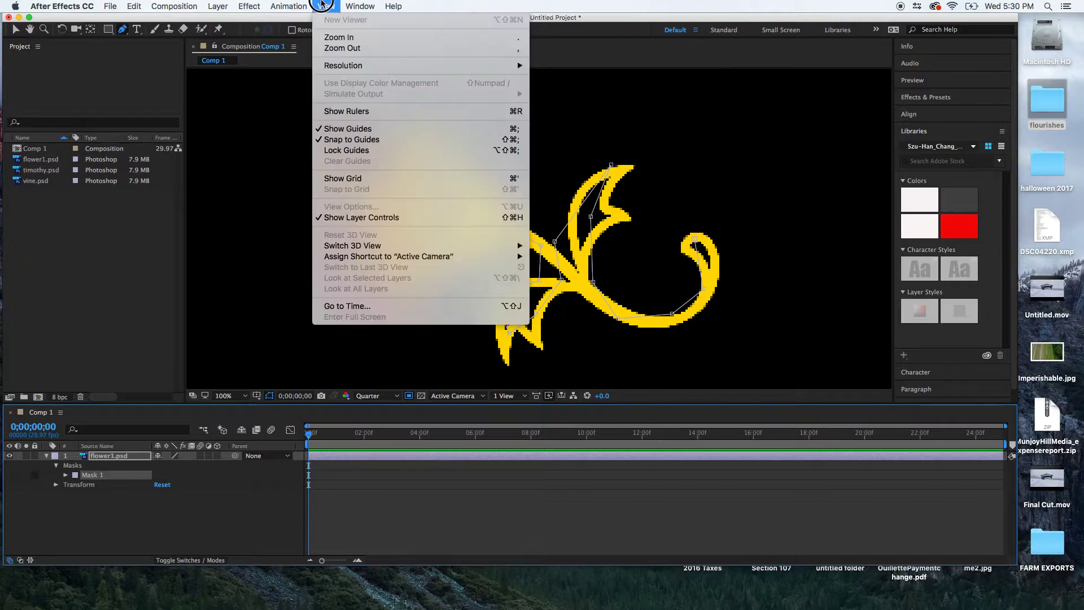
mouse_move(360, 6)
click(406, 109)
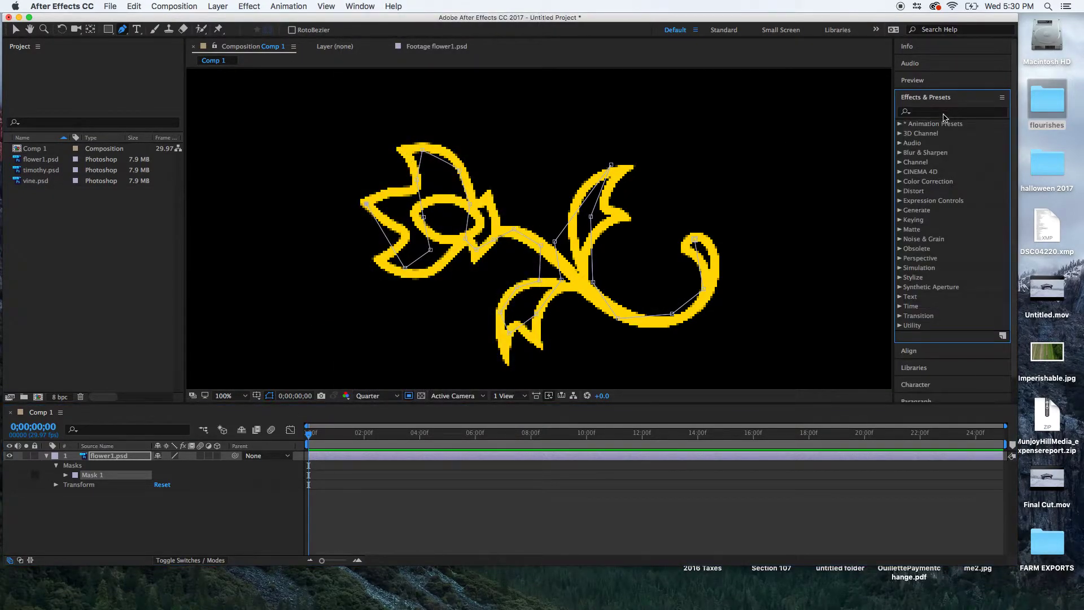
click(943, 112)
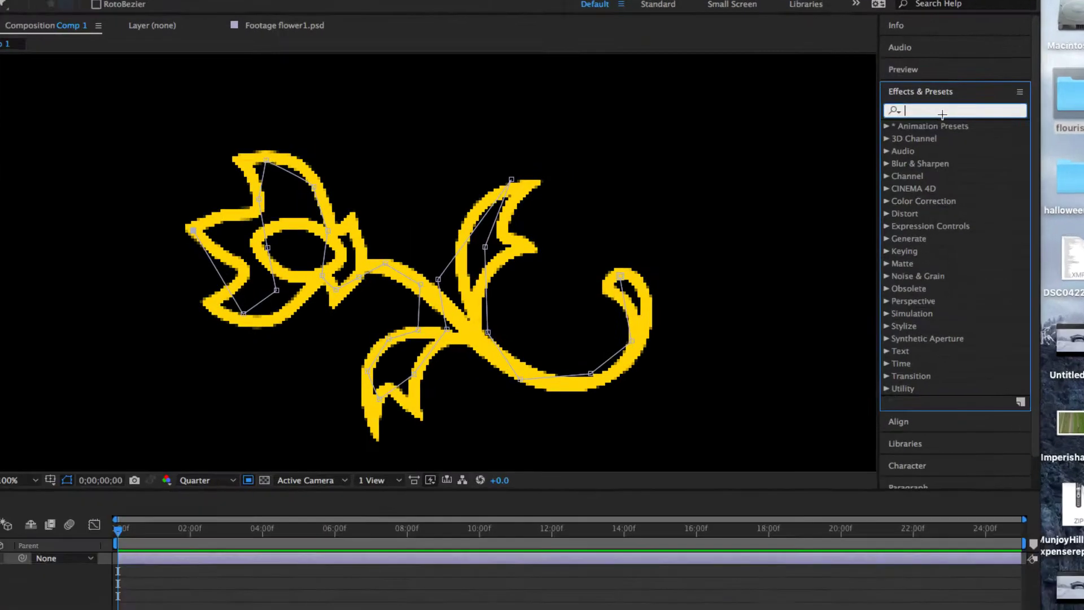
text(stroke)
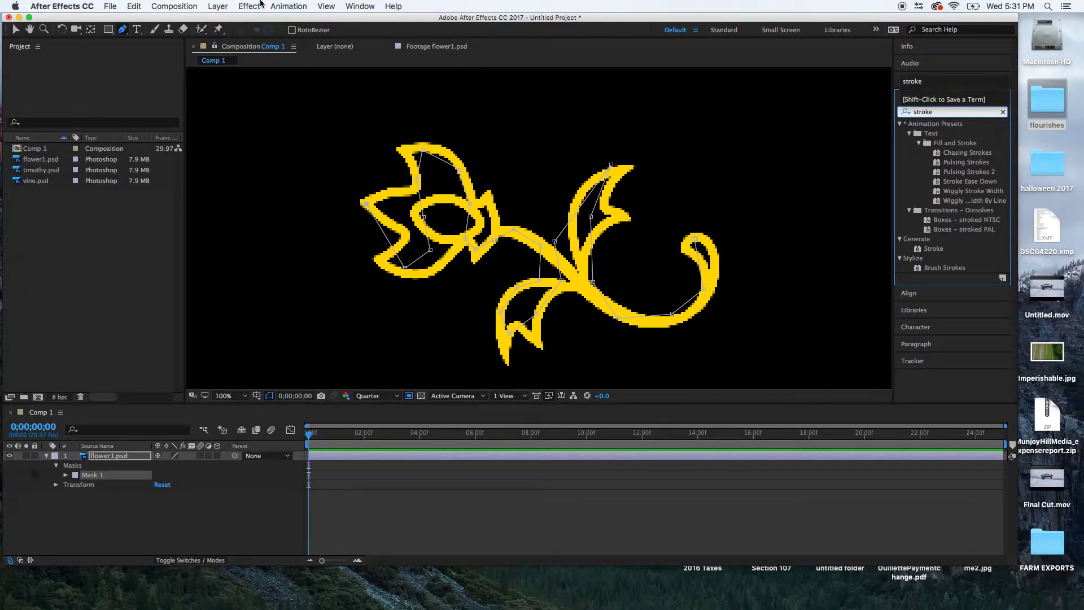
- Apply the Generate > Stroke effect to the flower1.psd layer
click(261, 5)
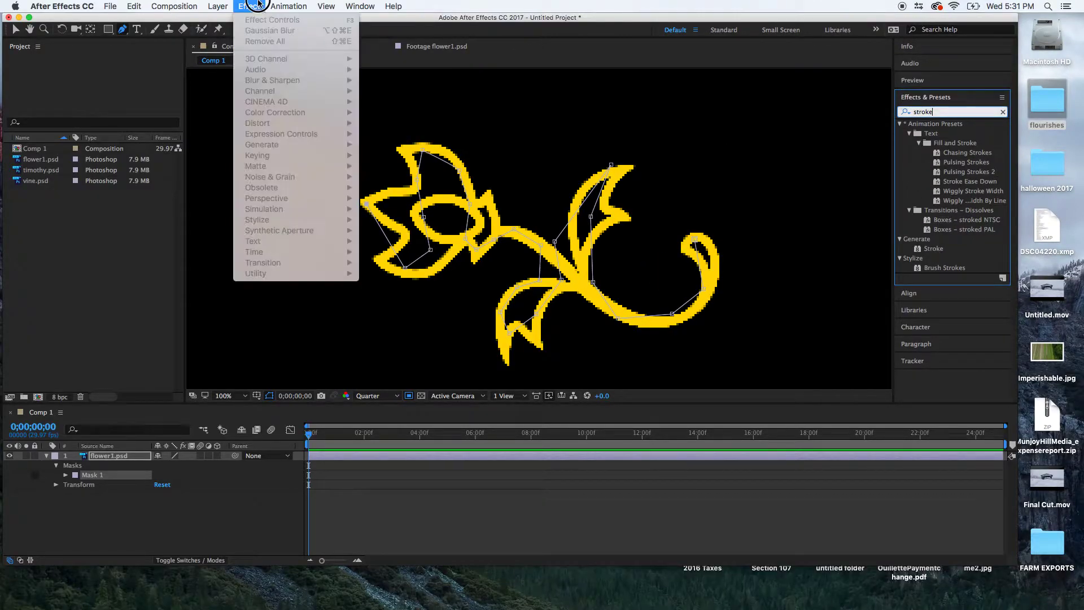
mouse_move(288, 6)
click(408, 534)
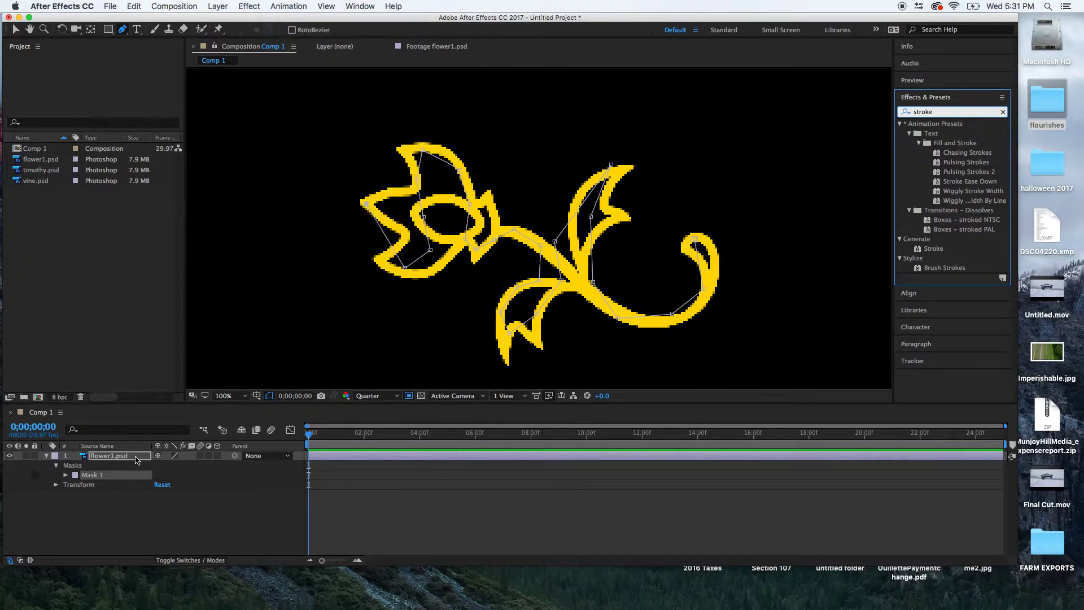
click(132, 455)
click(249, 6)
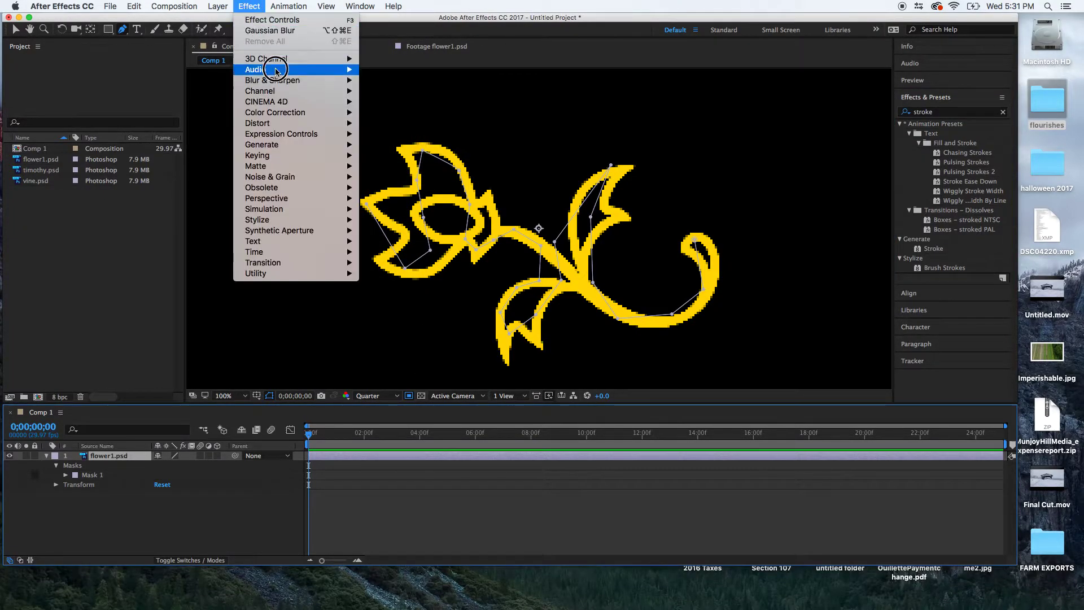
mouse_move(285, 146)
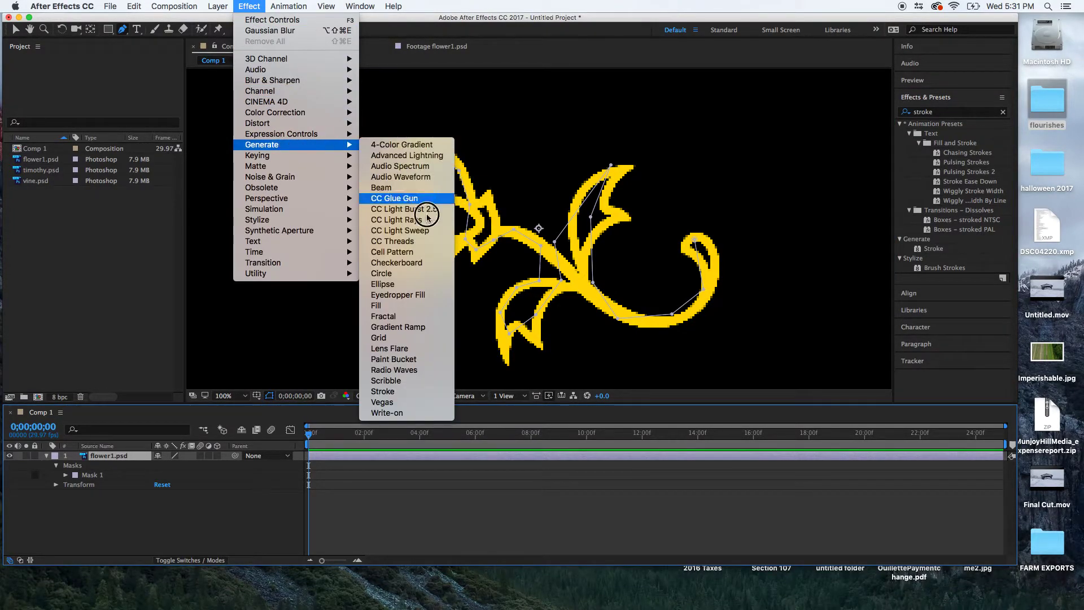
click(430, 392)
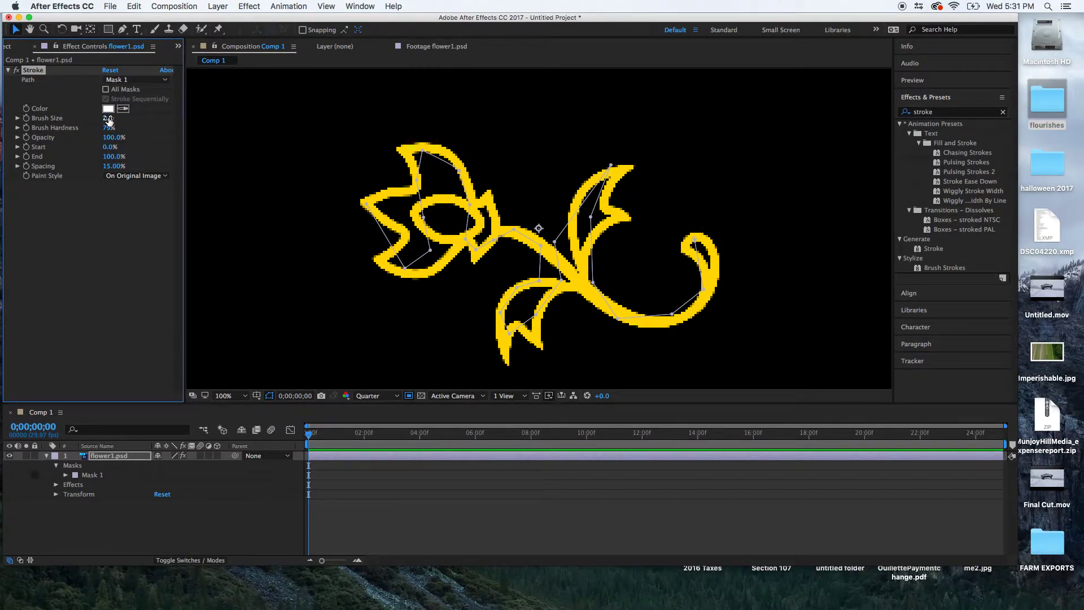
- Set the Stroke effect's brush size to 42.5
drag(108, 118, 315, 125)
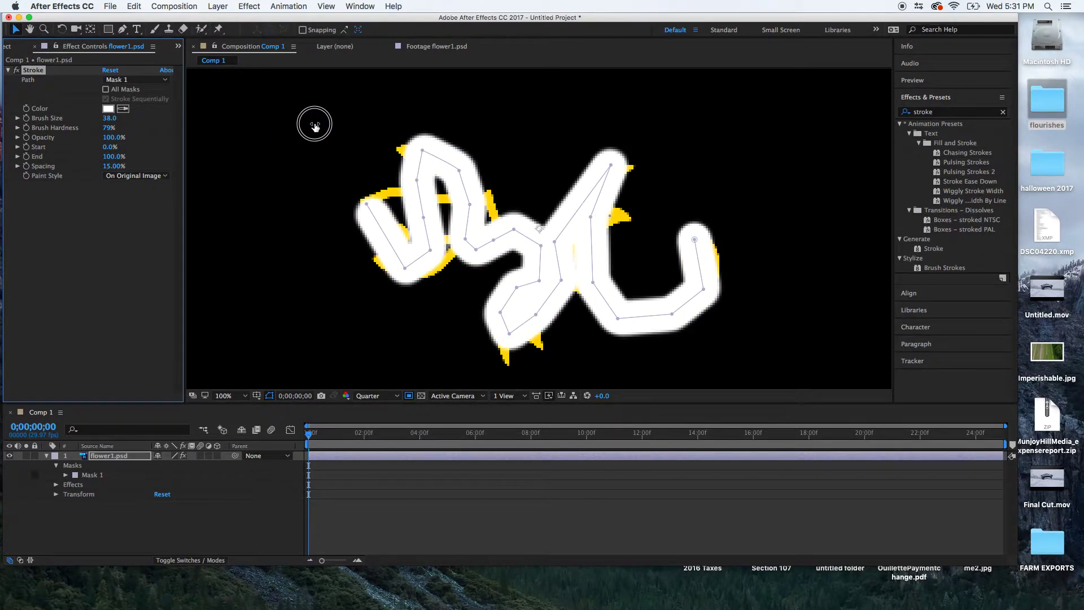
mouse_move(111, 118)
mouse_down()
mouse_move(133, 113)
mouse_move(139, 124)
mouse_up()
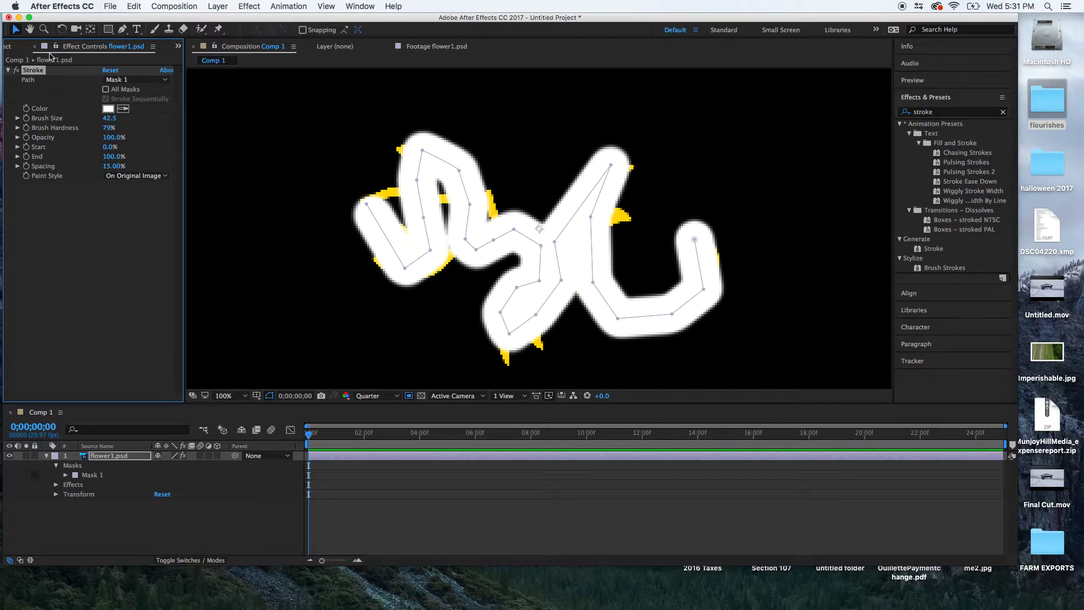
click(11, 29)
click(11, 29)
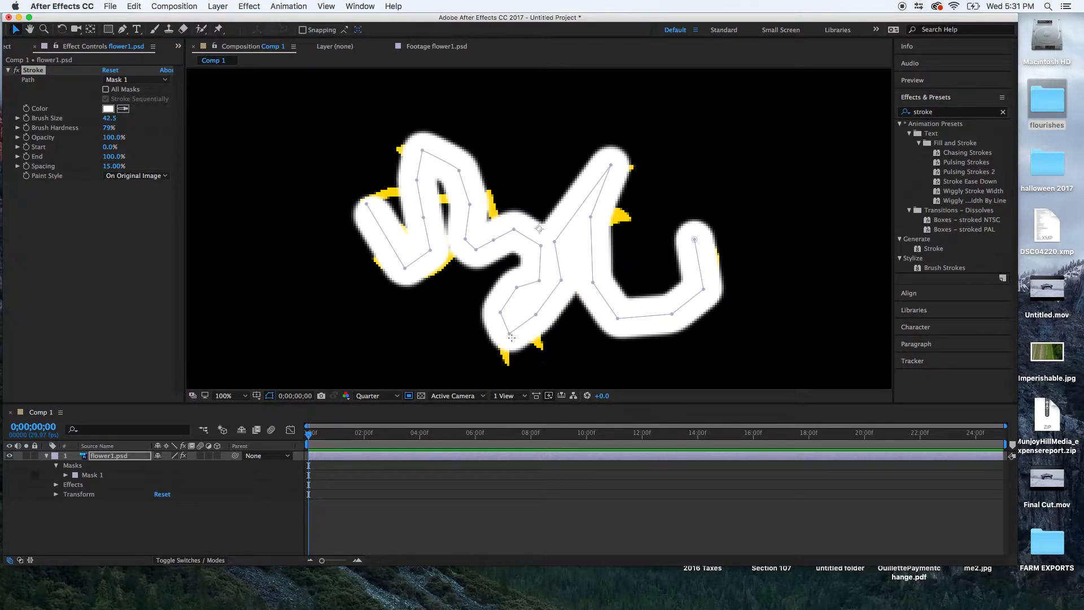
- Add three points to Mask 1 around the flower head and shift the one on the outermost petal slightly outward
drag(123, 31, 152, 42)
click(439, 159)
click(421, 202)
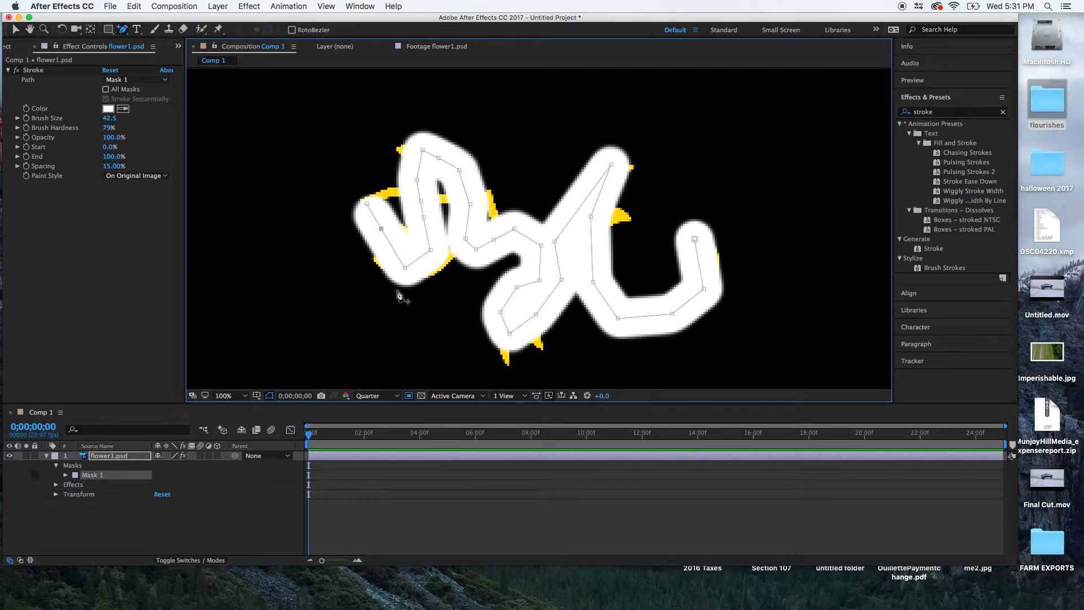
drag(382, 229, 377, 241)
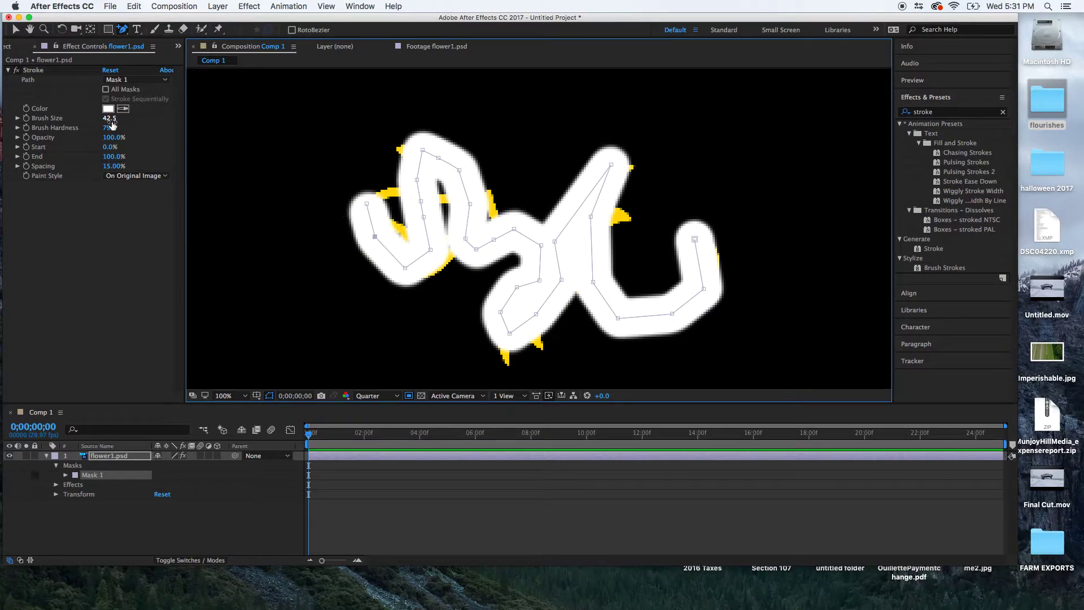
- Set the Stroke's brush size to 92 and its paint style to Reveal Original Image
drag(109, 120, 402, 135)
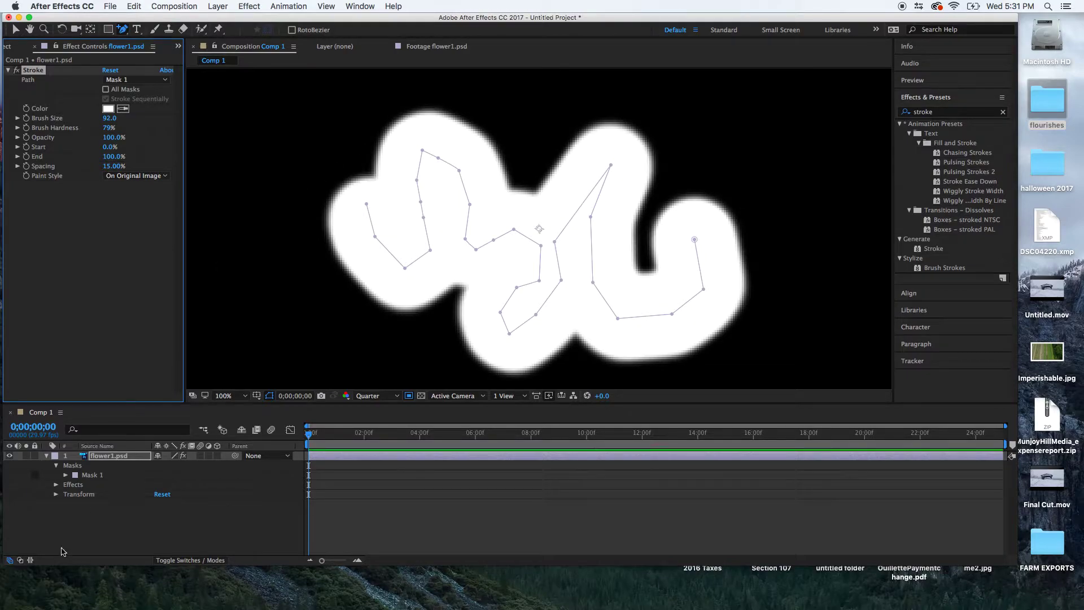
drag(310, 435, 224, 430)
click(46, 455)
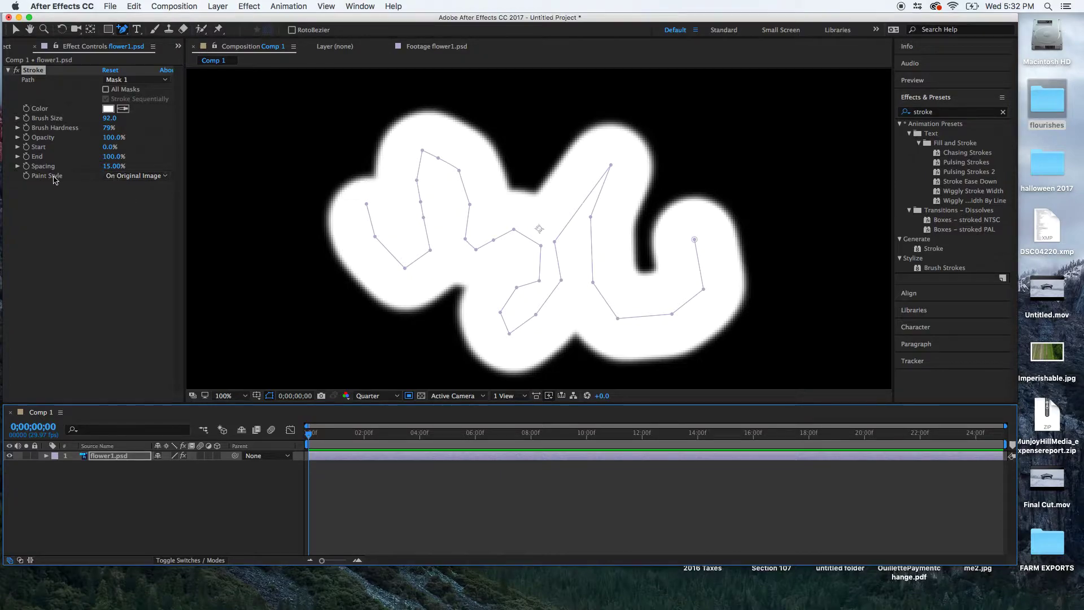
click(161, 177)
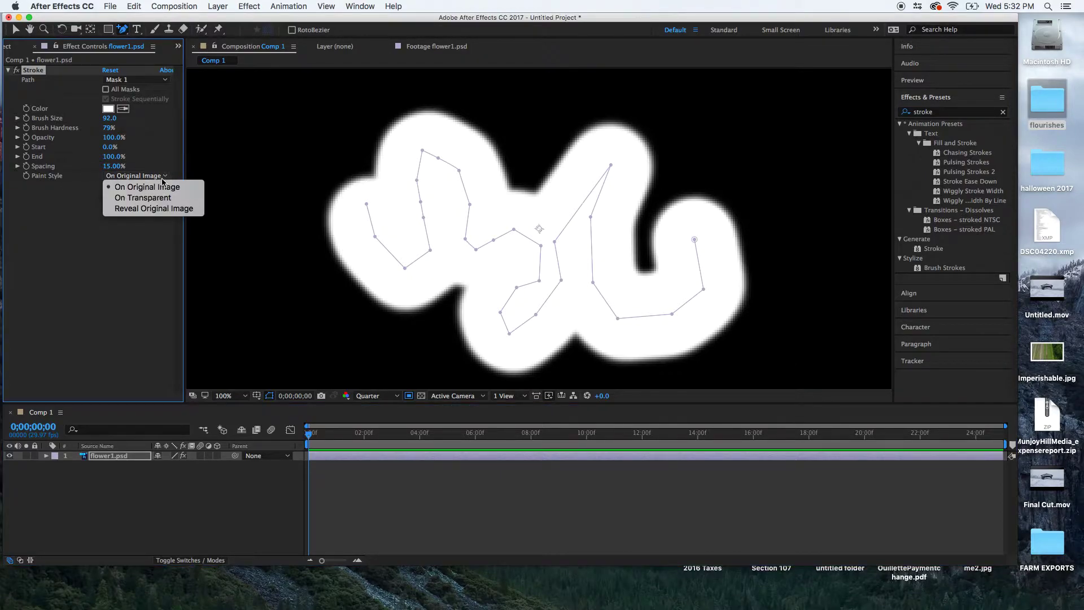
click(168, 213)
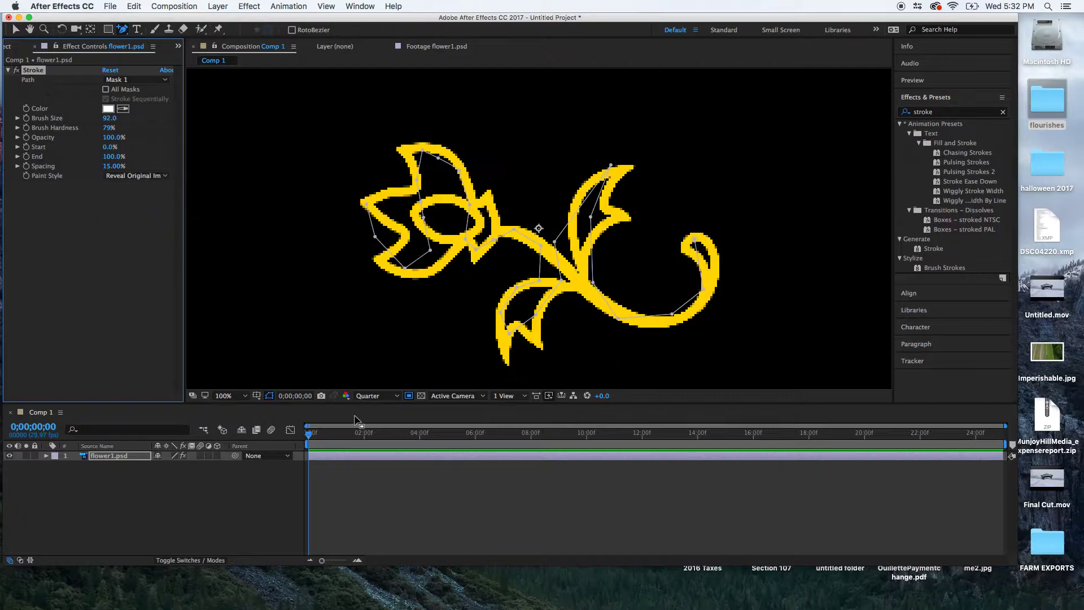
- Move the current time to 0;00;00;10 and set a keyframe for the Stroke's End at 100%
mouse_move(312, 437)
mouse_down()
mouse_move(350, 434)
mouse_move(277, 433)
mouse_move(340, 435)
mouse_move(309, 434)
mouse_up()
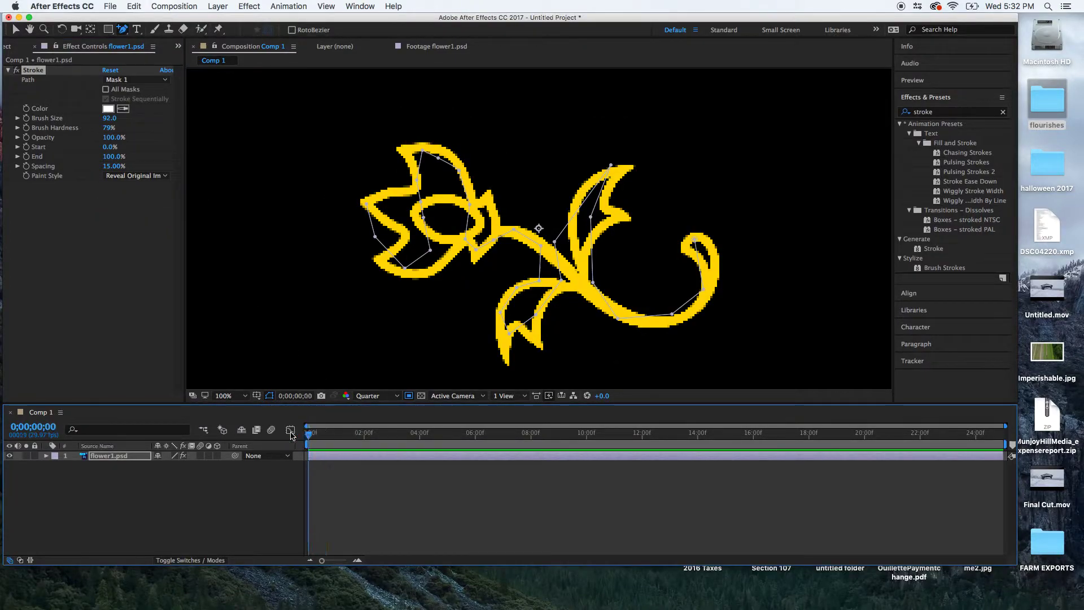
click(47, 433)
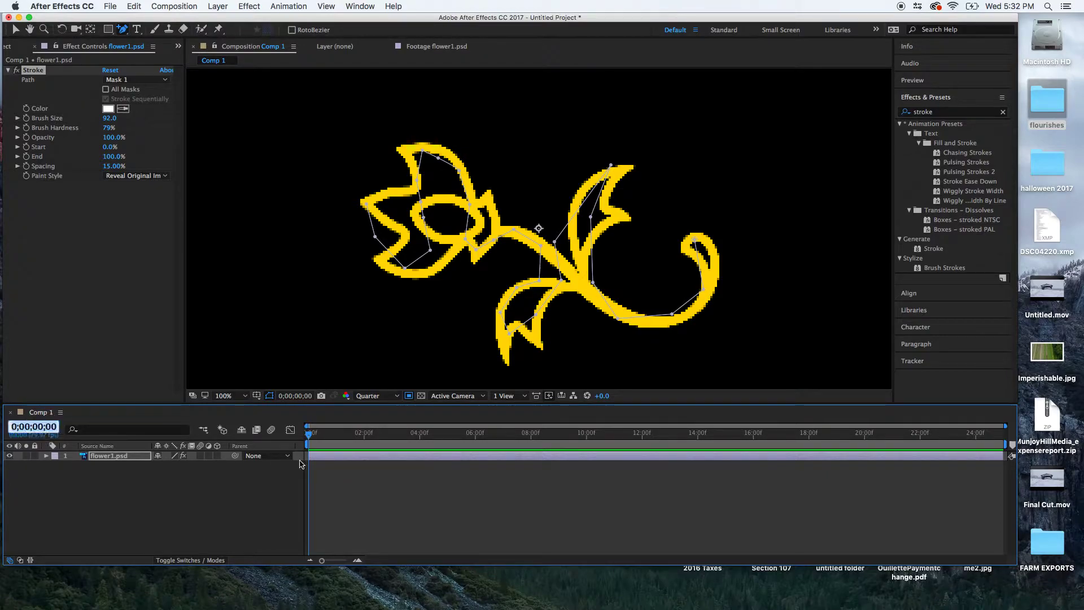
text(1)
key(Return)
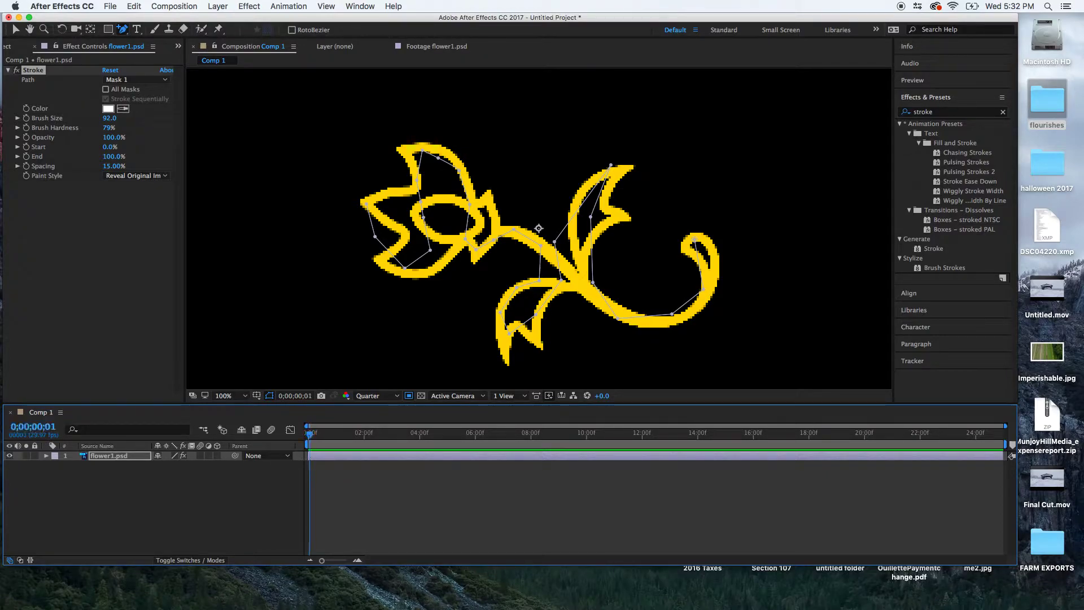
click(38, 427)
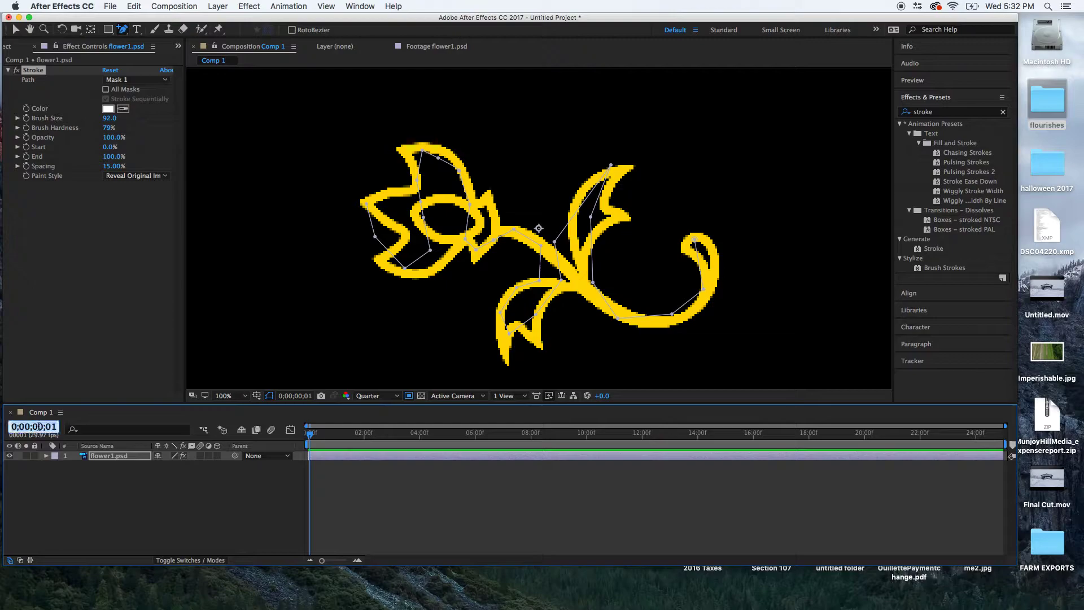
text(.10)
key(Return)
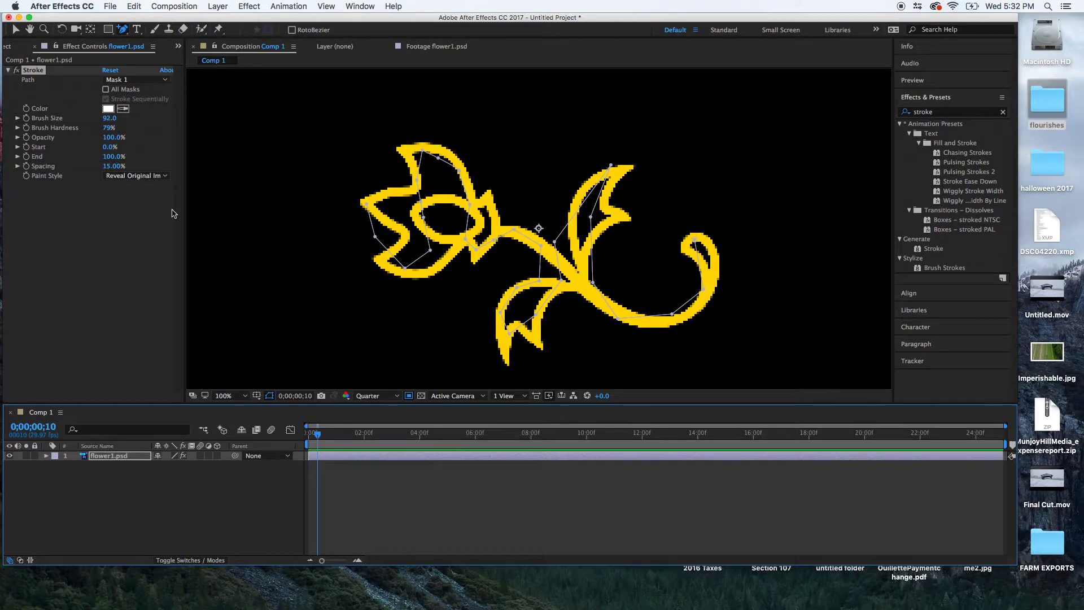
drag(118, 157, 117, 158)
click(27, 156)
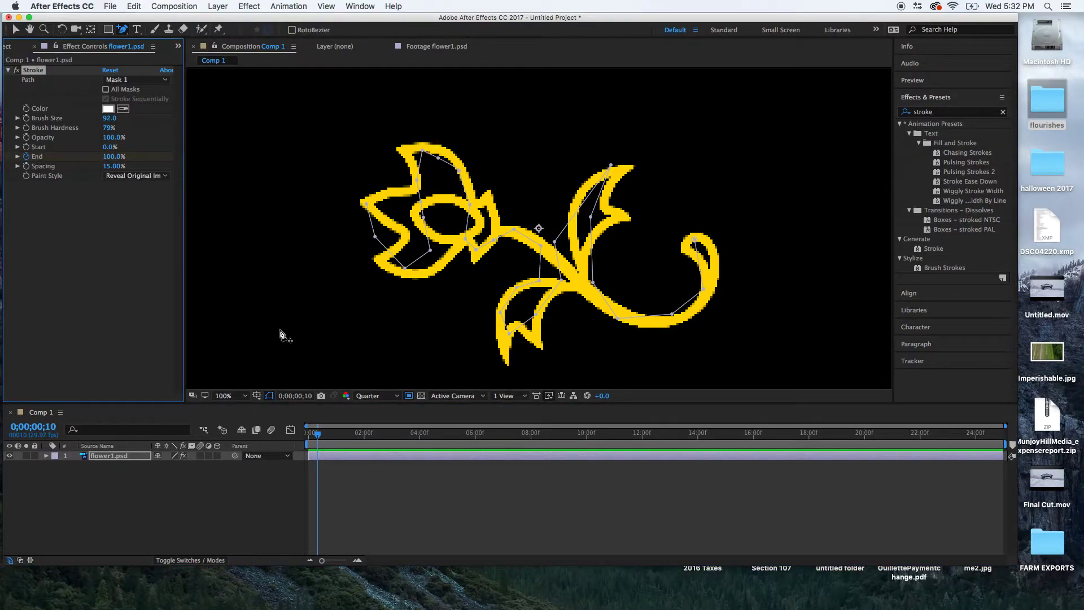
- Keyframe the Stroke's End at 0% at 0;00;00;00 and reveal the effect's properties on the flower1.psd layer
drag(319, 441, 308, 441)
drag(114, 157, 12, 153)
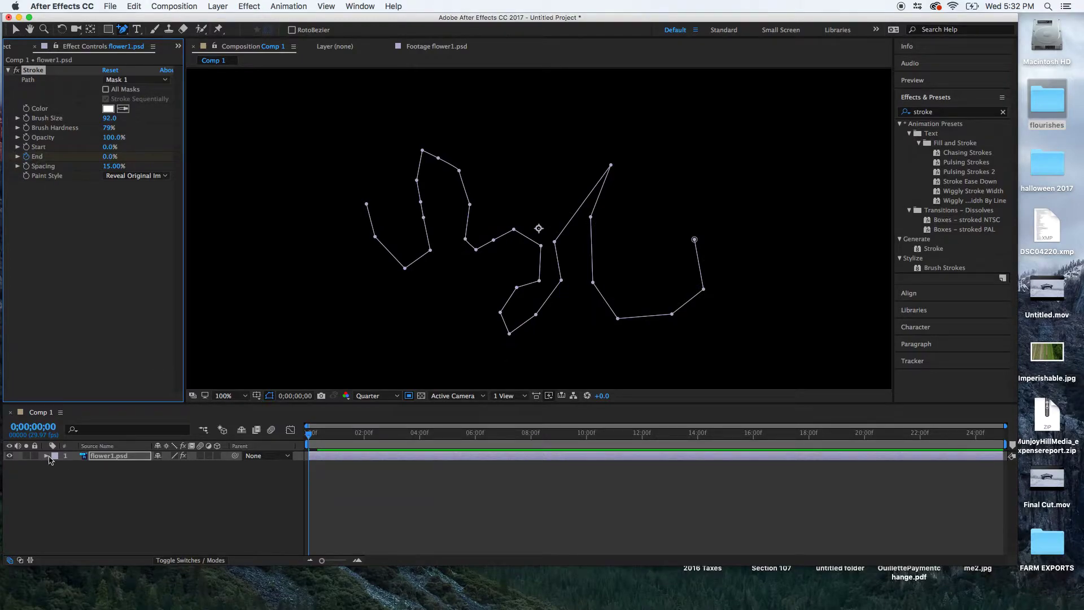
click(45, 456)
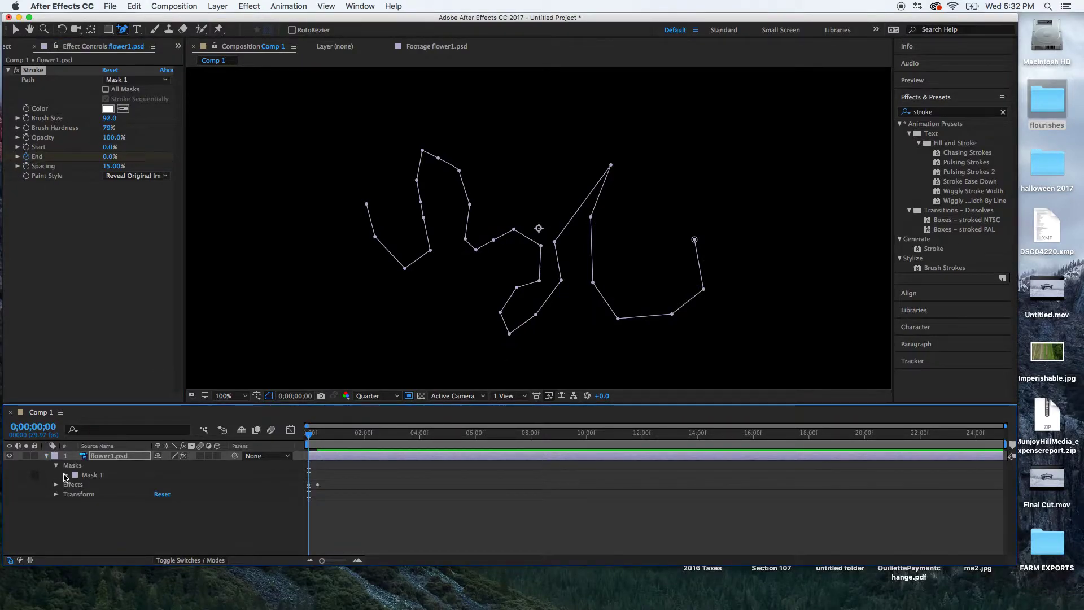
click(57, 486)
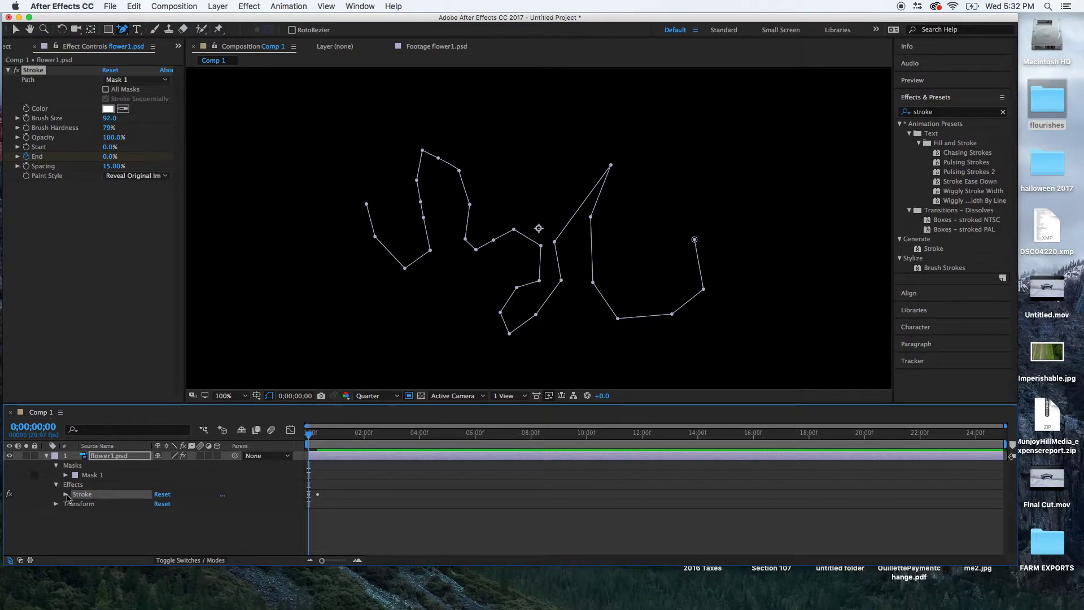
click(66, 495)
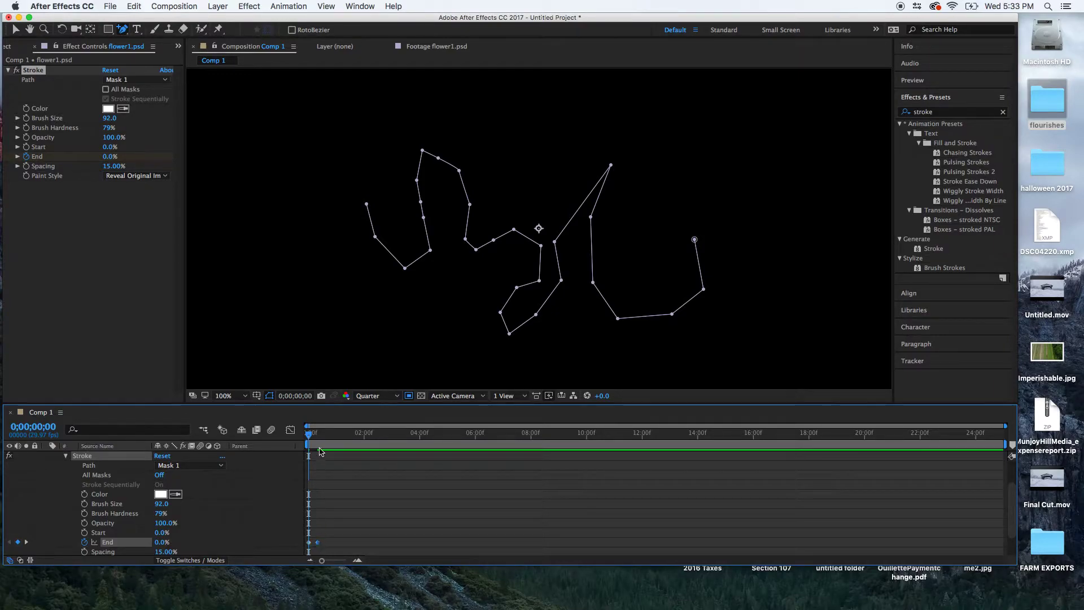
- Preview the flourish's write-on animation from the start of the composition
mouse_move(310, 434)
mouse_down()
mouse_move(339, 436)
mouse_move(308, 435)
mouse_up()
key(space)
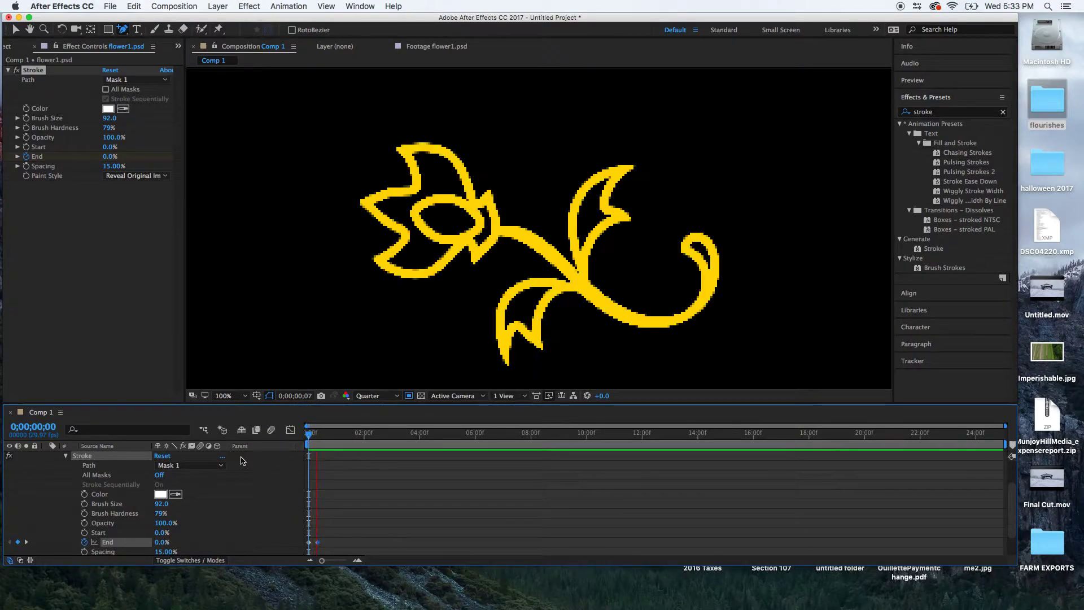
key(space)
- Move the second End keyframe to about 1 second, preview the slower reveal, and collapse the layer's properties
drag(317, 542, 333, 542)
drag(336, 434, 301, 438)
key(space)
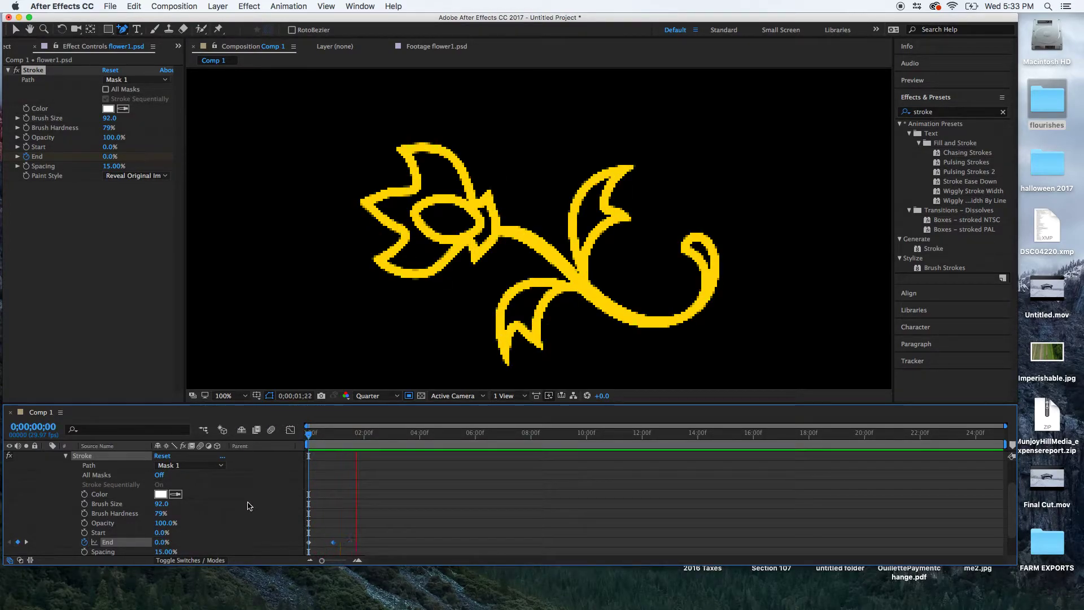
mouse_move(357, 436)
mouse_down()
mouse_move(314, 440)
mouse_move(359, 435)
mouse_up()
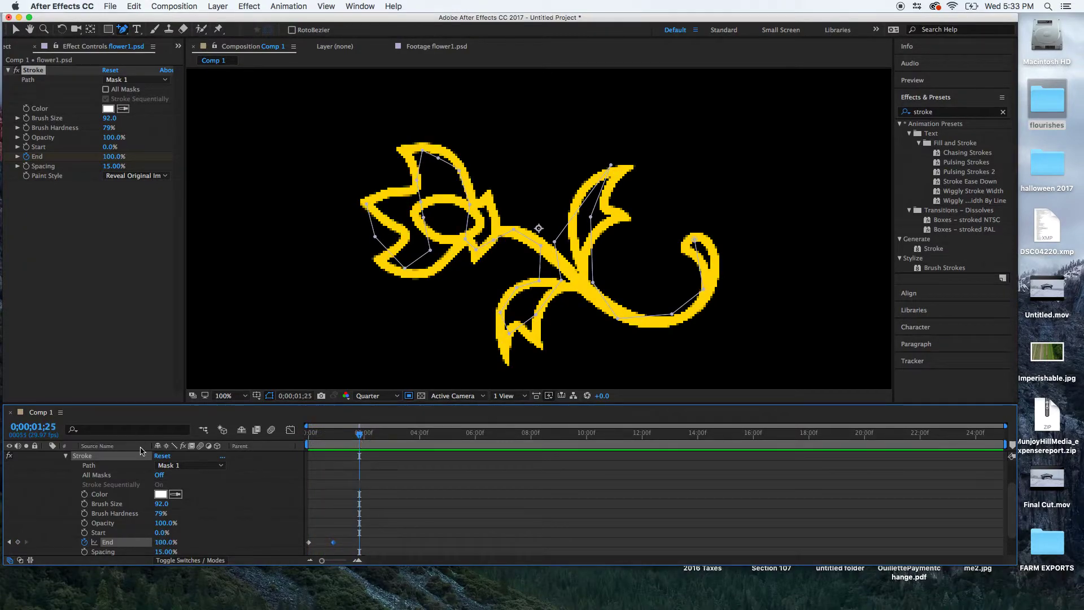
click(65, 456)
click(46, 456)
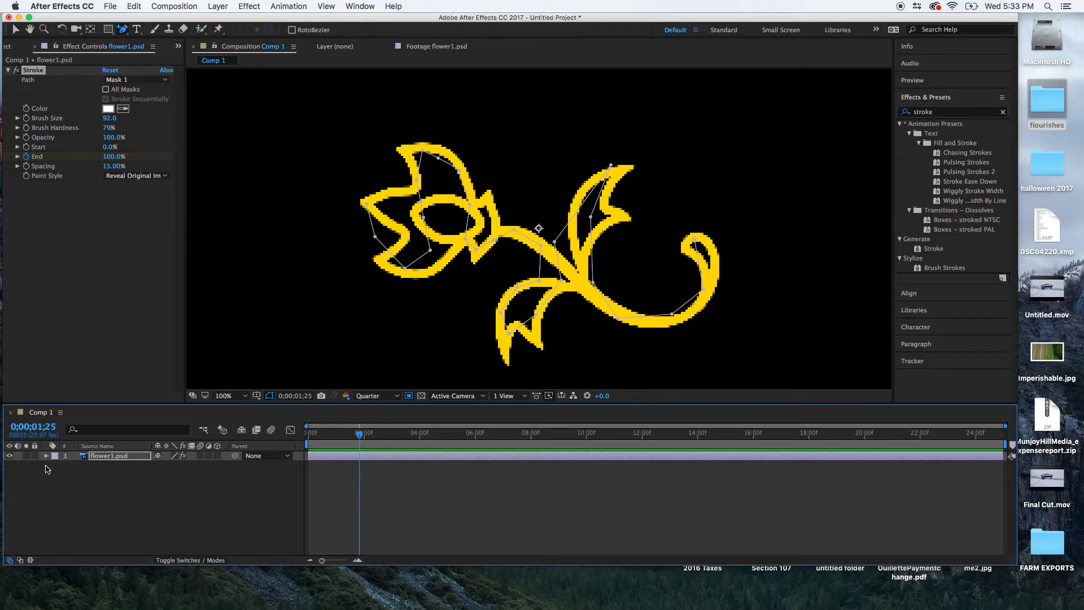
- Show the transparency grid behind the flourish in the composition
click(420, 395)
scroll(424, 309, up, 2)
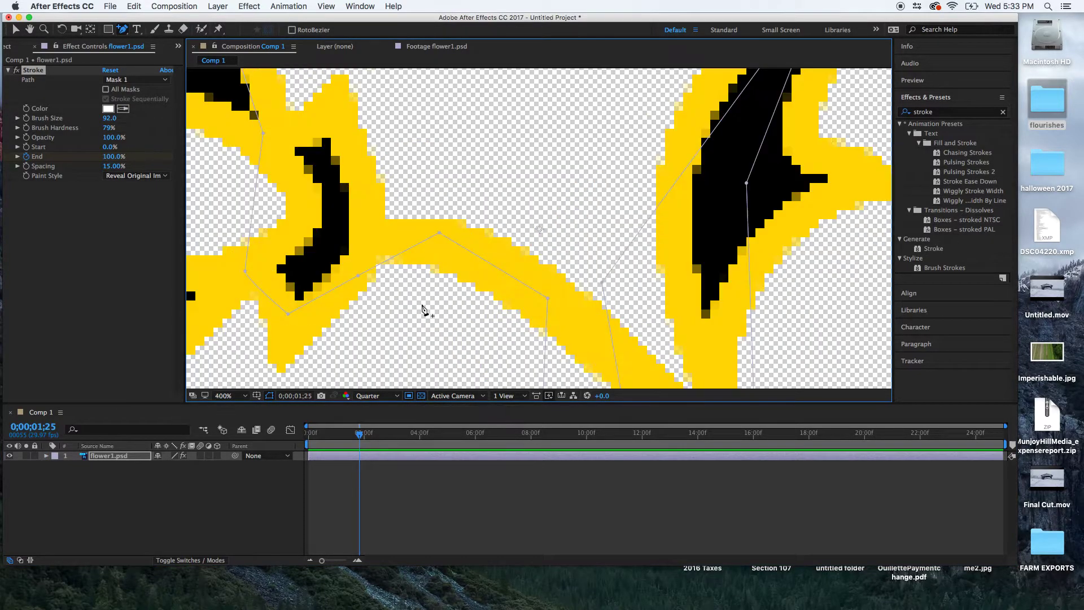
scroll(424, 309, down, 5)
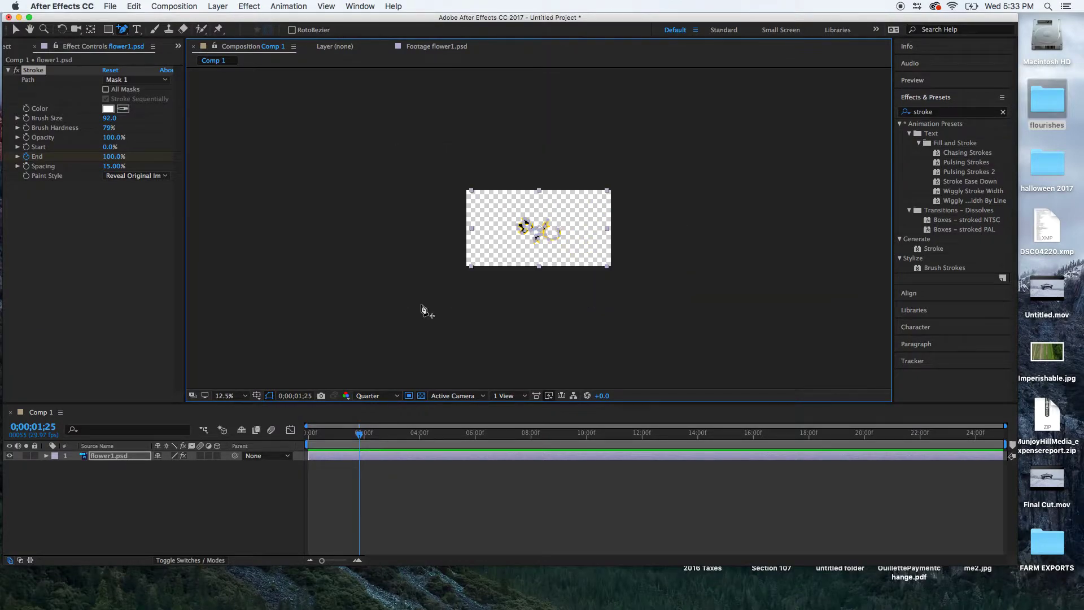
scroll(423, 309, up, 4)
click(71, 237)
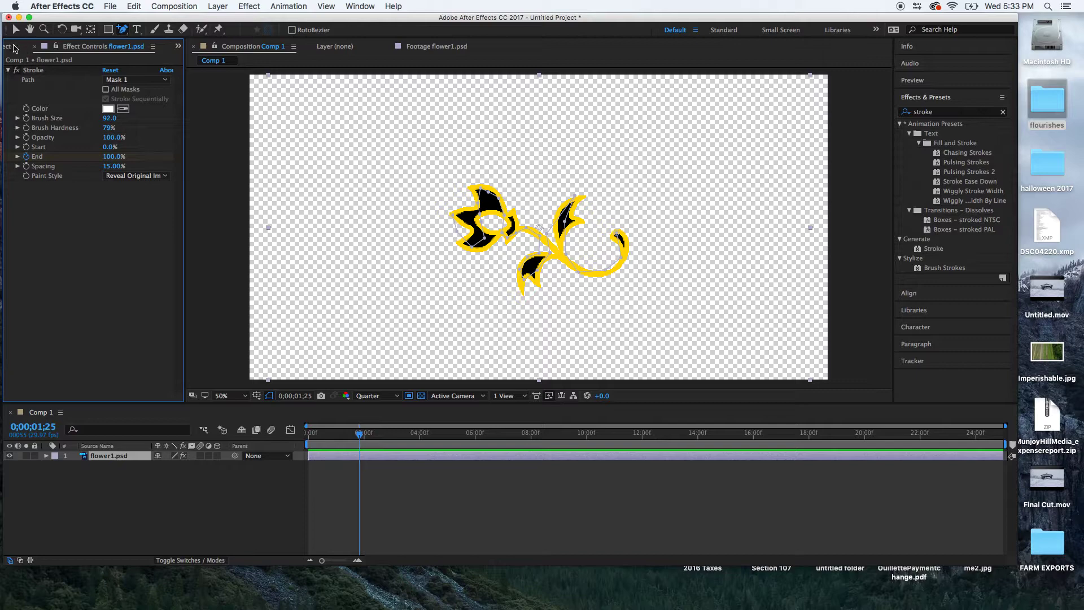
- Add vine.psd from the project to Comp 1, beneath the flower1.psd layer
click(15, 47)
click(34, 170)
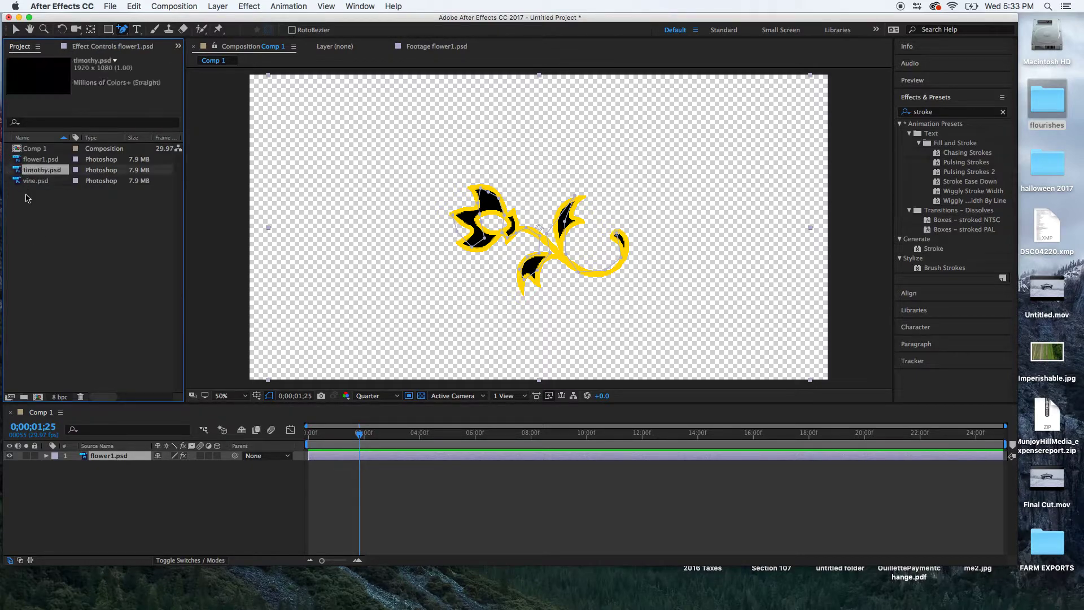
click(18, 181)
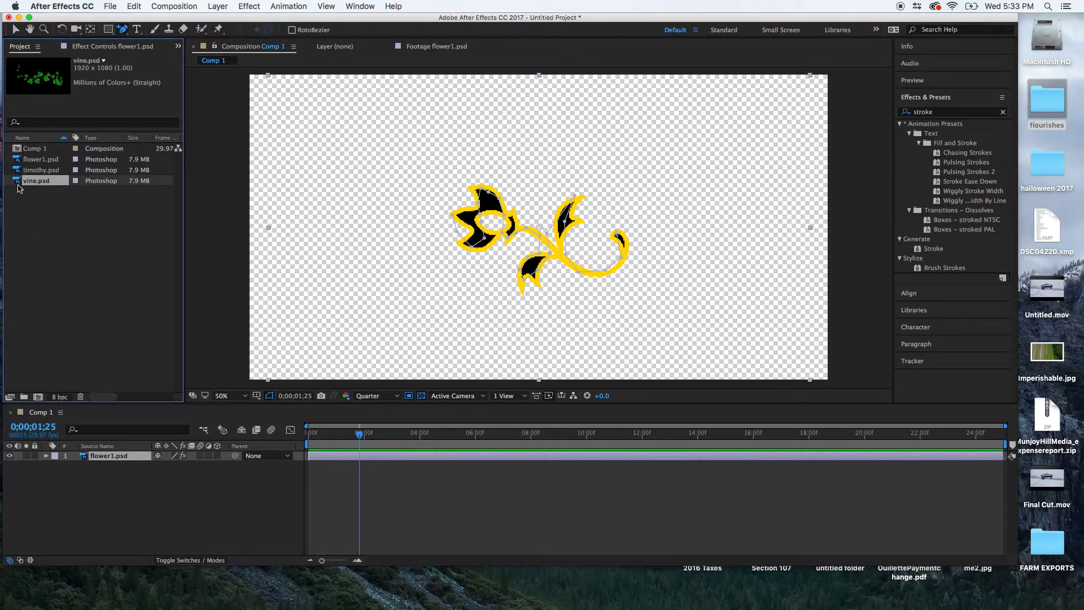
drag(18, 181, 73, 491)
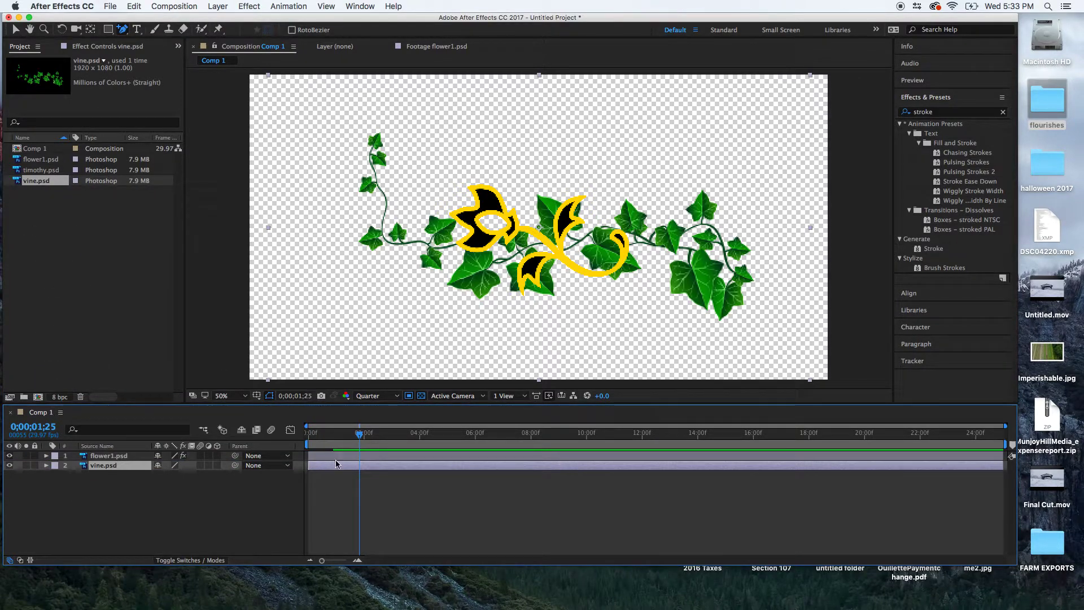
- Make both layers 3D and set up a two-view layout with Custom View 1 beside the Active Camera view
mouse_move(360, 433)
mouse_down()
mouse_move(285, 433)
mouse_move(381, 434)
mouse_up()
drag(216, 455, 217, 466)
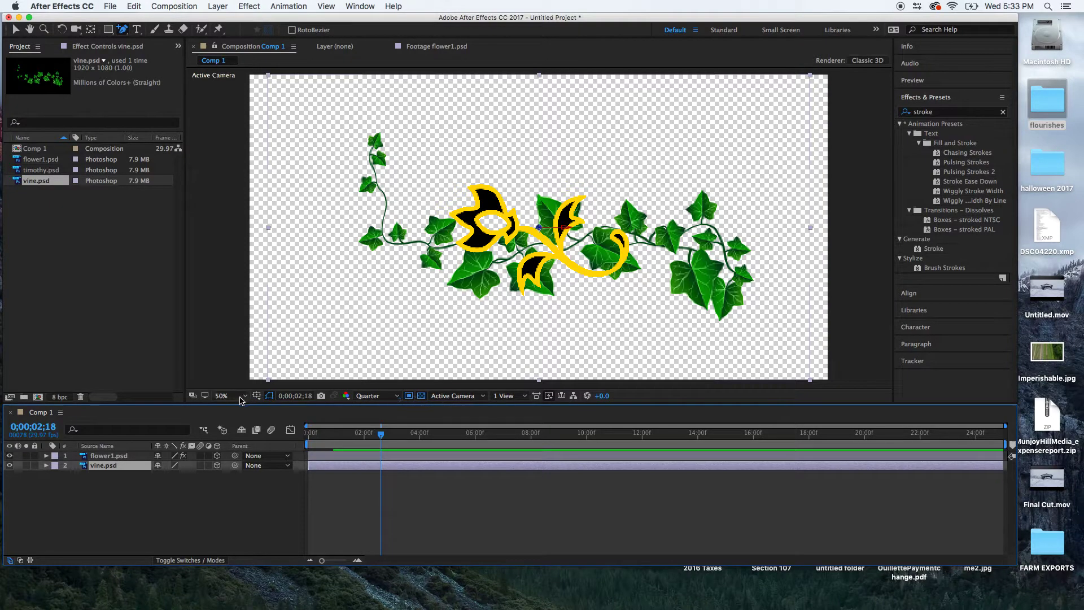
click(510, 396)
click(528, 418)
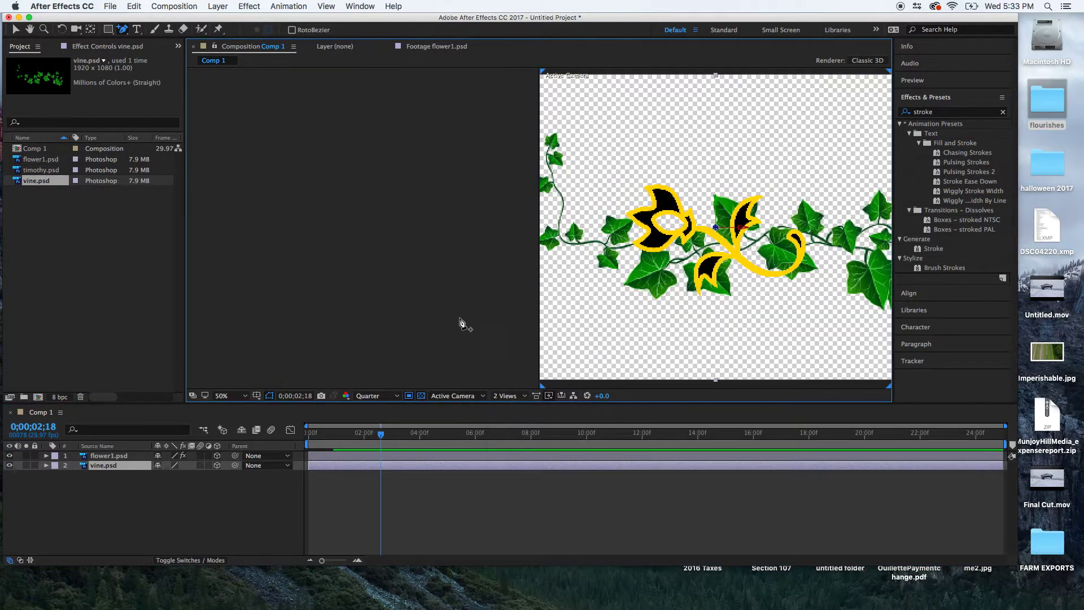
click(435, 328)
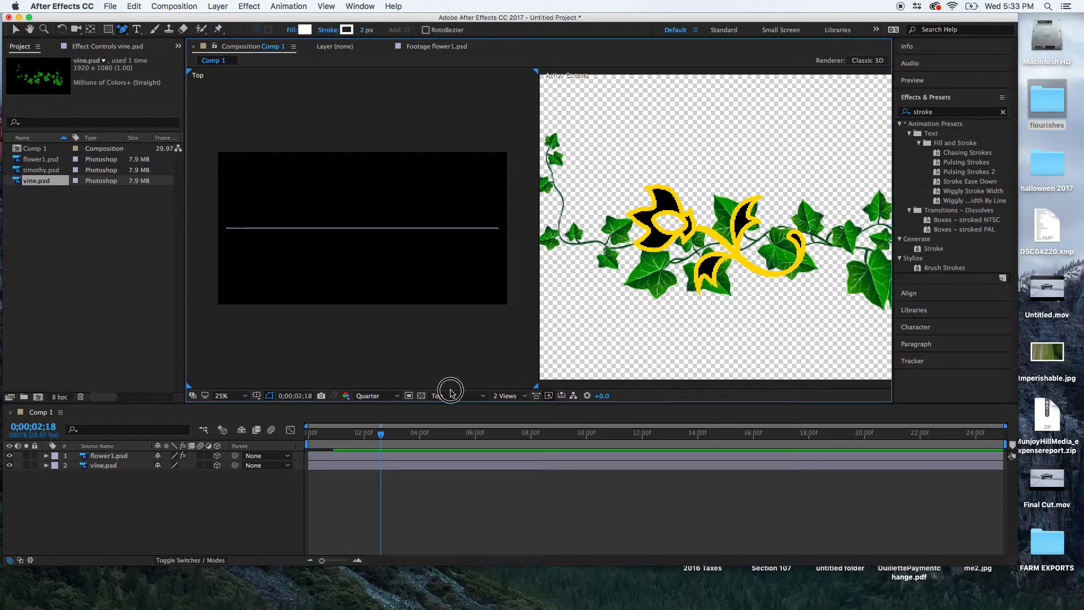
click(451, 397)
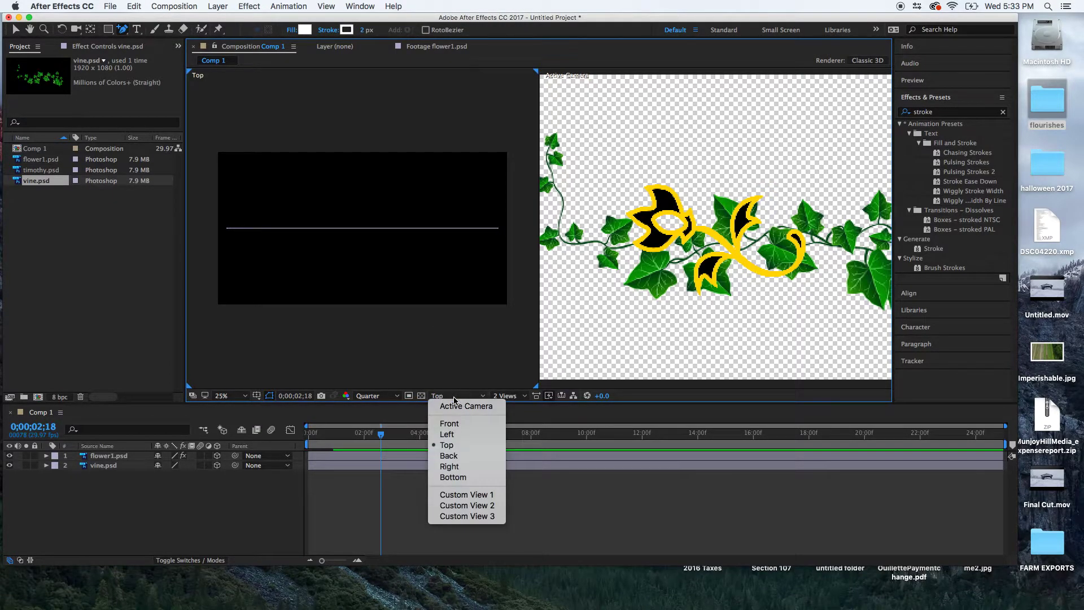
click(466, 495)
- Separate the layers in depth by moving flower1.psd closer to the viewer and vine.psd farther back along the Z axis
click(366, 234)
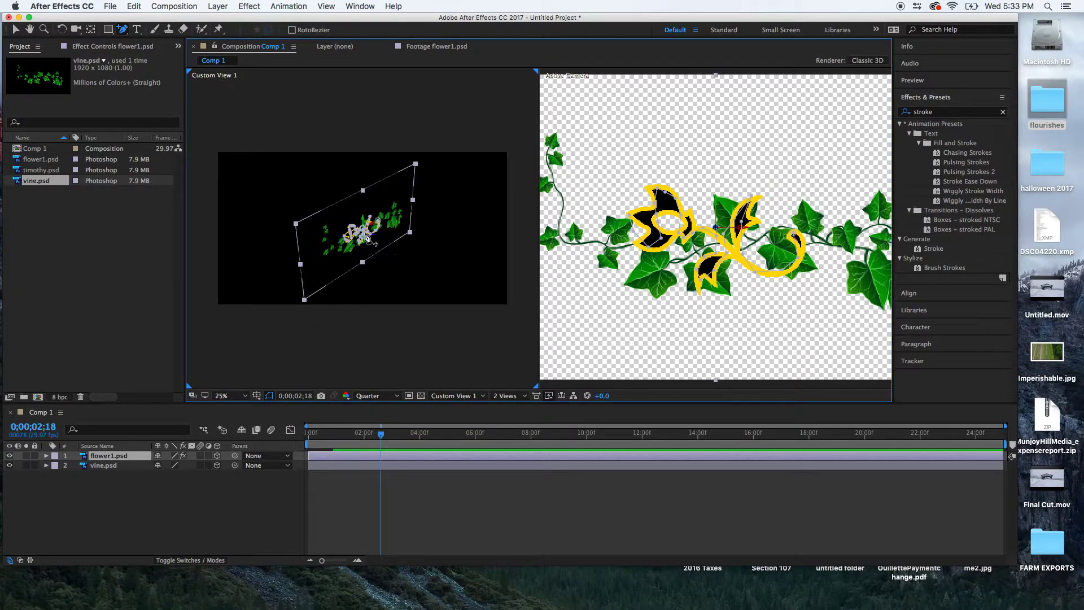
click(16, 29)
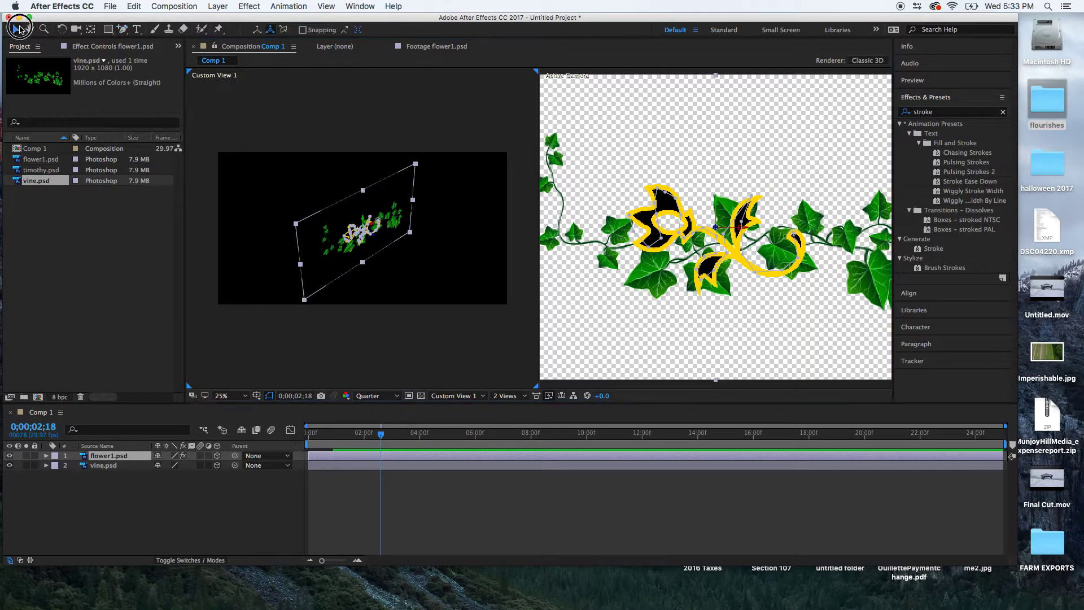
drag(373, 237, 489, 389)
click(364, 234)
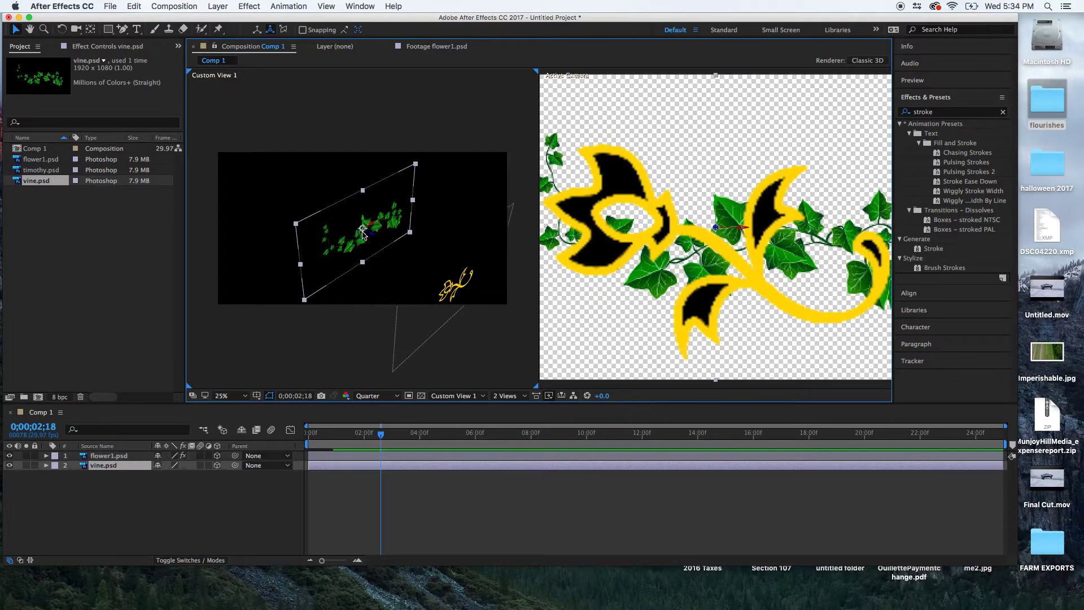
drag(375, 236, 242, 164)
- Return to 0;00;00;00 with vine.psd selected, and lock the flower1.psd layer before drawing with the Pen tool
drag(380, 443, 356, 434)
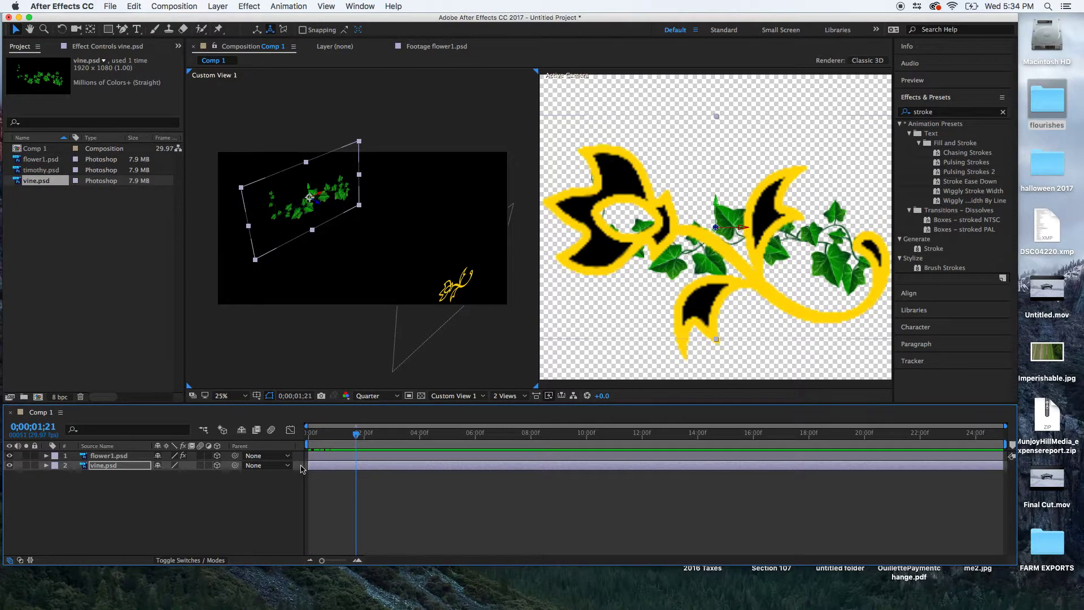
click(121, 468)
drag(357, 435, 256, 435)
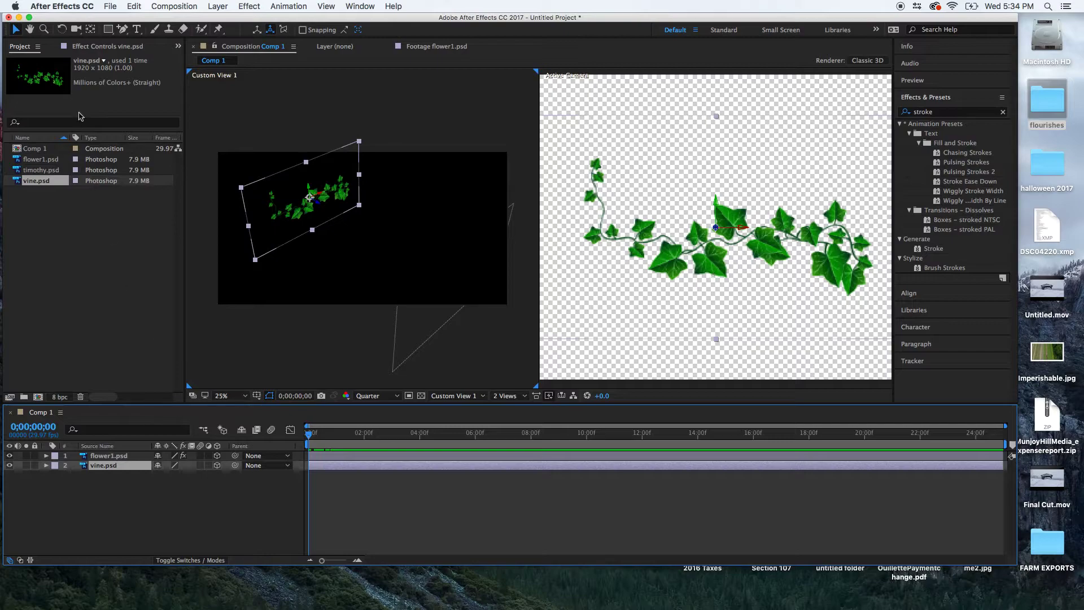
click(122, 29)
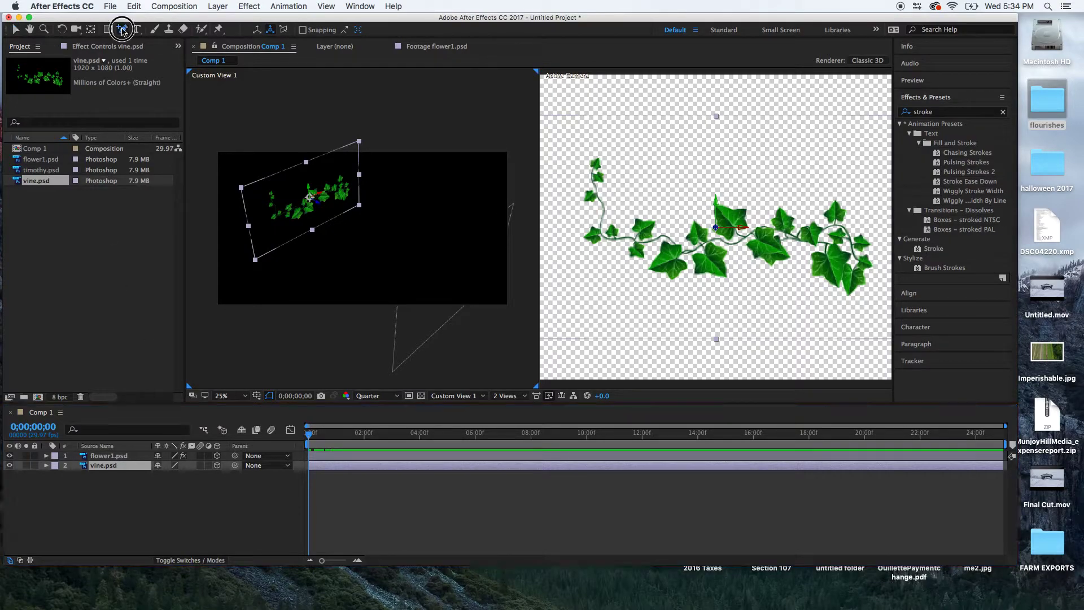
click(31, 458)
click(34, 456)
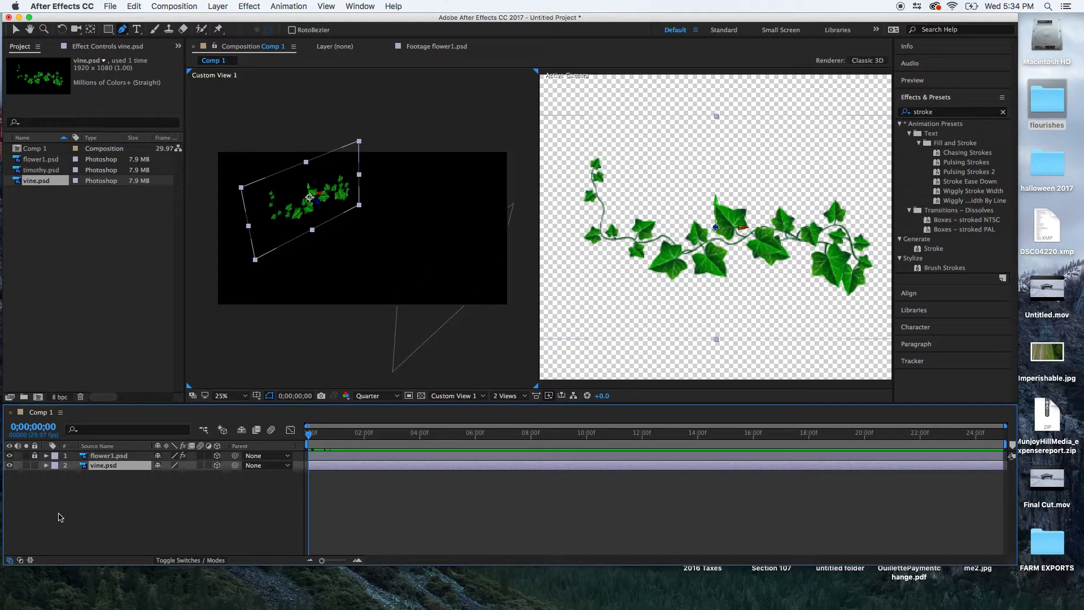
- Trace an open mask path along the vine on vine.psd, from its upper tip through the leaves to the far-end cluster
click(596, 164)
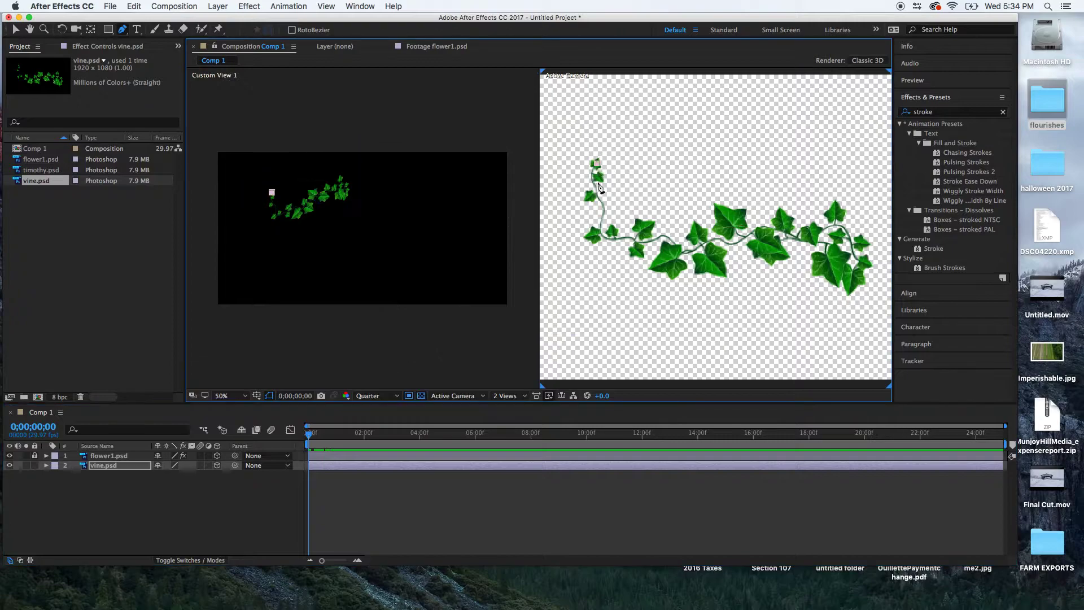
click(600, 228)
click(606, 236)
click(645, 228)
click(639, 252)
click(673, 262)
click(715, 263)
click(723, 241)
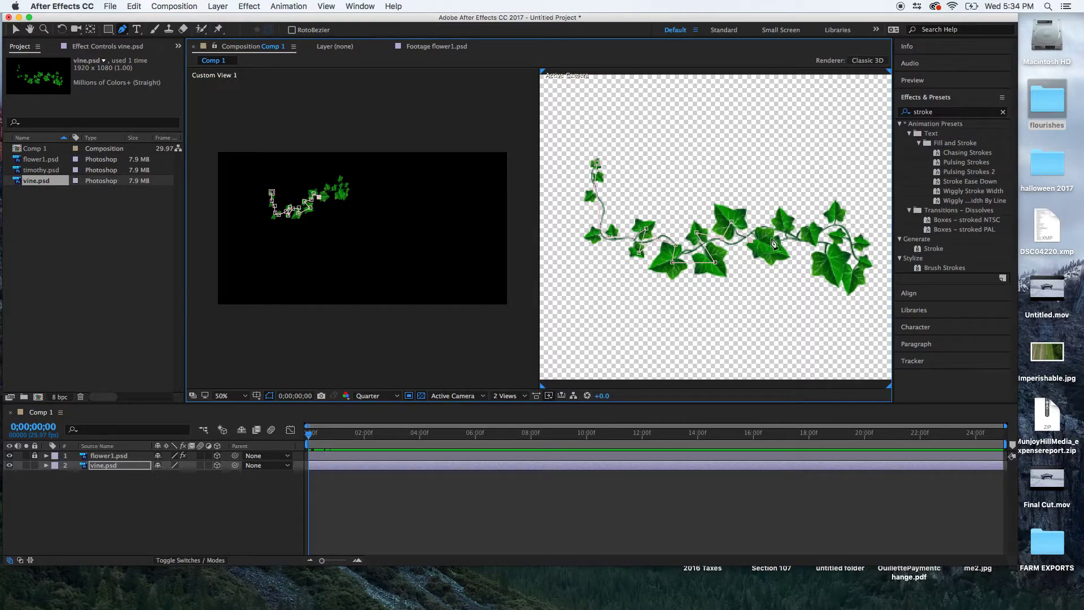
click(789, 227)
click(825, 267)
click(862, 262)
click(854, 279)
click(837, 276)
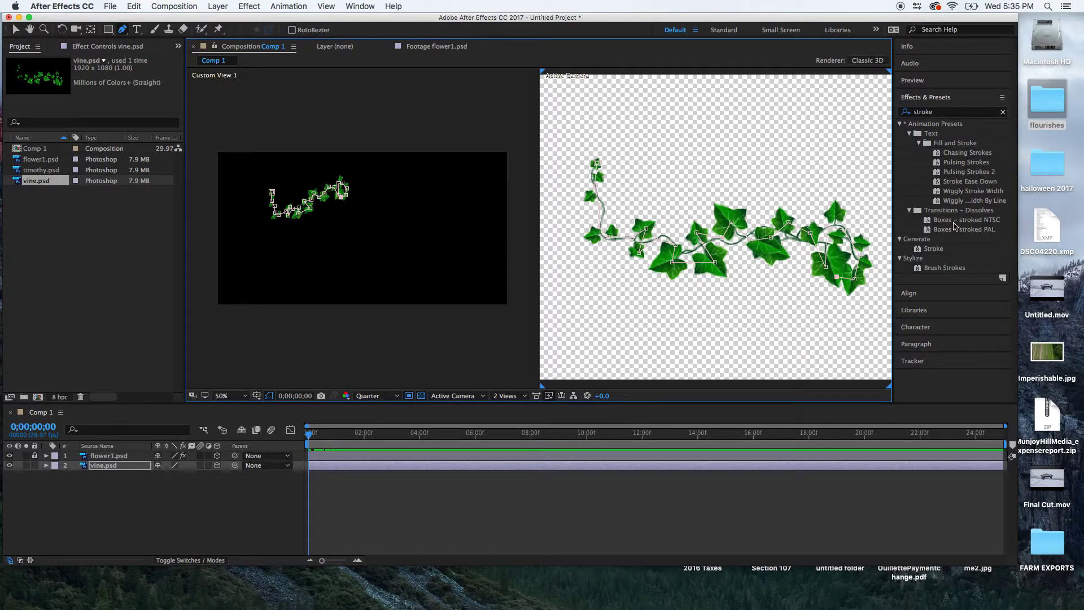
- Apply the Stroke effect to vine.psd, go to 0;00;03;07, and reveal the effect's properties in the timeline
mouse_move(919, 253)
mouse_down()
mouse_move(903, 242)
mouse_move(112, 464)
mouse_up()
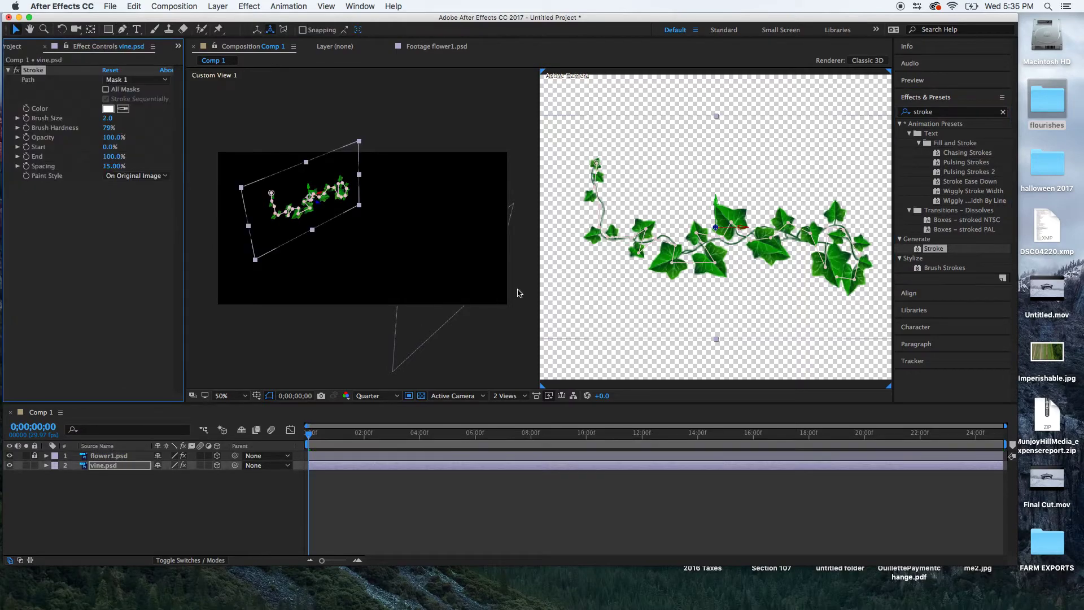
drag(312, 433, 398, 433)
click(46, 465)
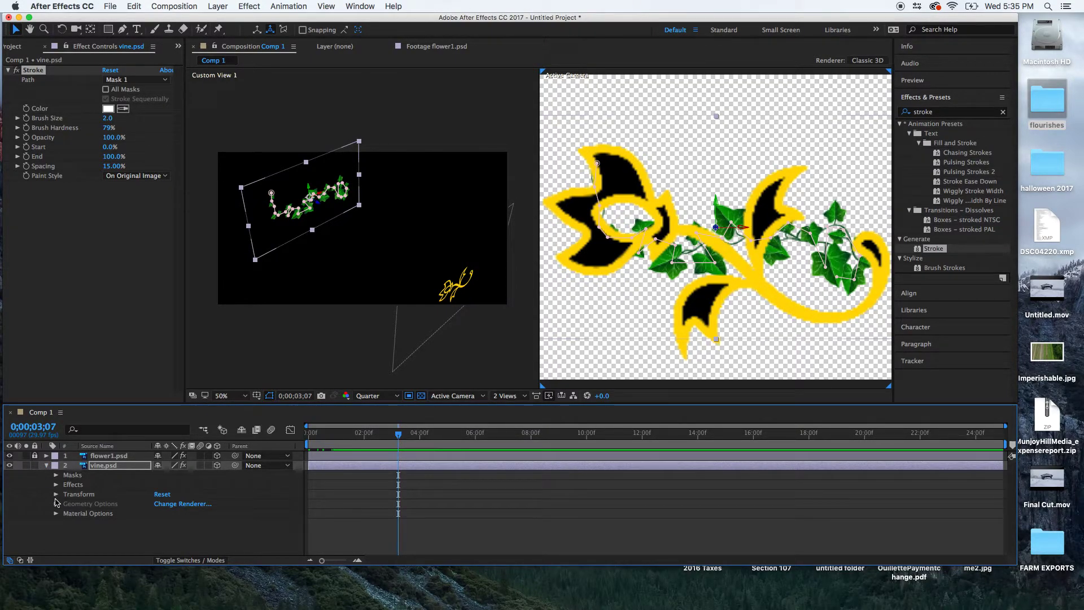
click(57, 484)
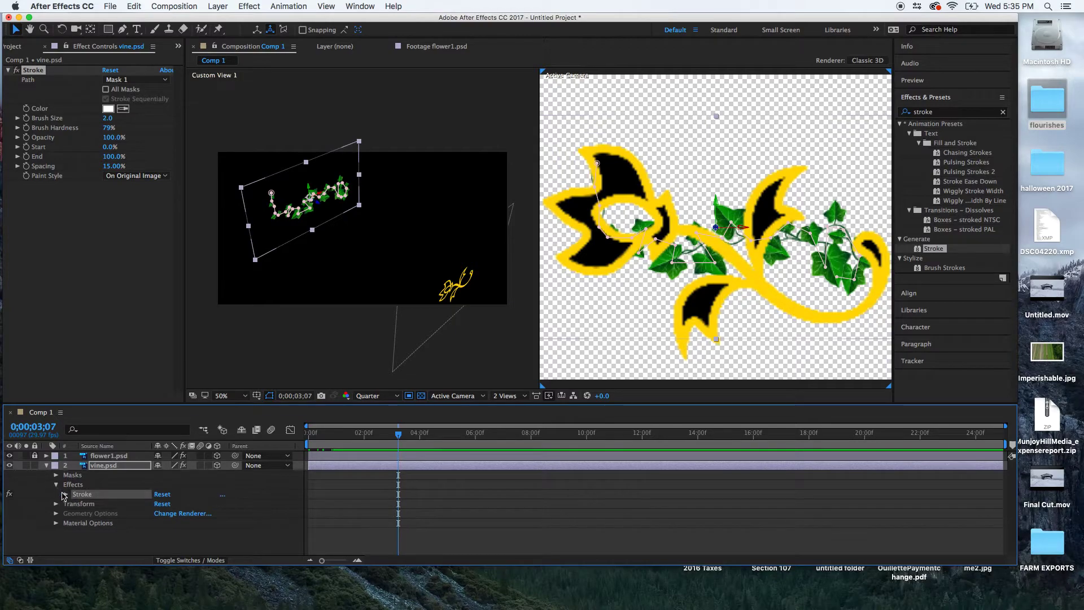
click(64, 494)
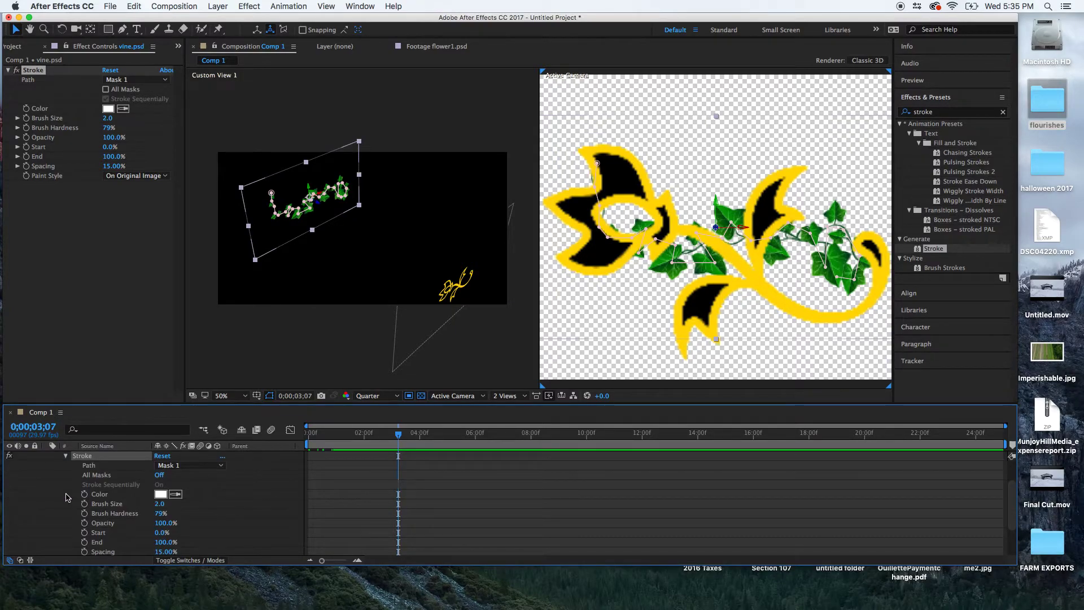
- With flower1.psd hidden, set the vine Stroke's Brush Size to 166.8 and its Paint Style to Reveal Original Image
drag(108, 118, 496, 136)
scroll(45, 491, up, 3)
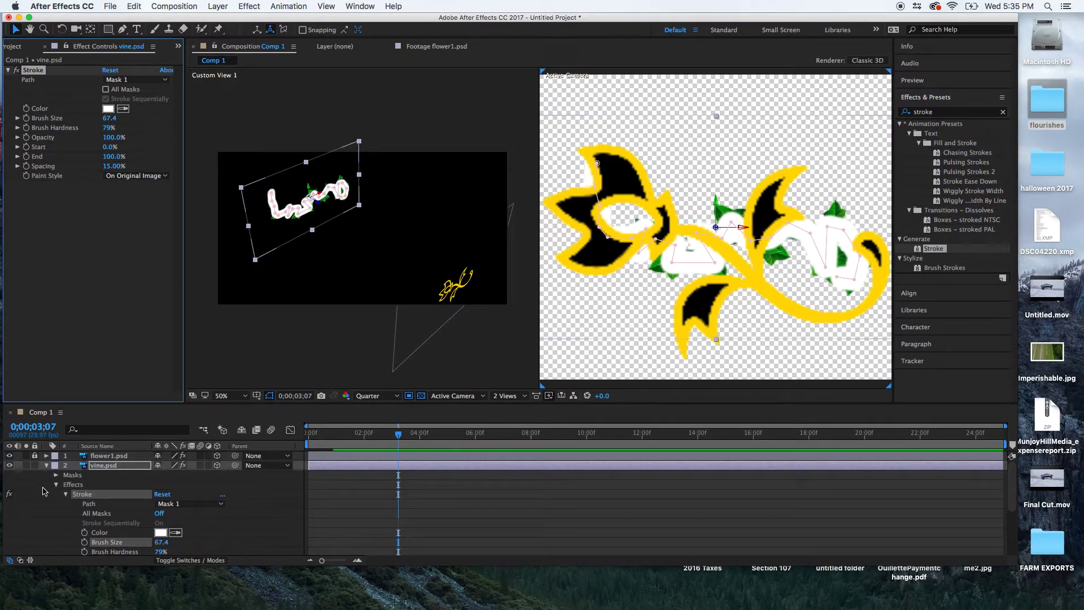
click(9, 456)
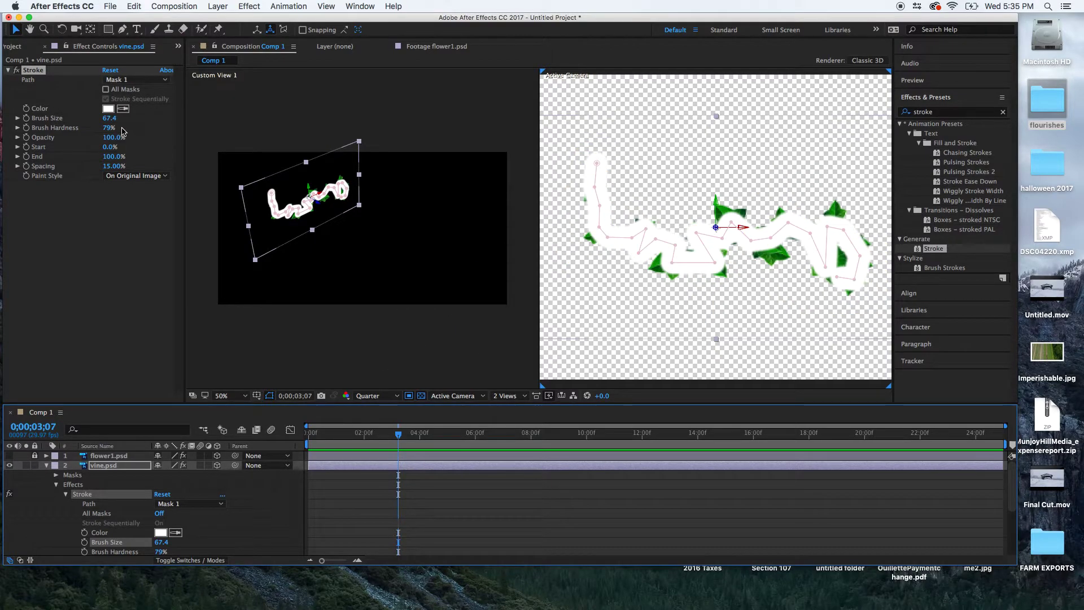
drag(110, 118, 406, 107)
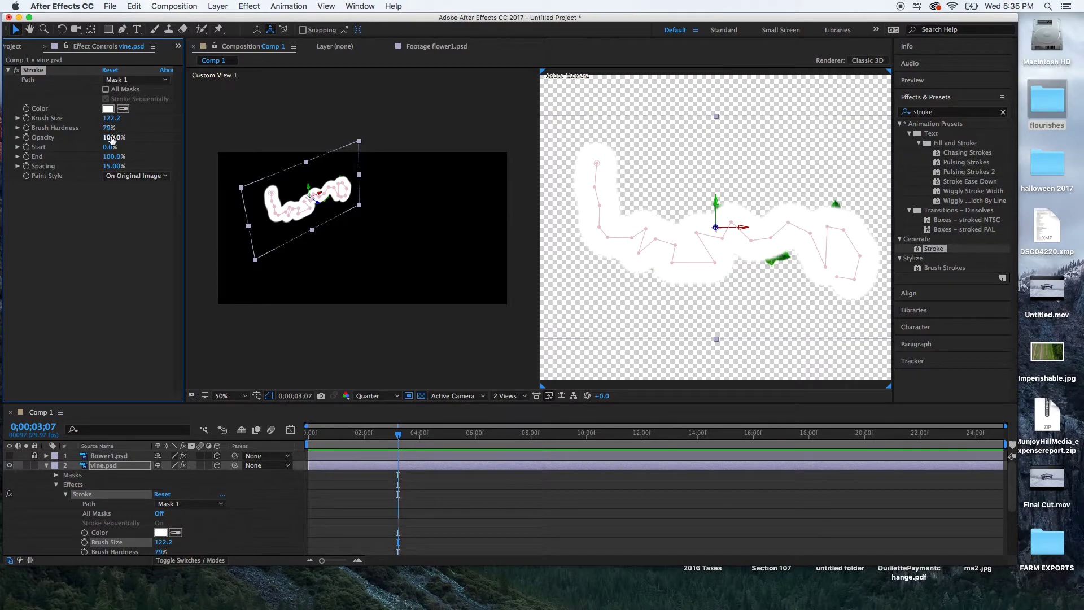
mouse_move(111, 118)
mouse_down()
mouse_move(435, 121)
mouse_move(370, 126)
mouse_up()
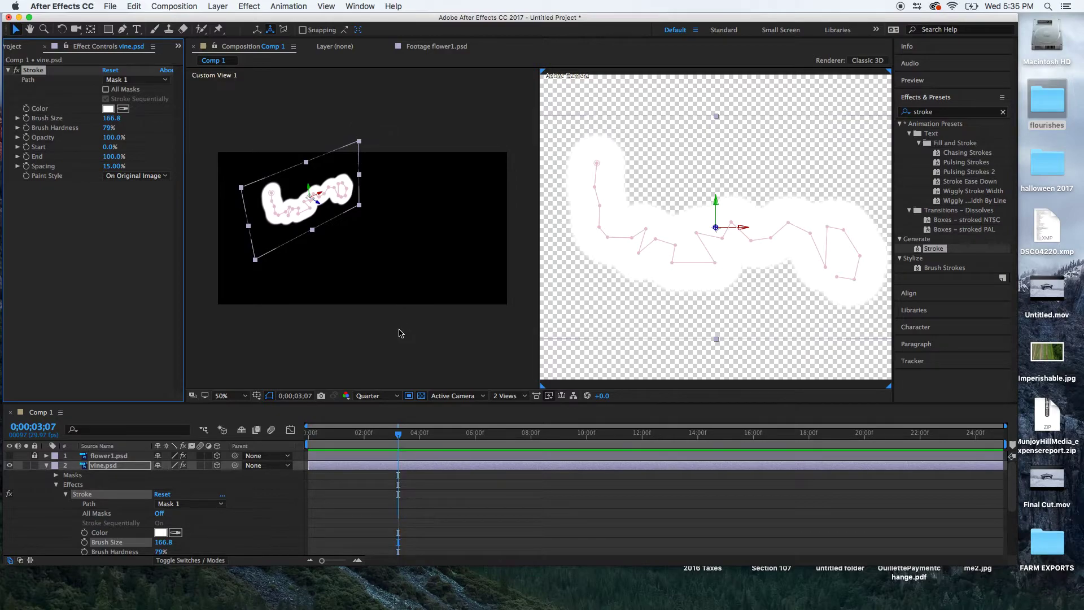
click(163, 176)
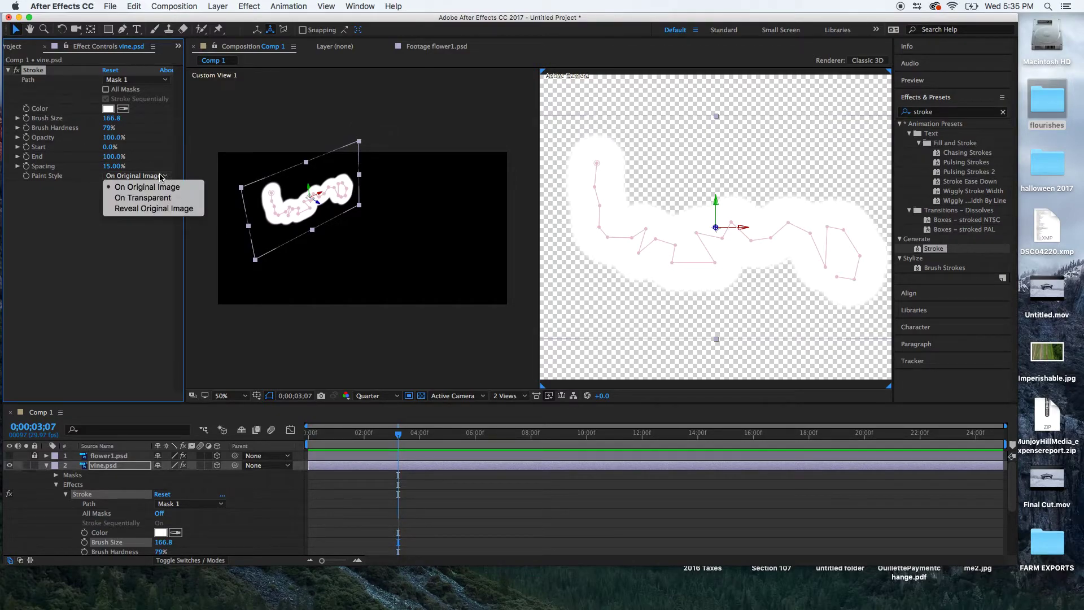
click(164, 207)
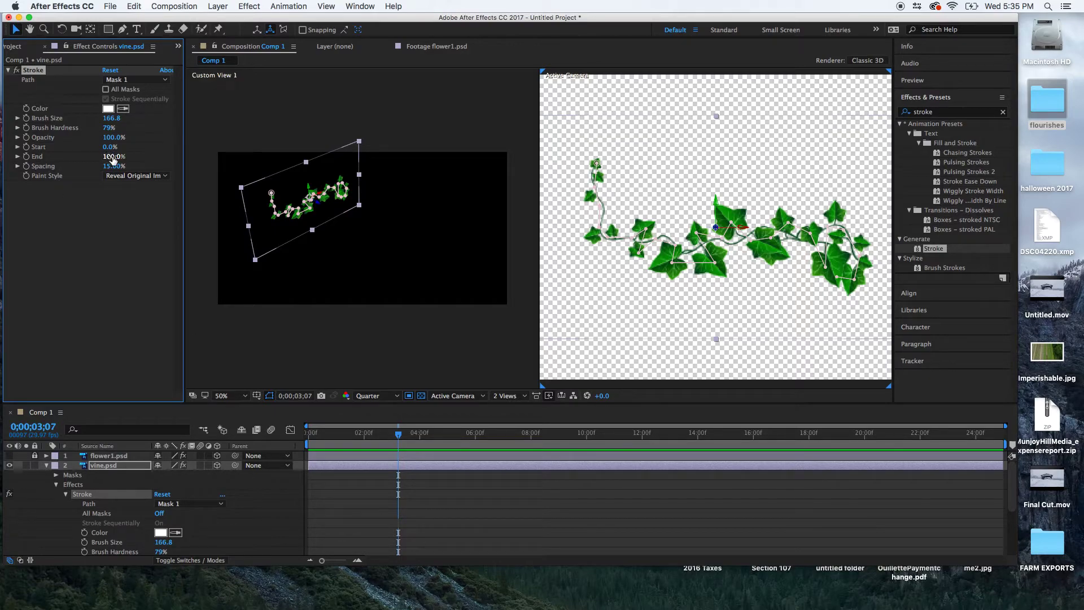
- Keyframe the vine Stroke's End from 0% at 0;00;03;07 to 100% at 0;00;04;20
drag(113, 159, 11, 158)
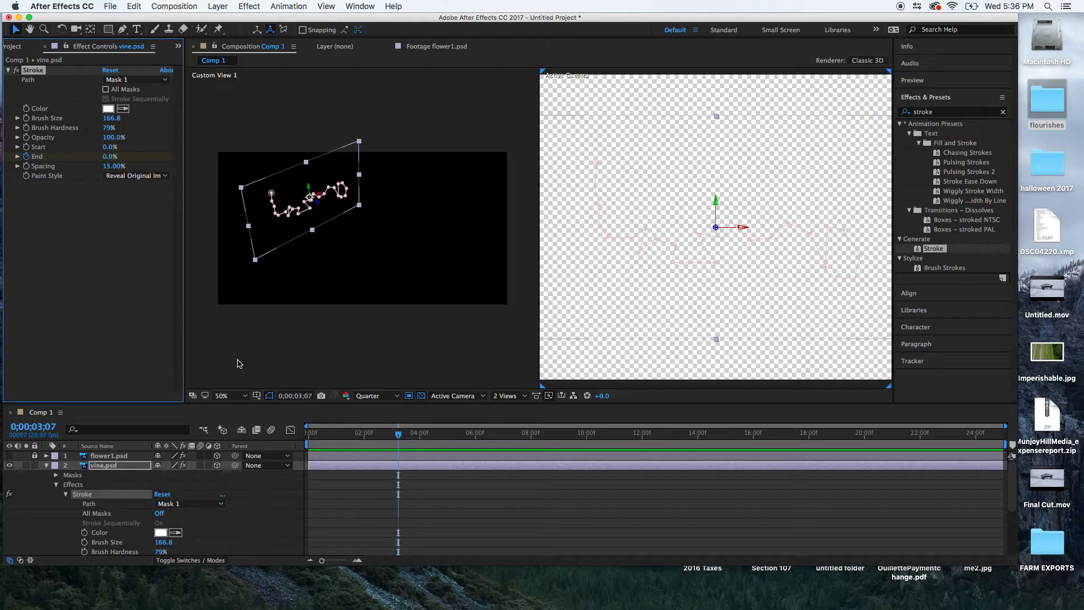
drag(399, 435, 439, 436)
drag(108, 159, 311, 166)
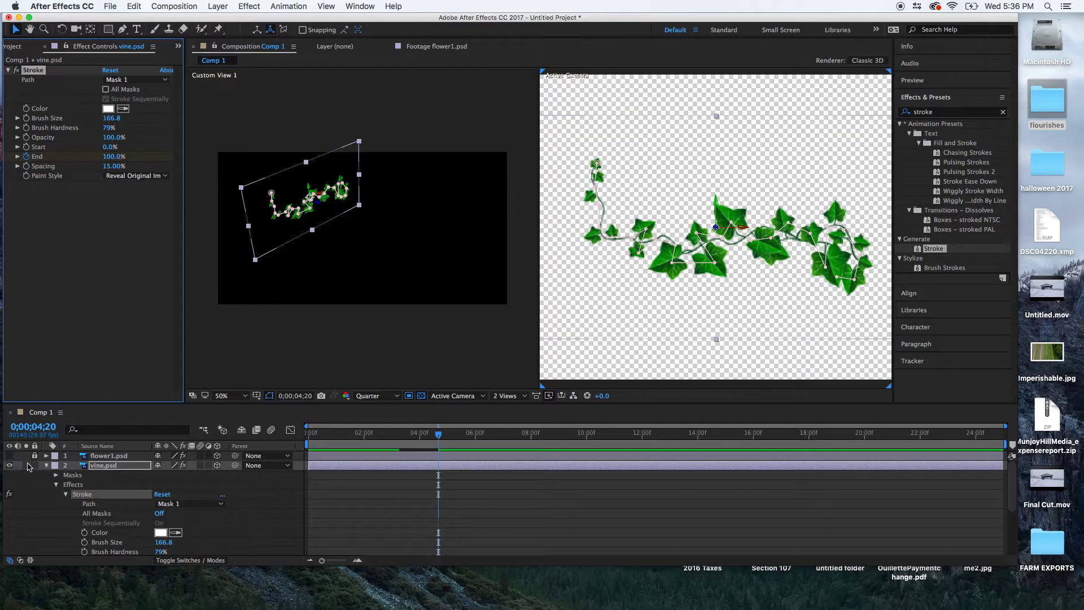
- Show and unlock flower1.psd, return to the composition's start, and collapse and deselect vine.psd
click(9, 455)
mouse_move(438, 434)
mouse_down()
mouse_move(277, 433)
mouse_move(489, 438)
mouse_move(234, 439)
mouse_up()
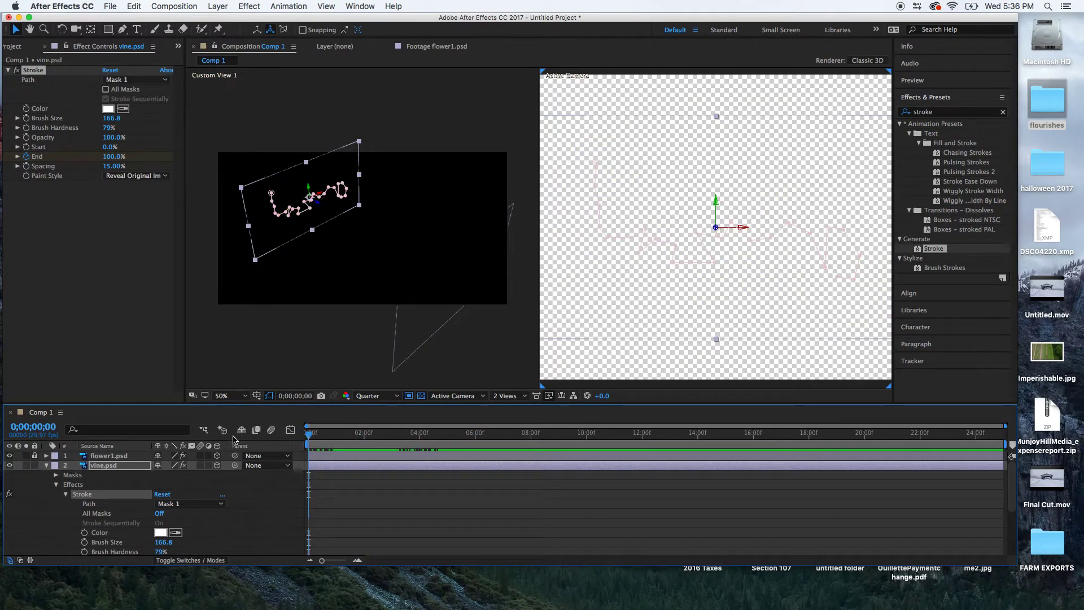
click(45, 465)
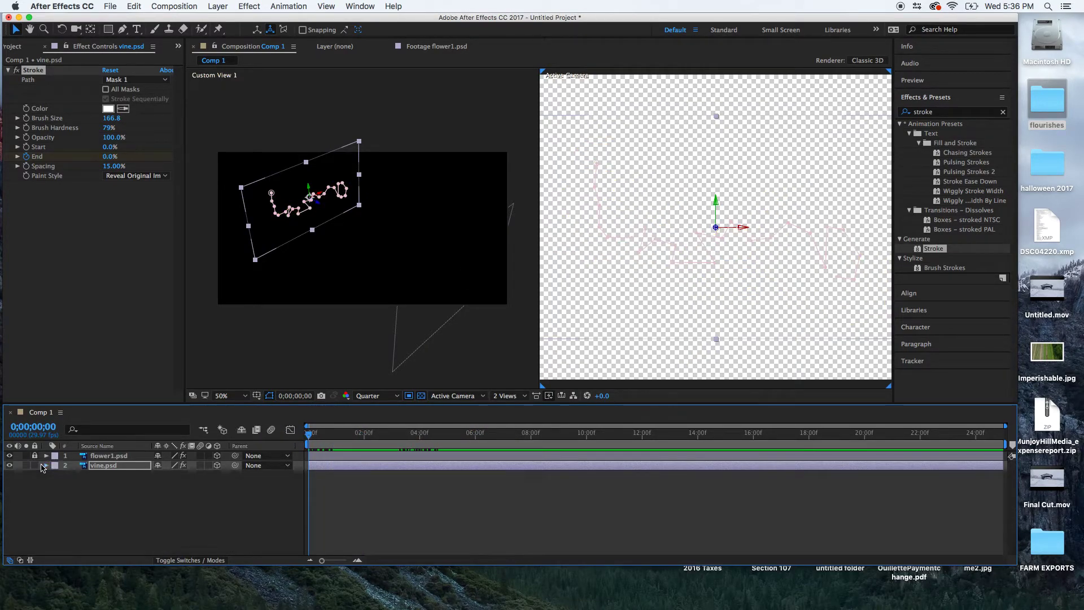
click(93, 504)
- Add a Two-Node Camera with depth of field enabled to the composition and move the current time to 0;00;02;23
click(217, 7)
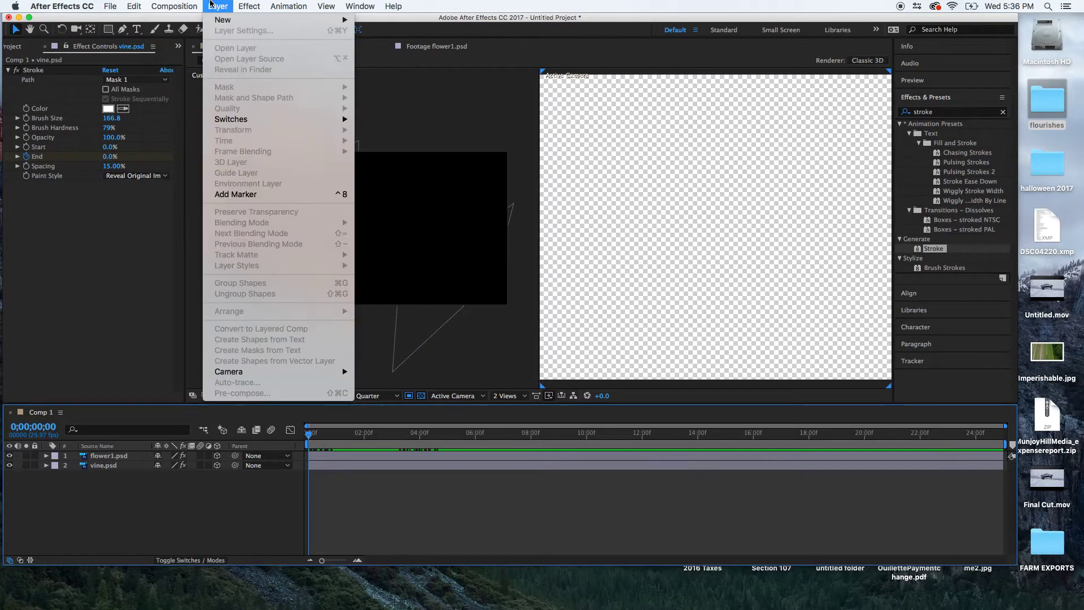
mouse_move(223, 22)
click(384, 56)
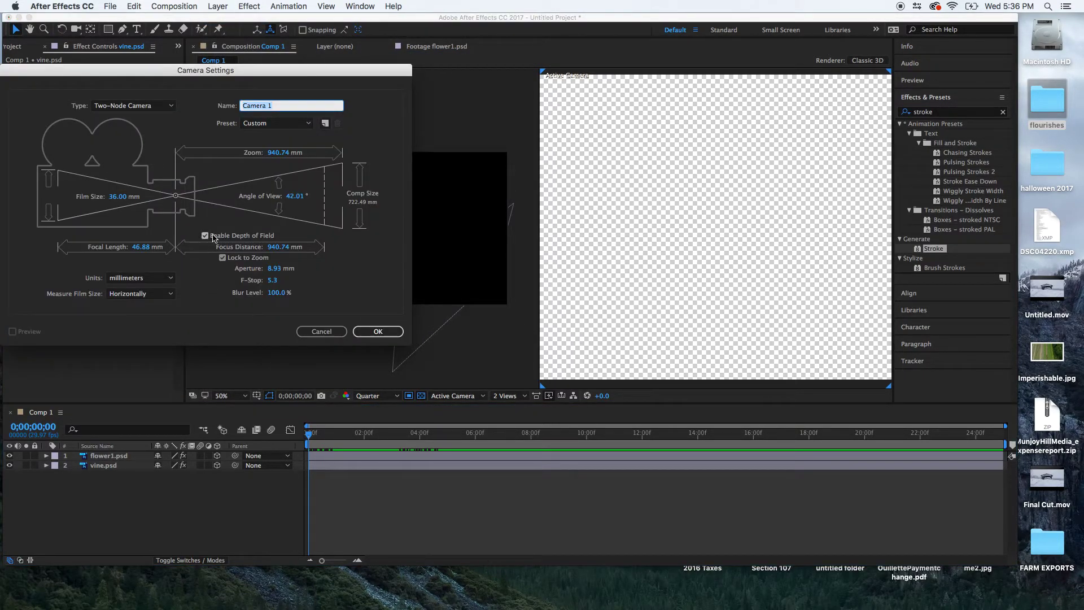
click(375, 332)
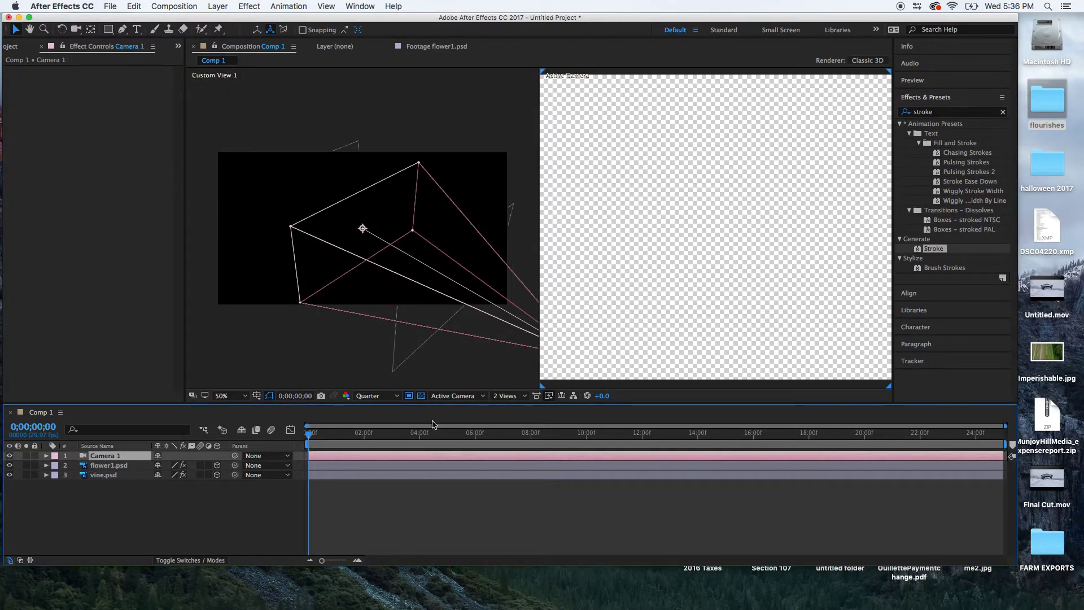
drag(349, 440, 395, 438)
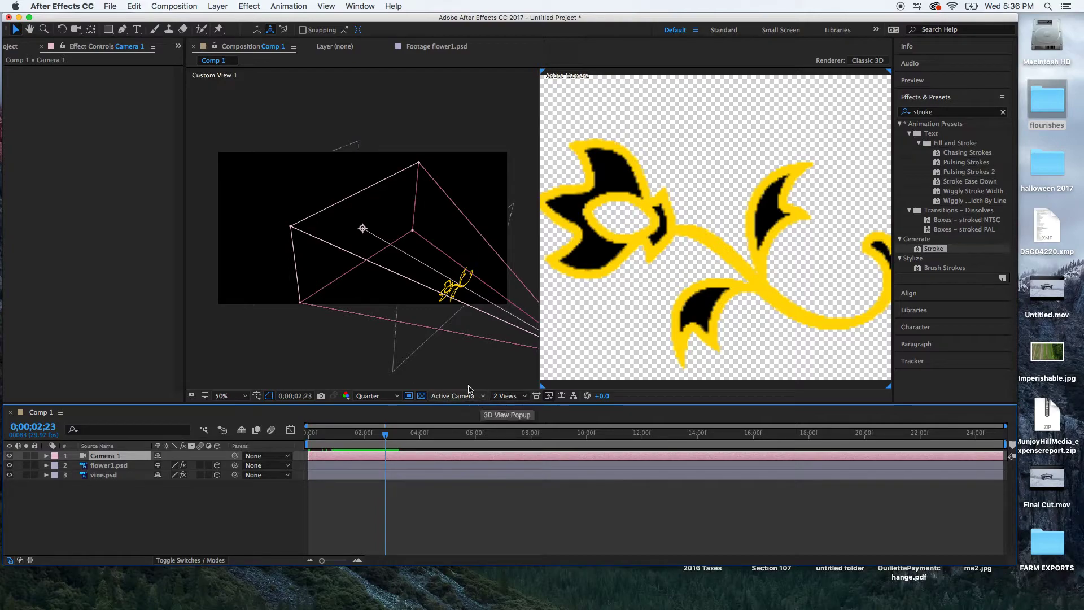
- Zoom both composition views out and add a Position keyframe to Camera 1 at 0;00;00;00
scroll(333, 339, down, 3)
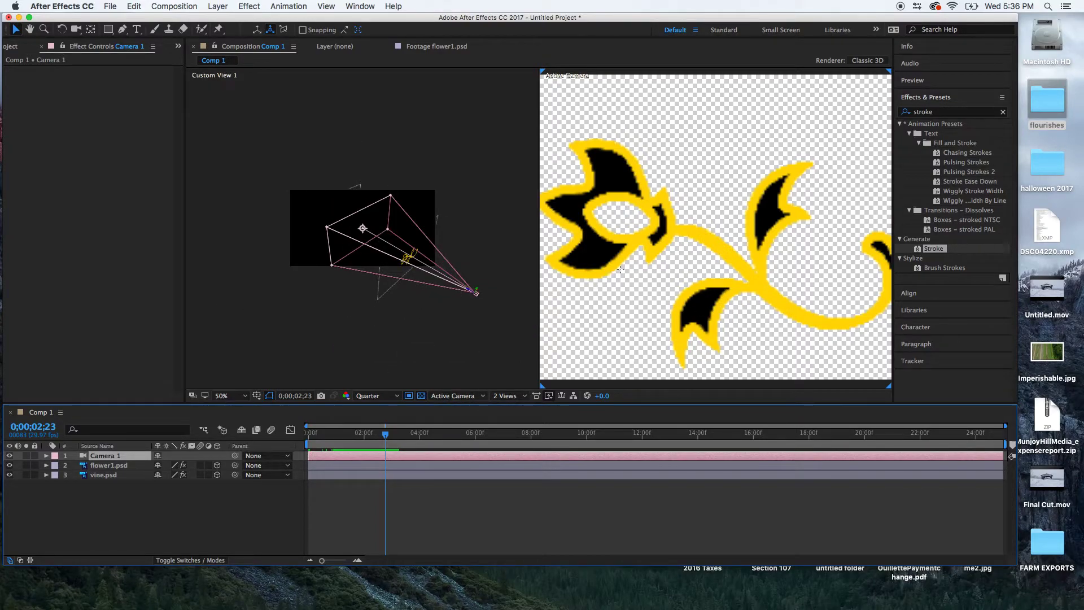
key(comma)
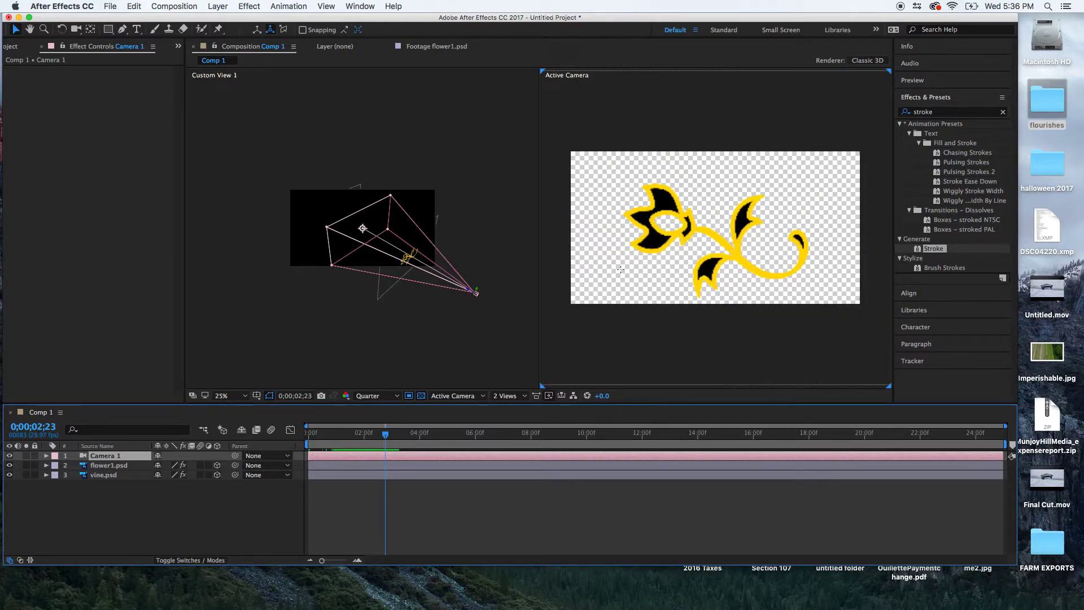
mouse_move(387, 439)
mouse_down()
mouse_move(308, 434)
mouse_move(296, 445)
mouse_up()
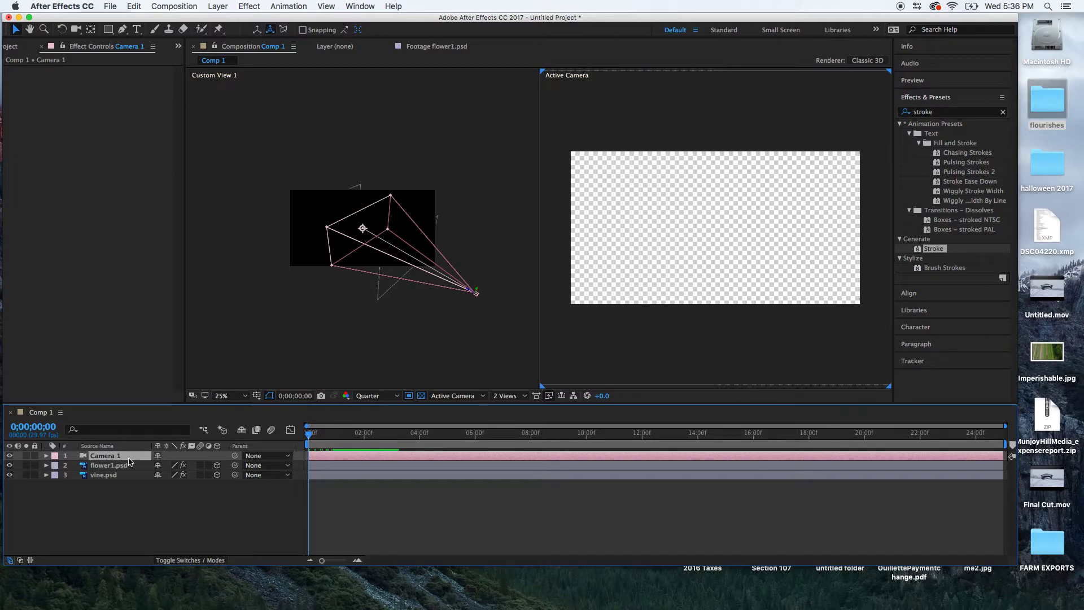
key(alt+shift+p)
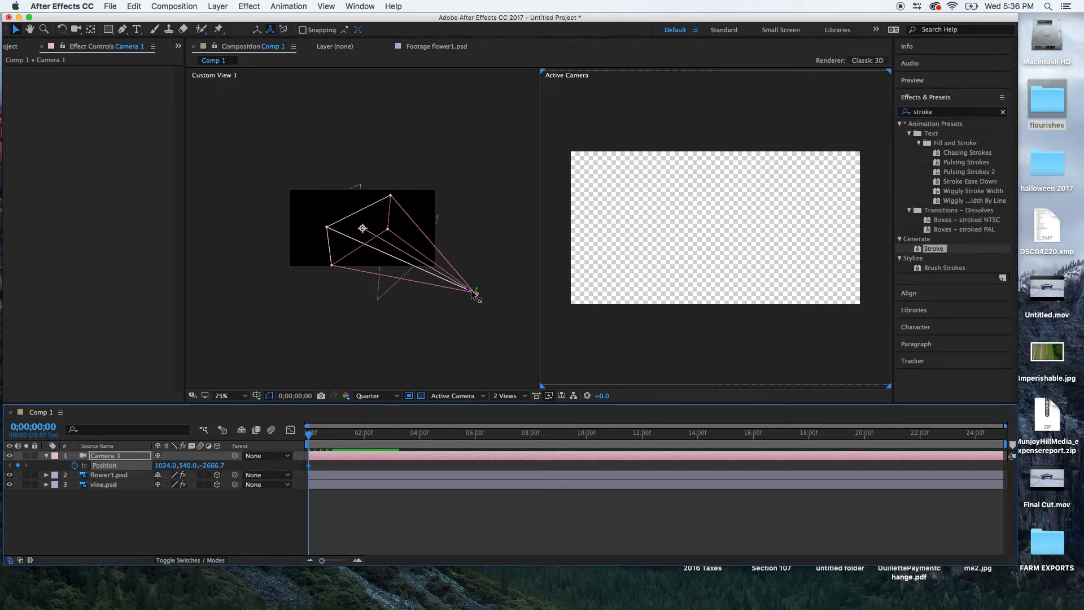
- At 0;00;06;06, push Camera 1 forward past the flower to a Z position of about -1178, and return to the composition's start
drag(308, 434, 596, 439)
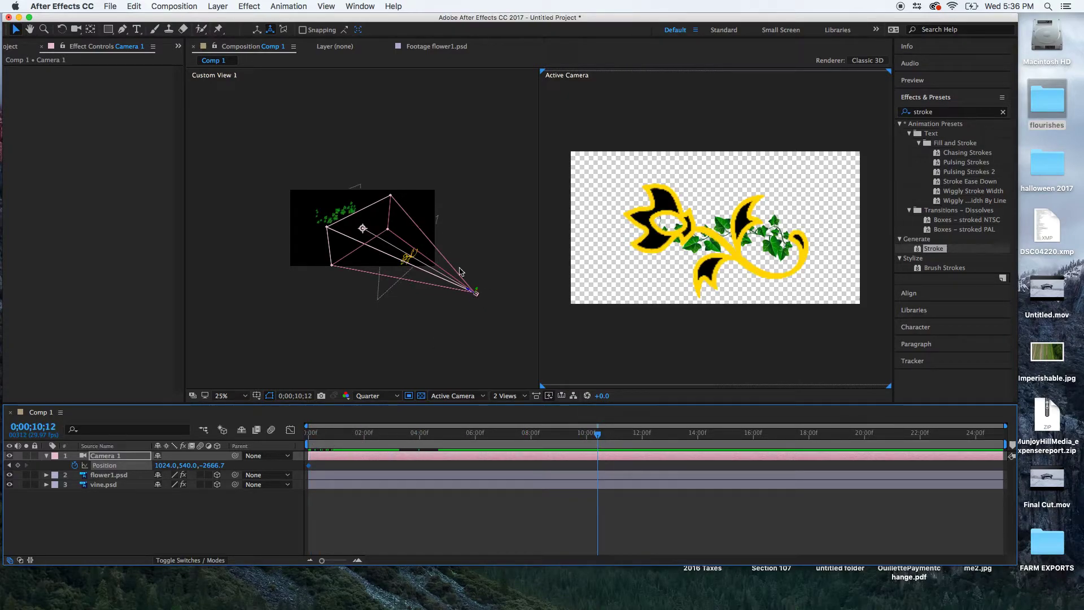
drag(598, 433, 481, 441)
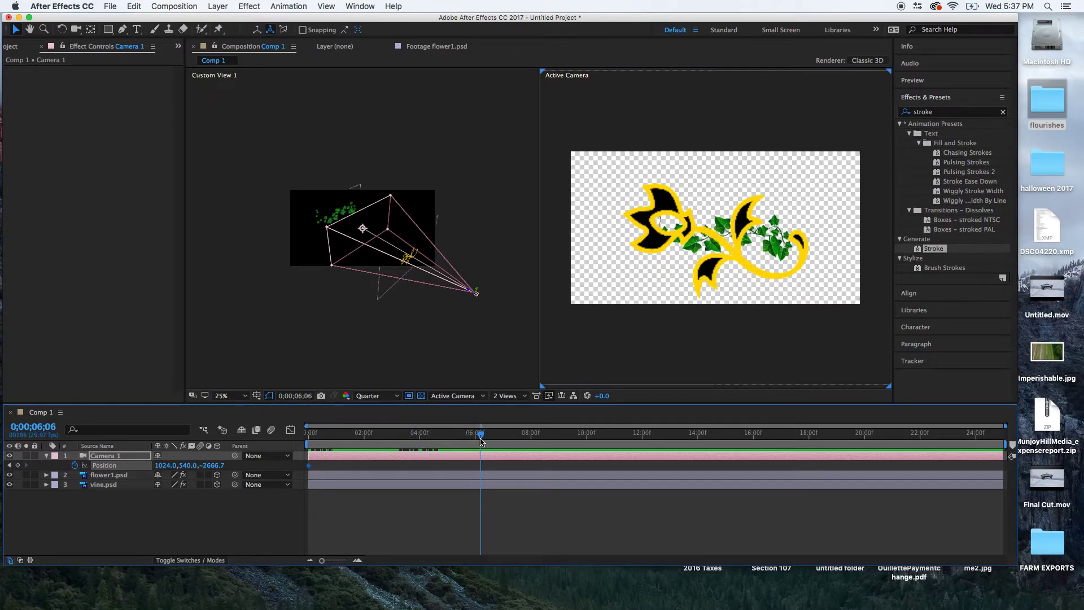
drag(471, 292, 375, 226)
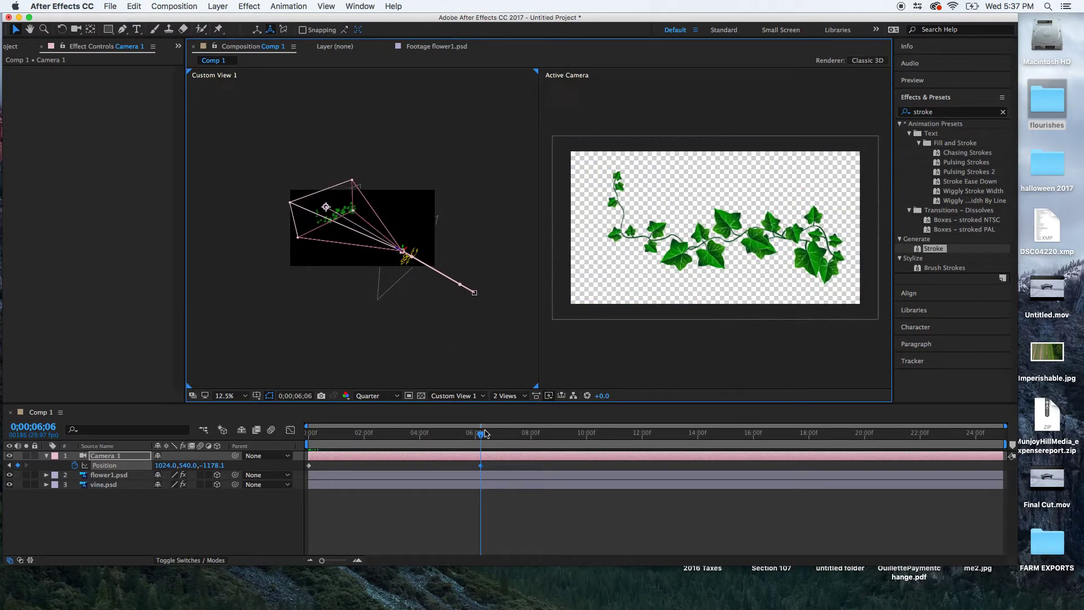
drag(484, 433, 203, 456)
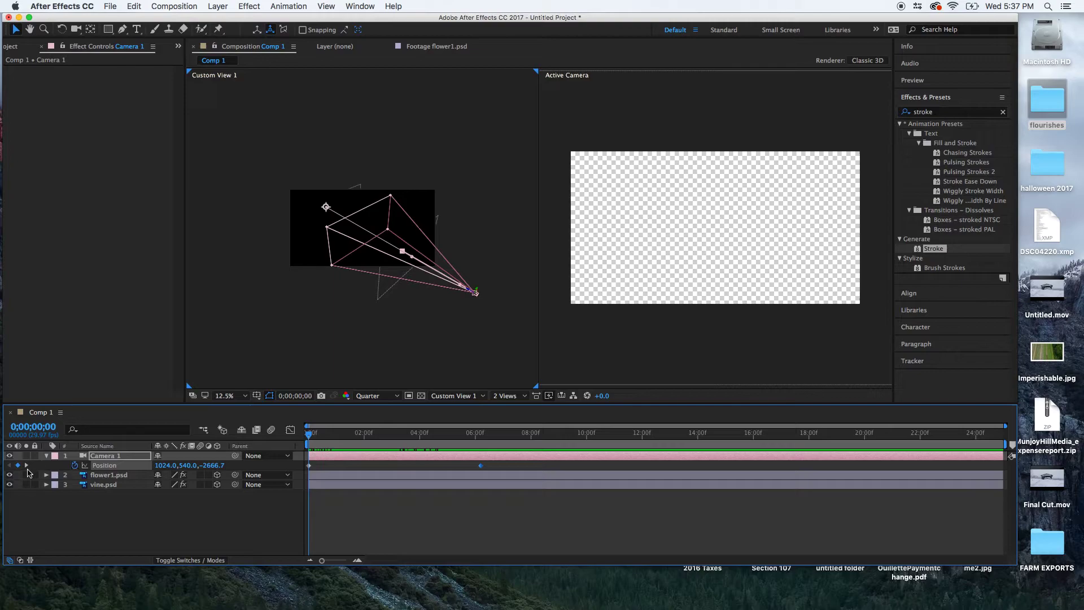
- In Camera 1's Camera Options, set the Aperture to 198.3 pixels and the Blur Level to 191%, and return to the composition's start
click(46, 455)
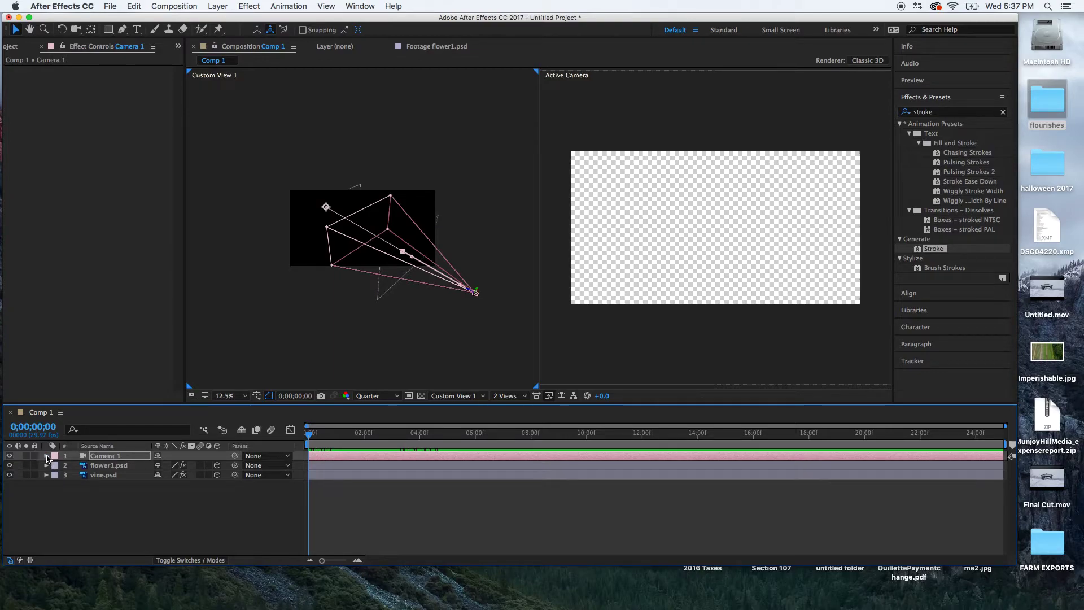
click(46, 456)
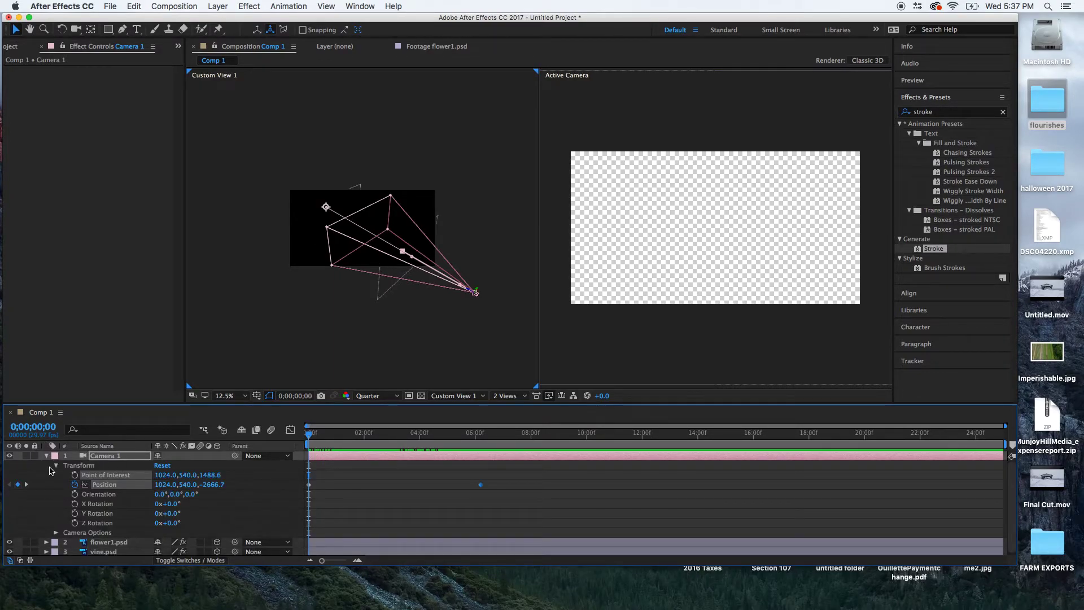
click(55, 465)
click(56, 475)
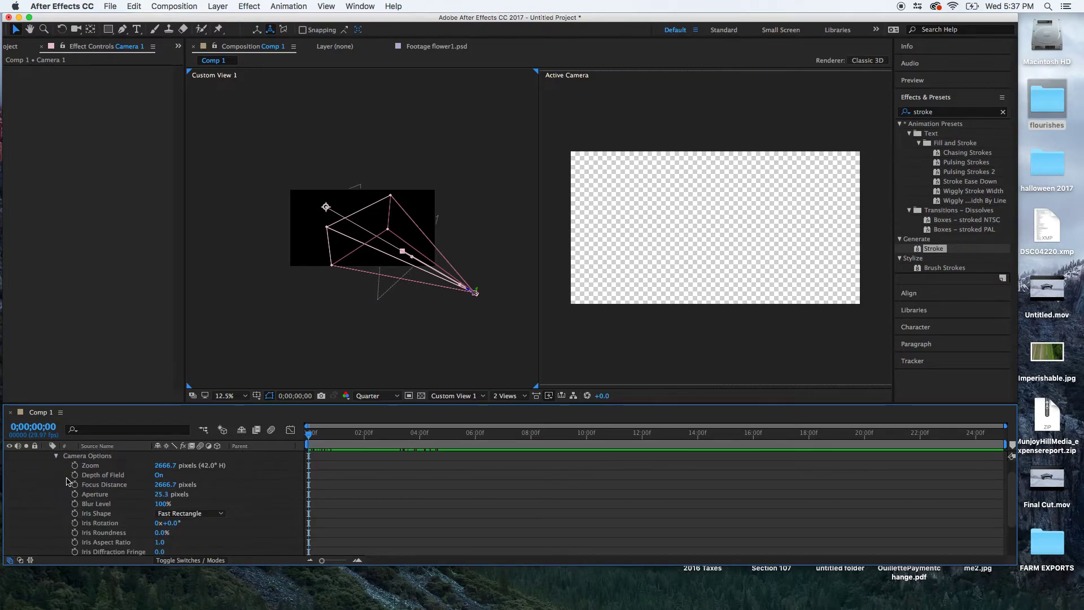
mouse_move(313, 435)
mouse_down()
mouse_move(447, 442)
mouse_move(295, 450)
mouse_move(338, 445)
mouse_up()
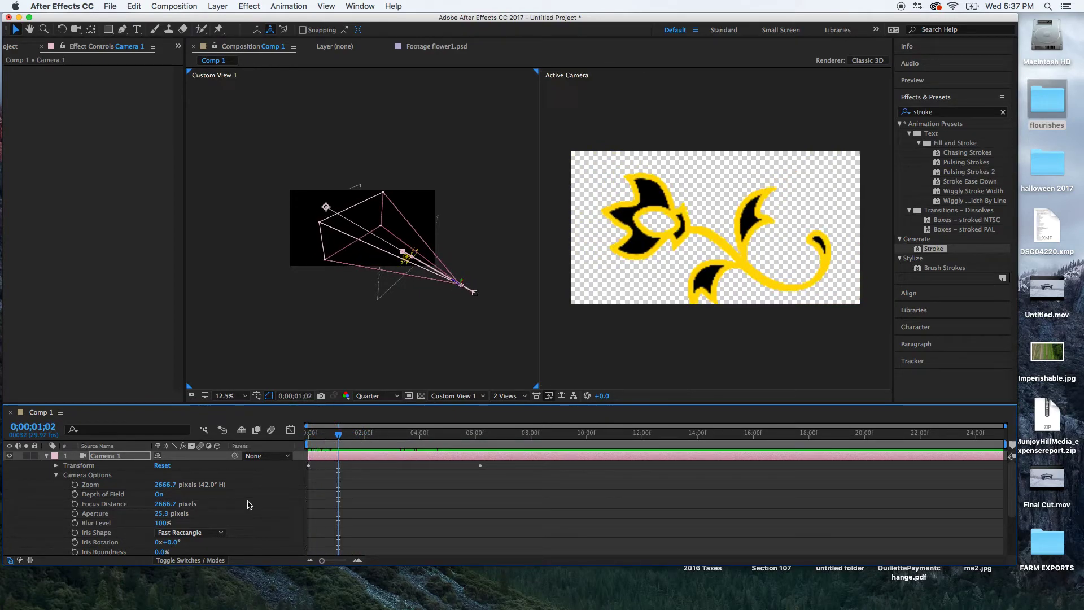
drag(164, 516, 255, 517)
click(164, 522)
drag(165, 524, 210, 522)
drag(335, 434, 287, 433)
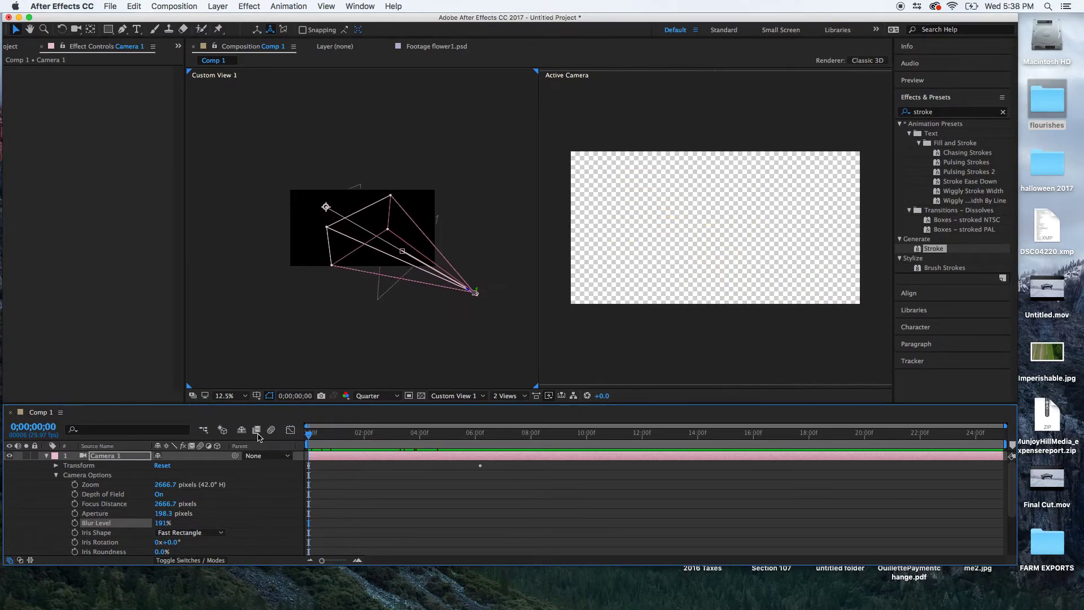
click(47, 456)
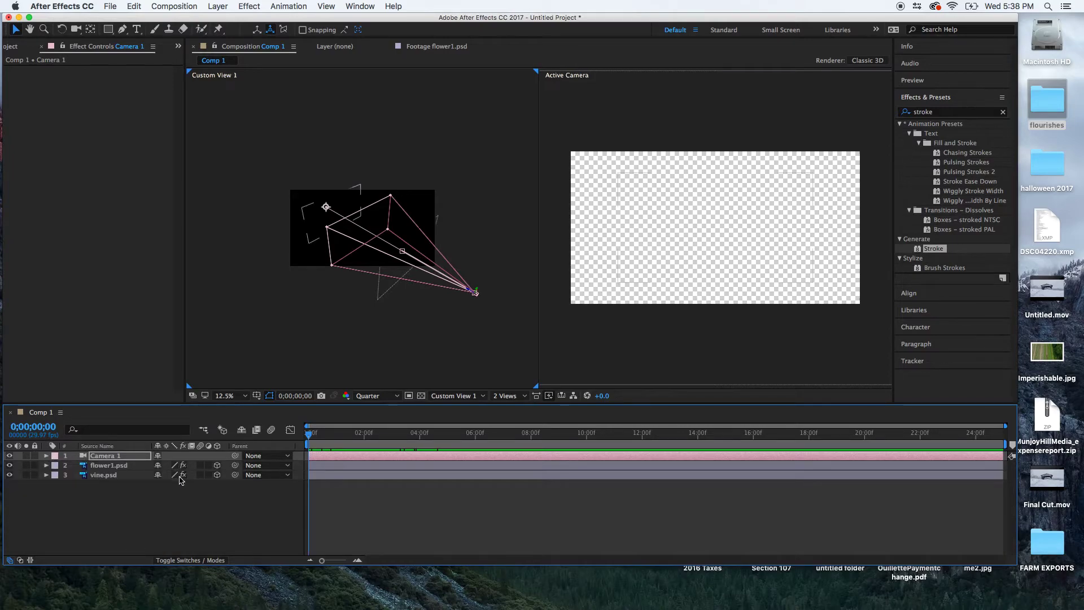
- Set Camera 1's focus distance to the flower1.psd layer at 0;00;00;00
click(120, 465)
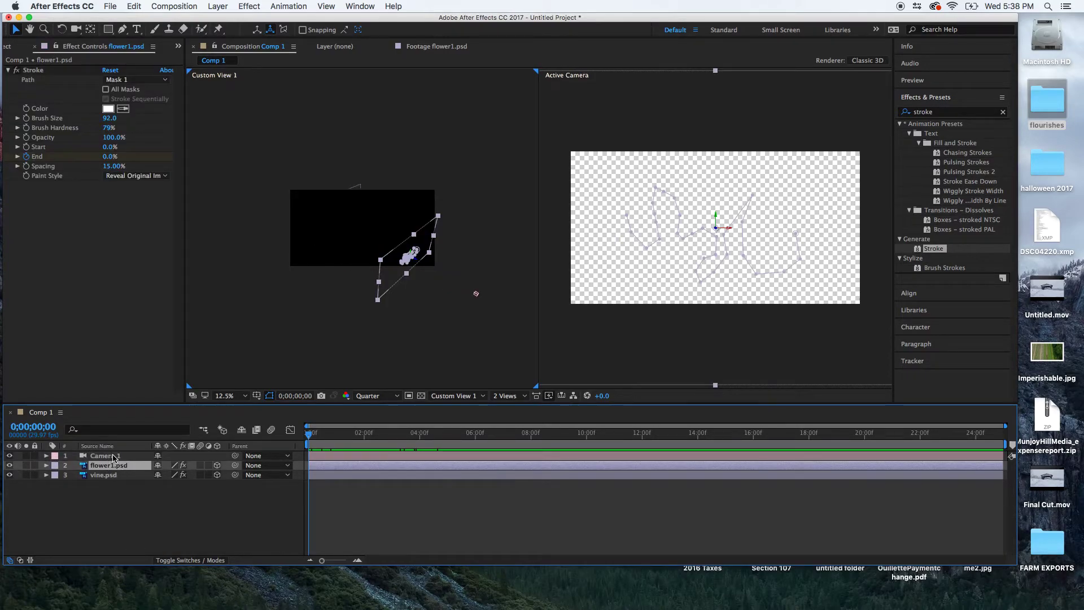
shift+click(107, 456)
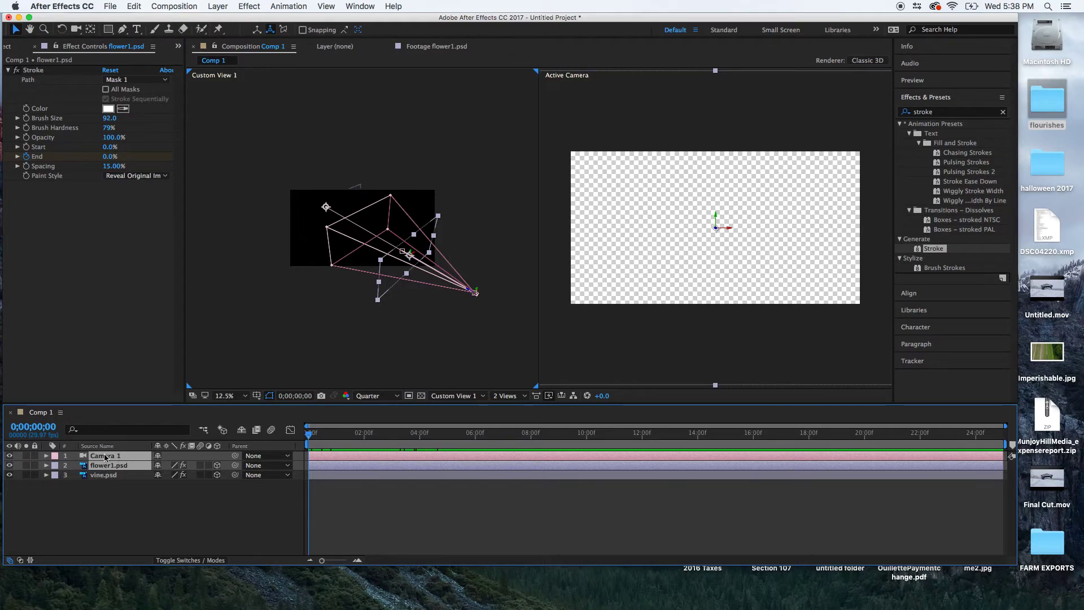
right_click(105, 457)
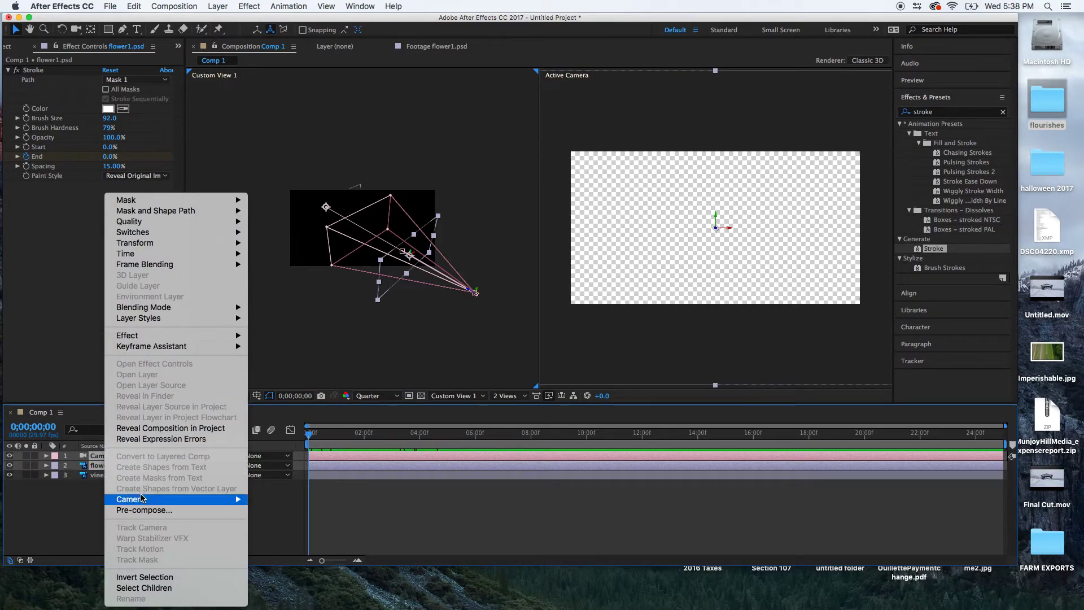
mouse_move(142, 499)
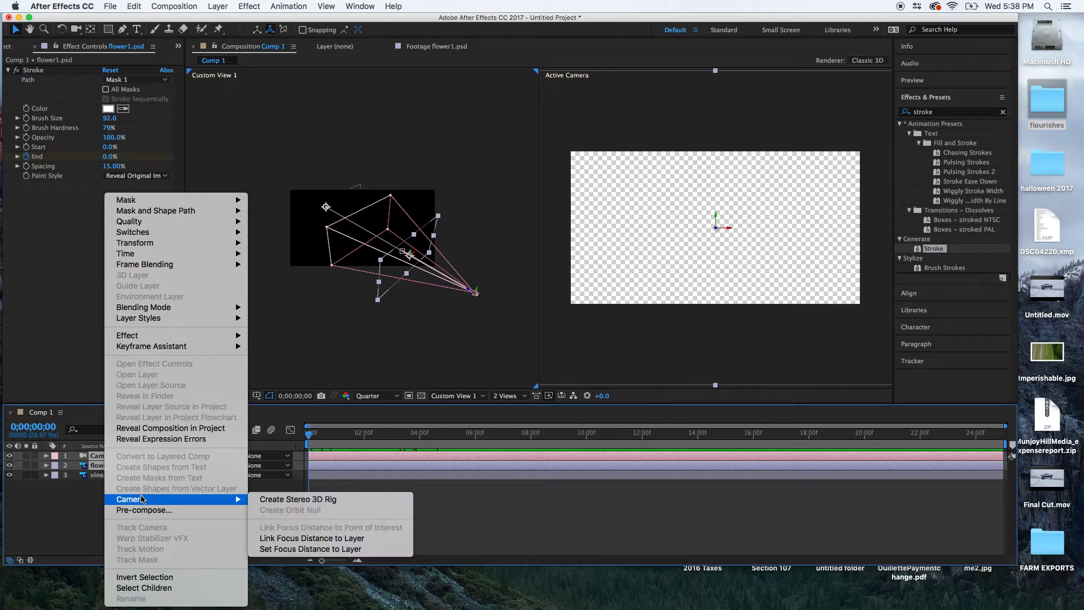
click(326, 549)
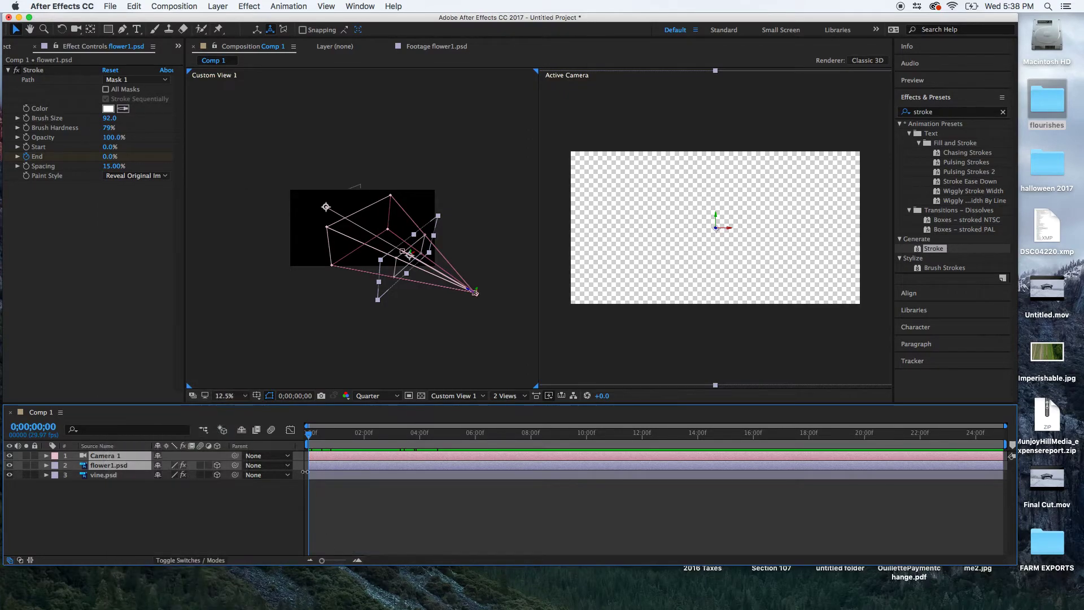
mouse_move(312, 439)
mouse_down()
mouse_move(336, 439)
mouse_move(195, 452)
mouse_up()
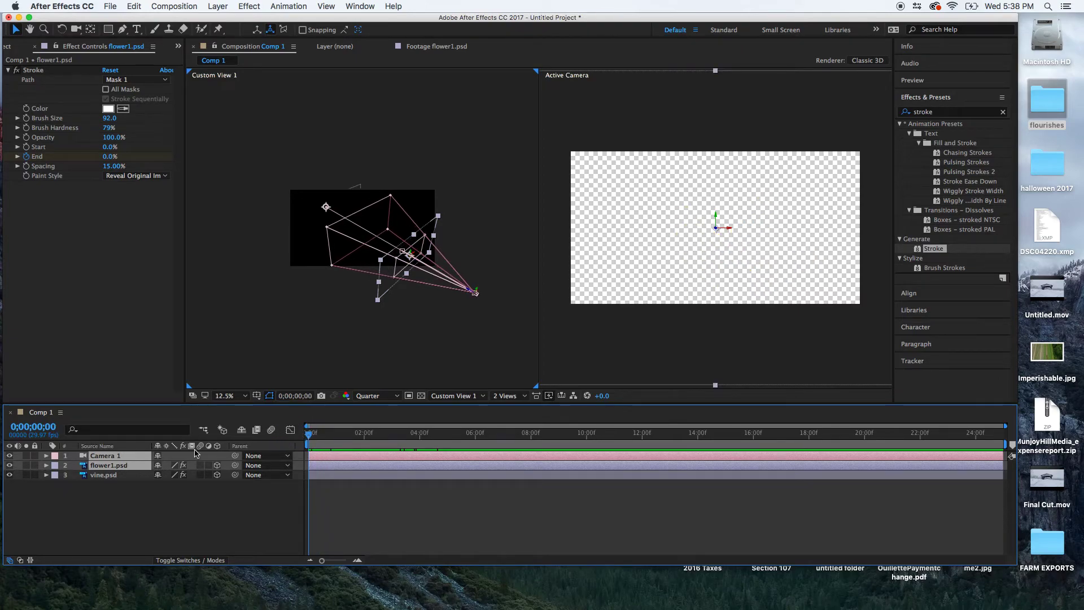
- Turn on keyframing for Camera 1's Focus Distance at 0;00;00;00
click(46, 465)
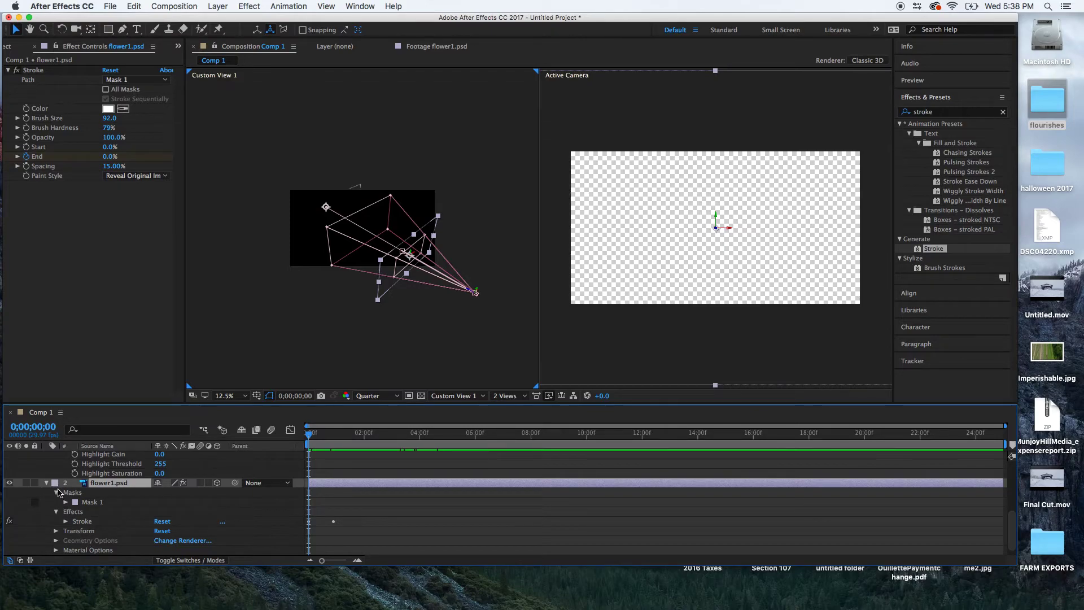
click(47, 483)
click(65, 507)
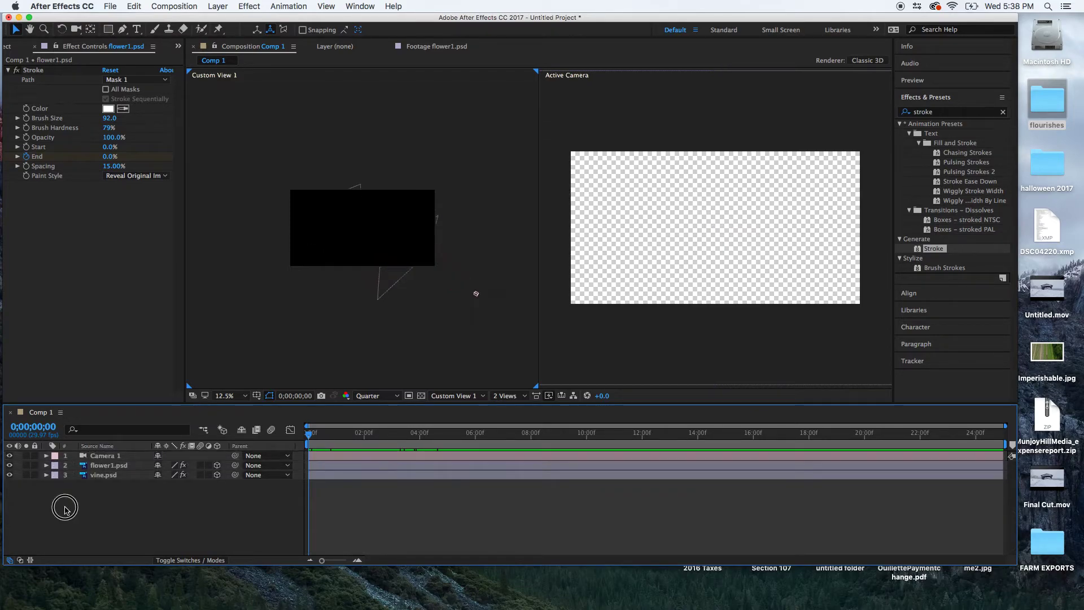
click(46, 456)
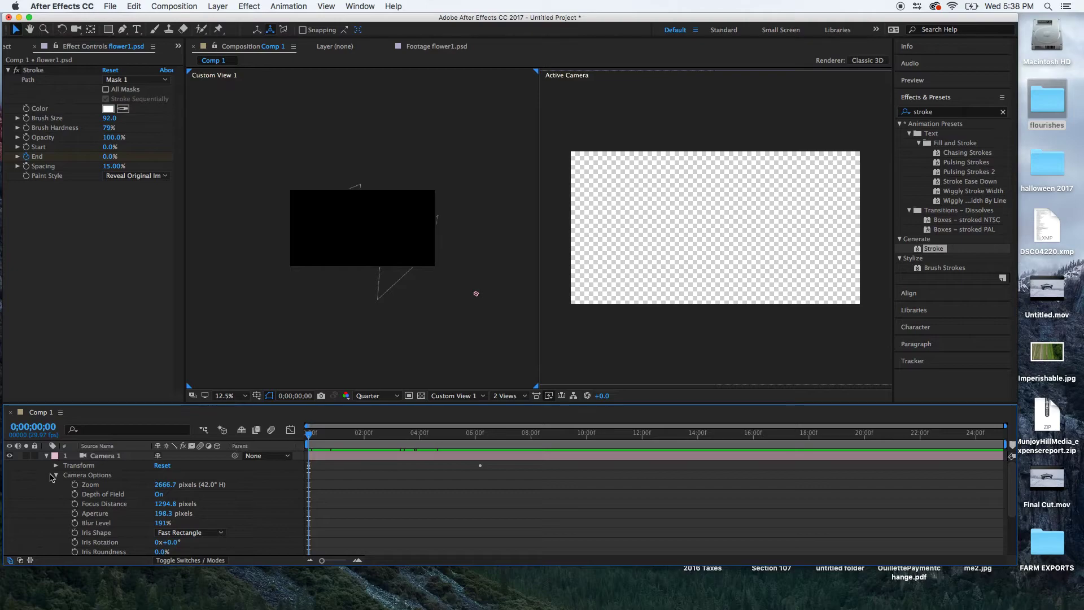
click(75, 504)
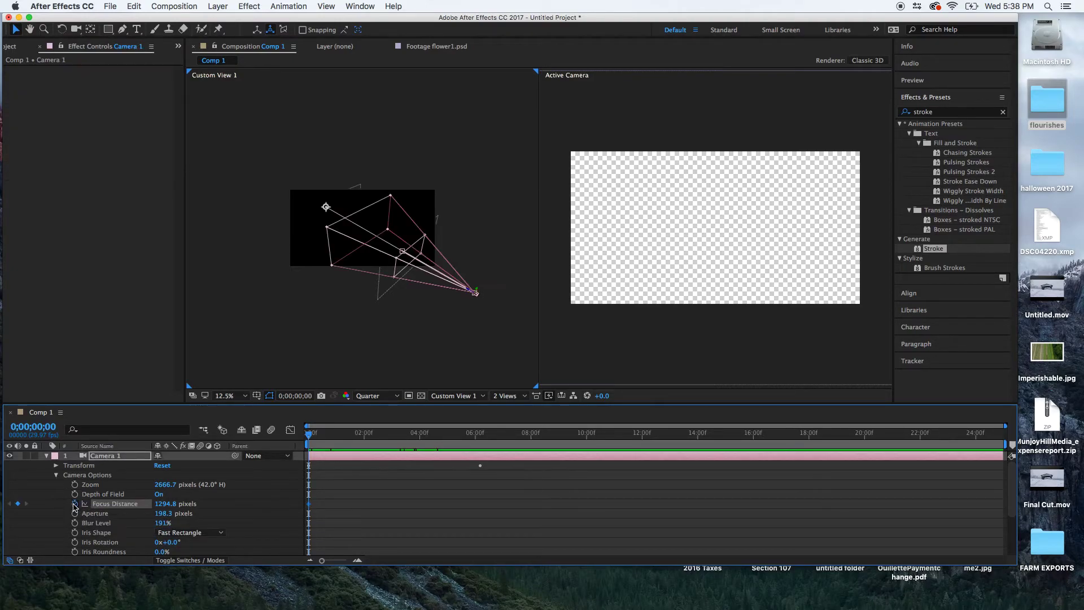
- At 0;00;03;14, set Camera 1's focus distance to the flower1.psd layer to add a second focus keyframe
mouse_move(310, 437)
mouse_down()
mouse_move(435, 435)
mouse_move(308, 448)
mouse_move(442, 450)
mouse_move(387, 450)
mouse_move(409, 447)
mouse_up()
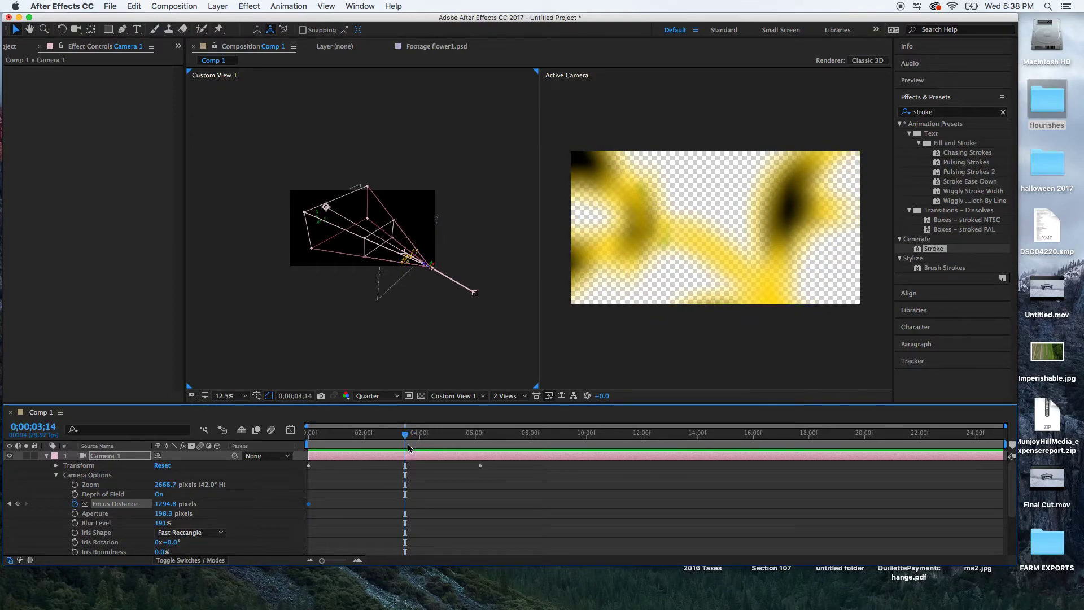
click(46, 456)
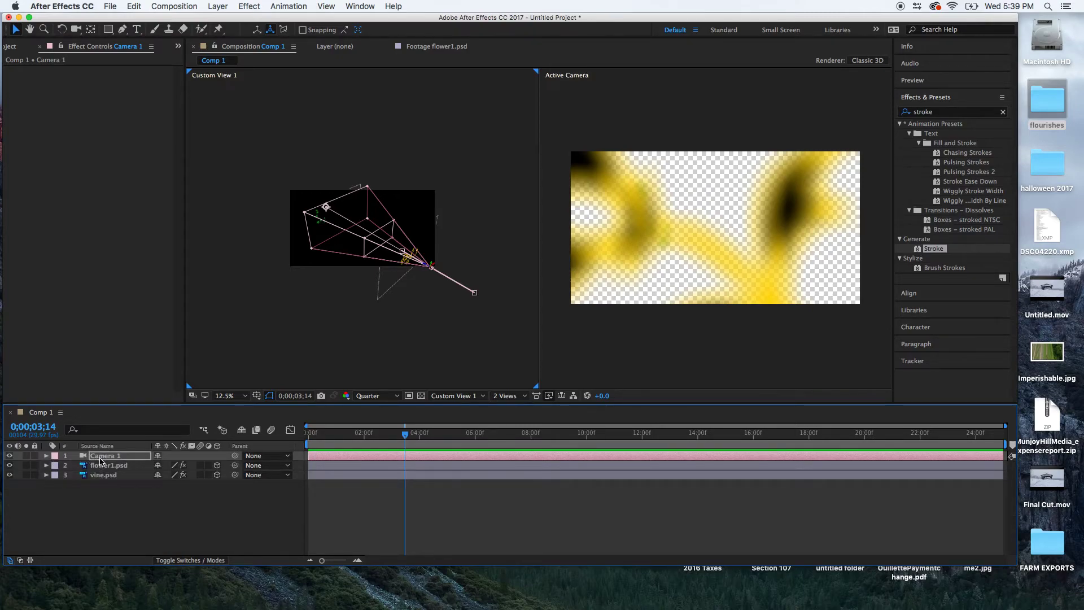
click(99, 466)
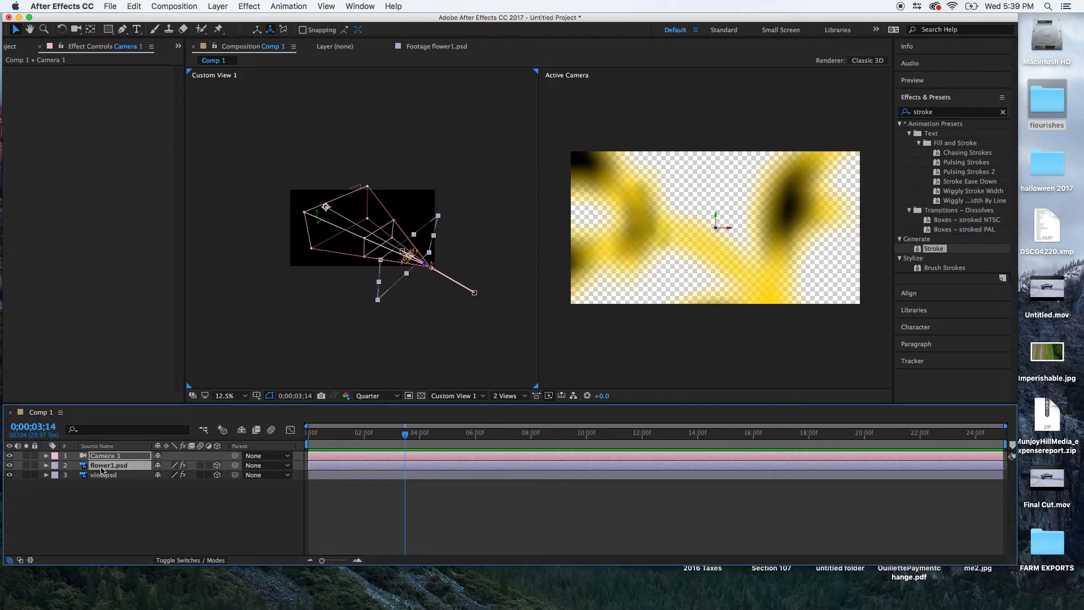
right_click(102, 470)
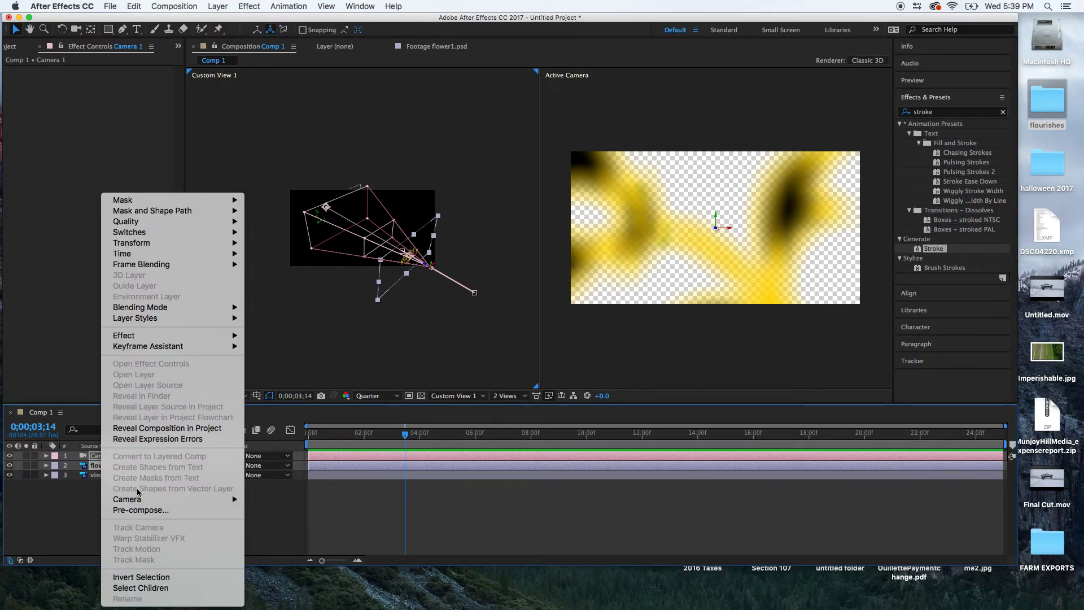
mouse_move(147, 500)
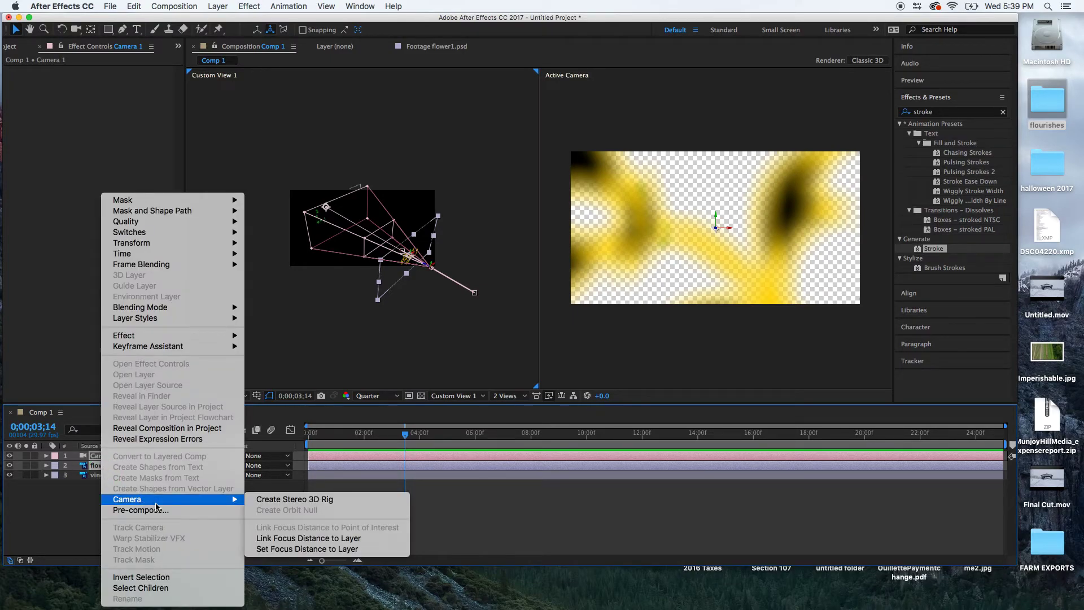
click(325, 549)
- At 0;00;03;18, set Camera 1's focus distance to the vine.psd layer to add a focus keyframe just after the flower1.psd one
mouse_move(413, 432)
mouse_down()
mouse_move(308, 439)
mouse_move(479, 434)
mouse_move(312, 440)
mouse_move(407, 437)
mouse_up()
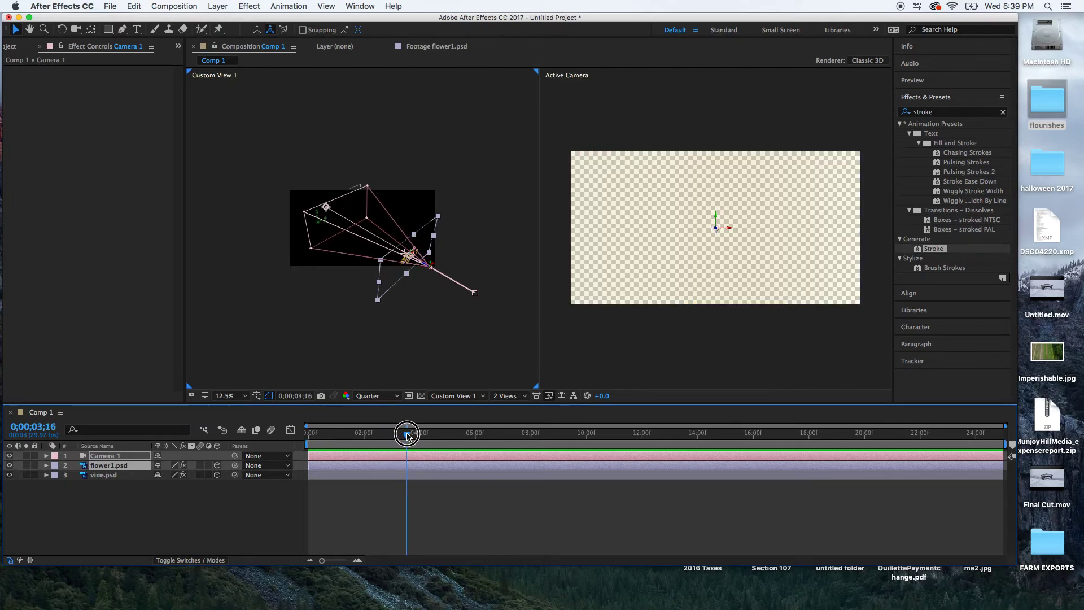
click(46, 456)
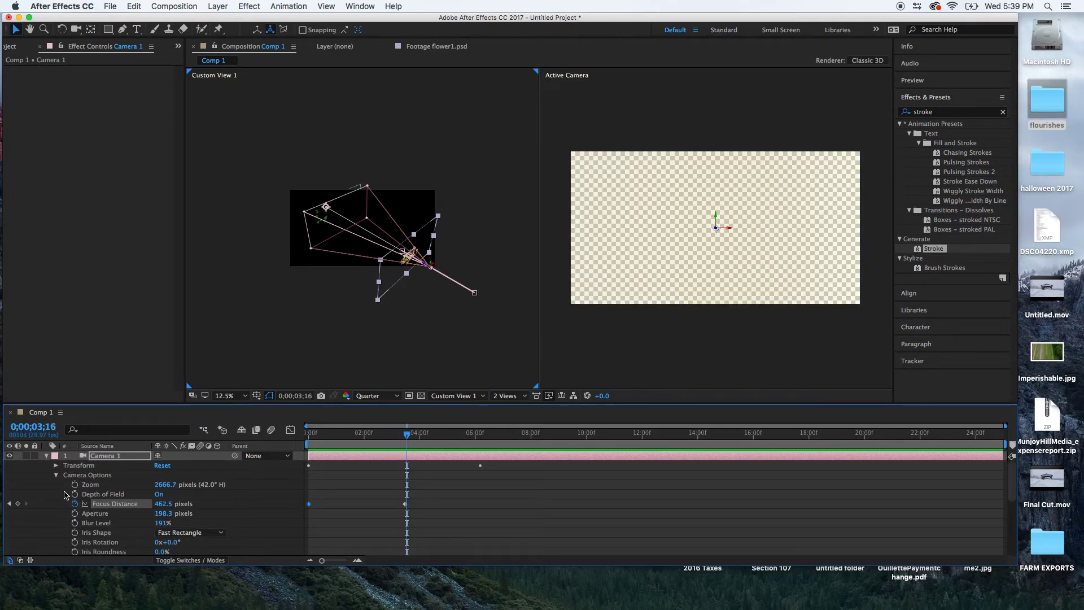
drag(408, 441, 411, 440)
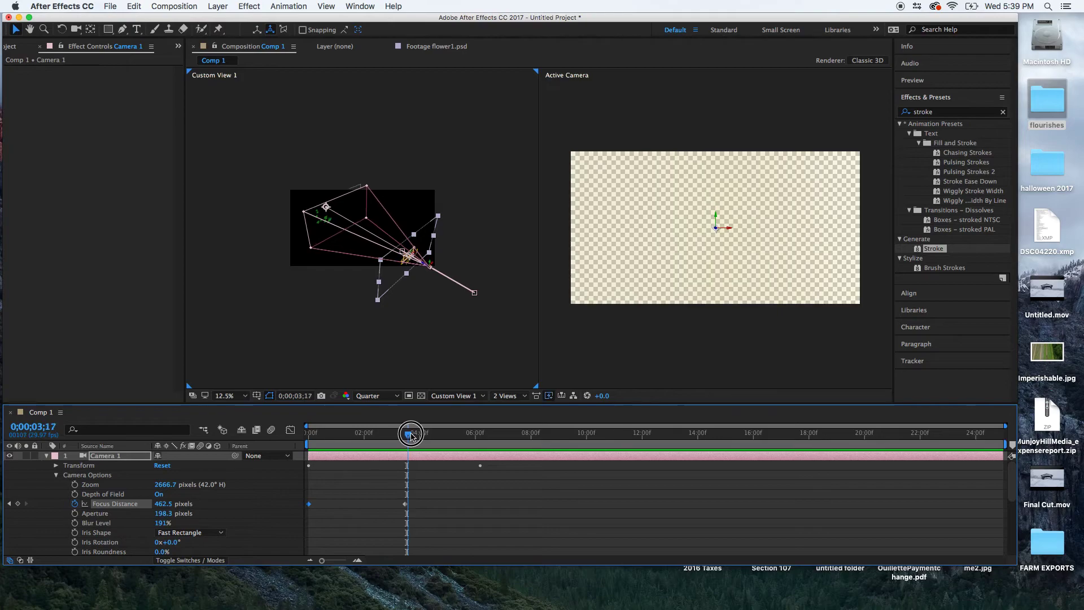
click(47, 456)
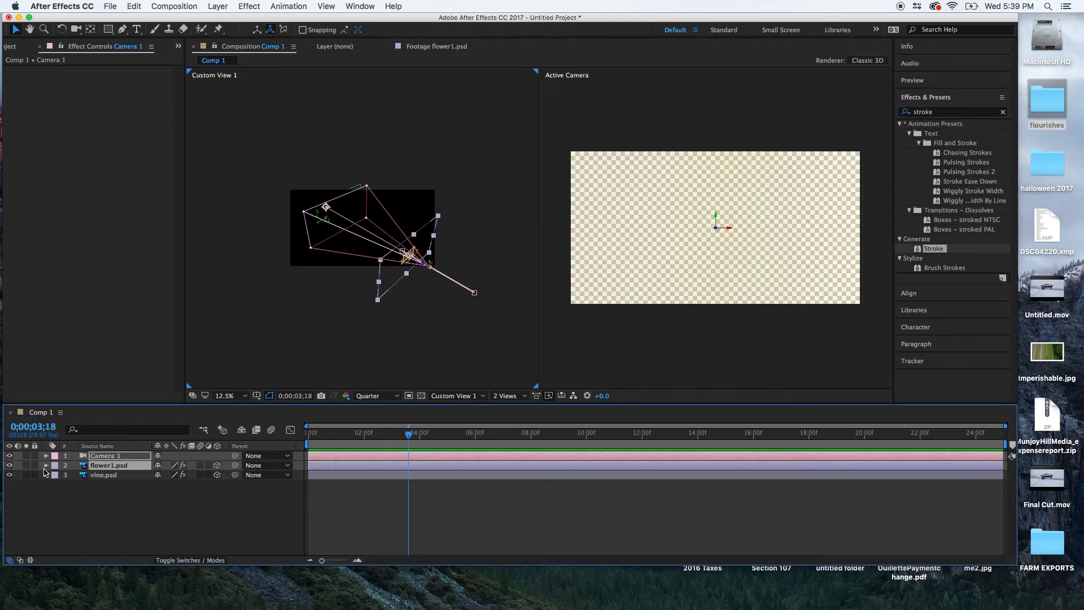
click(54, 509)
click(100, 455)
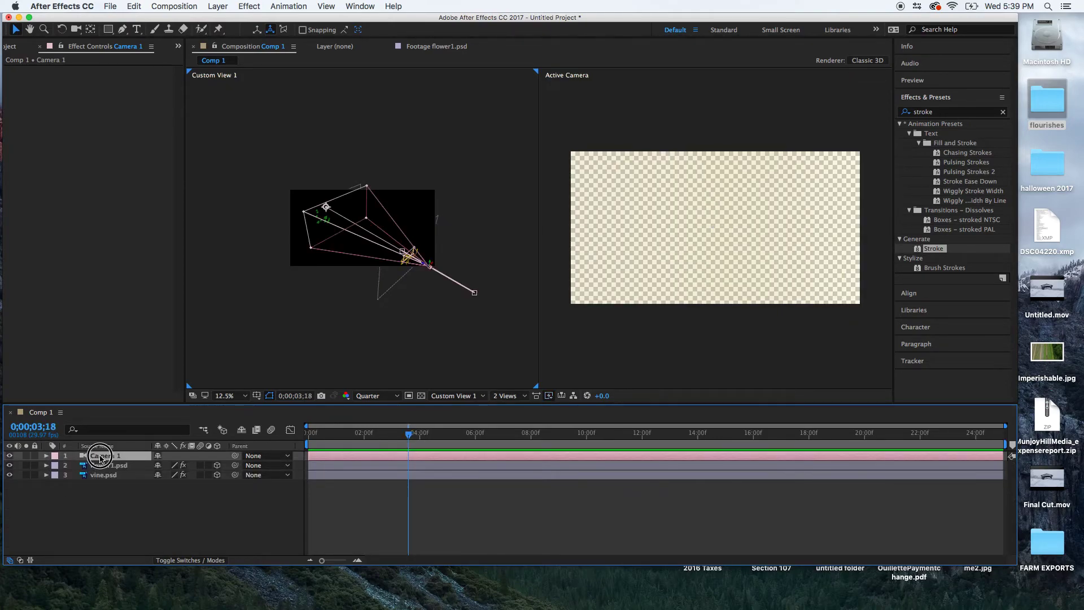
shift+click(104, 477)
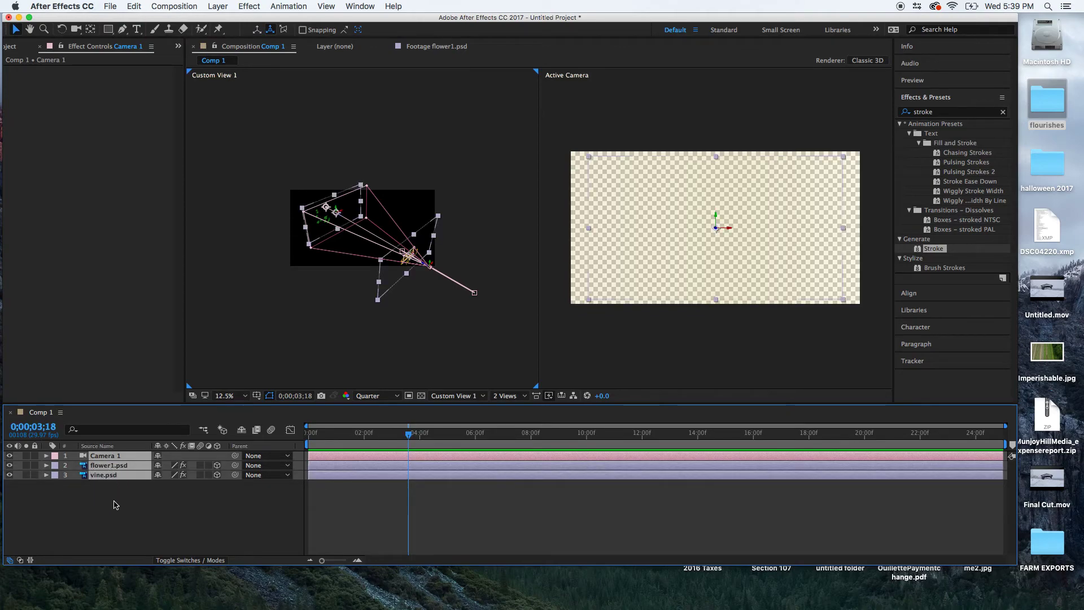
click(116, 504)
click(109, 458)
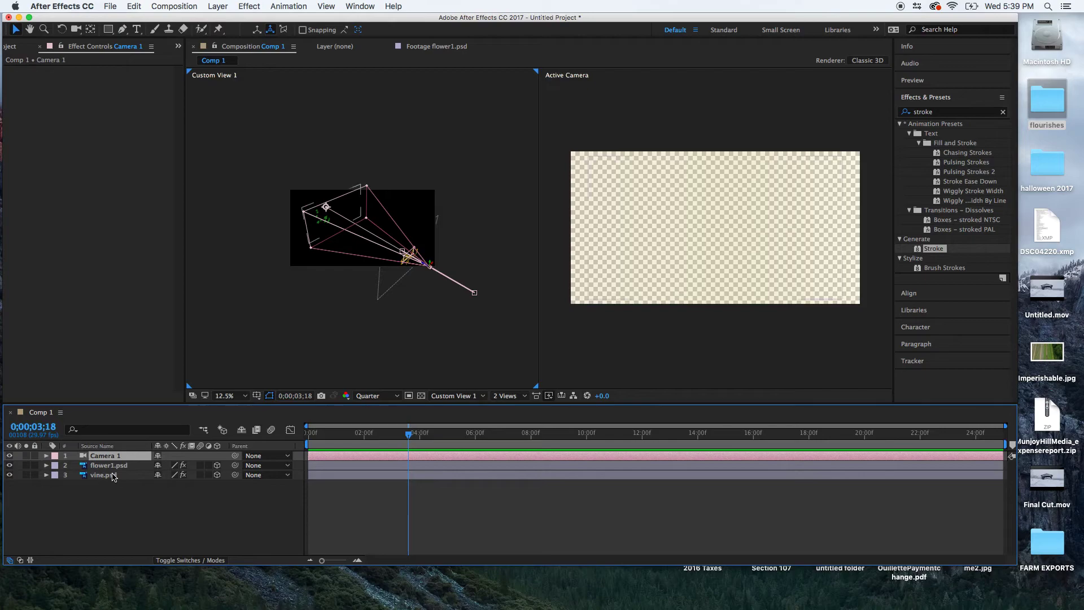
super+click(113, 477)
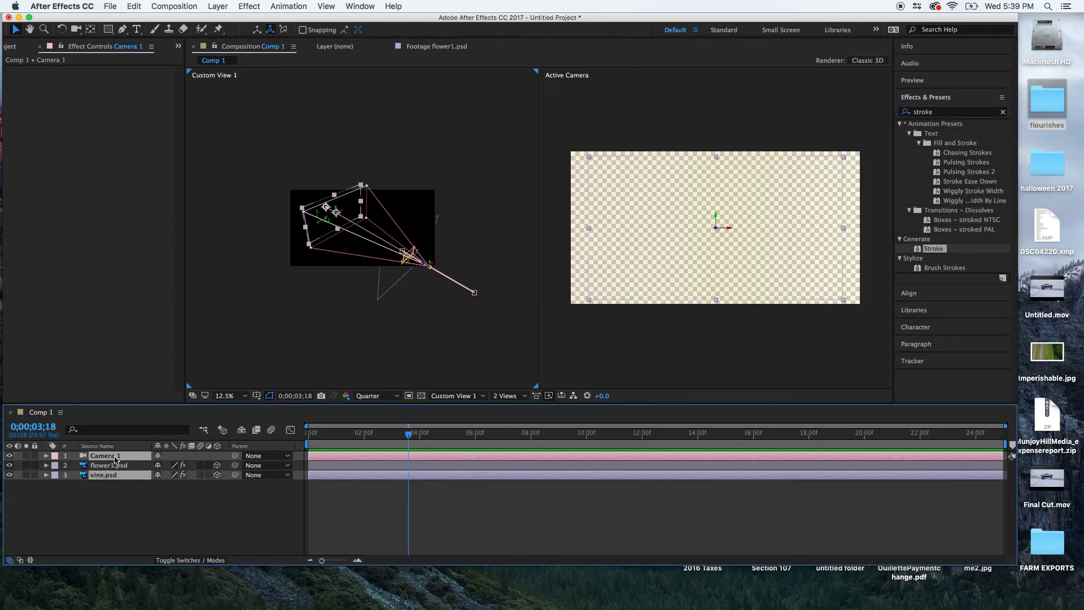
right_click(115, 459)
mouse_move(160, 500)
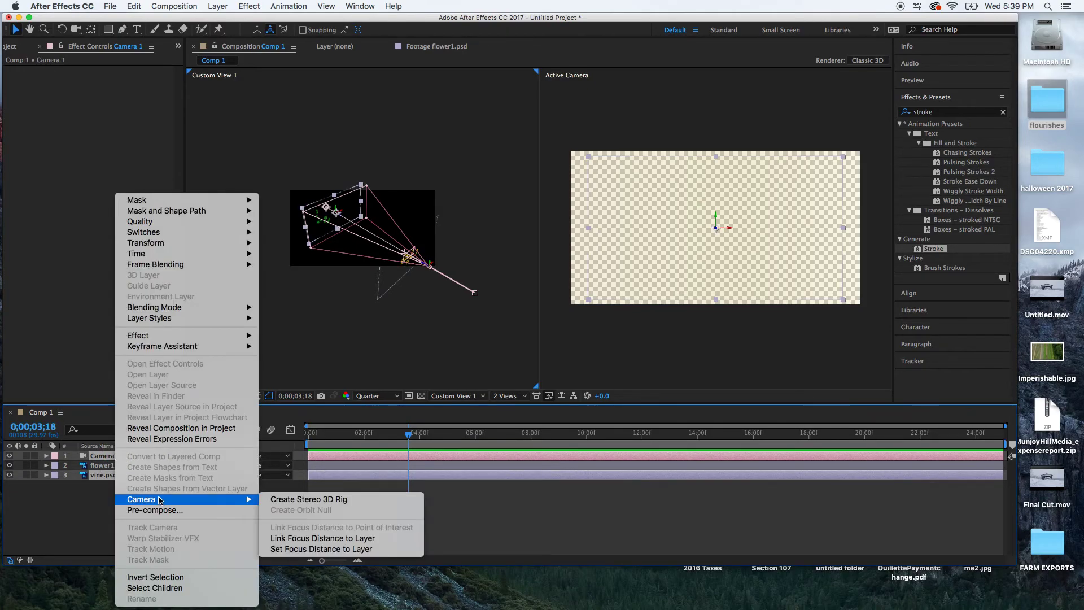
click(314, 549)
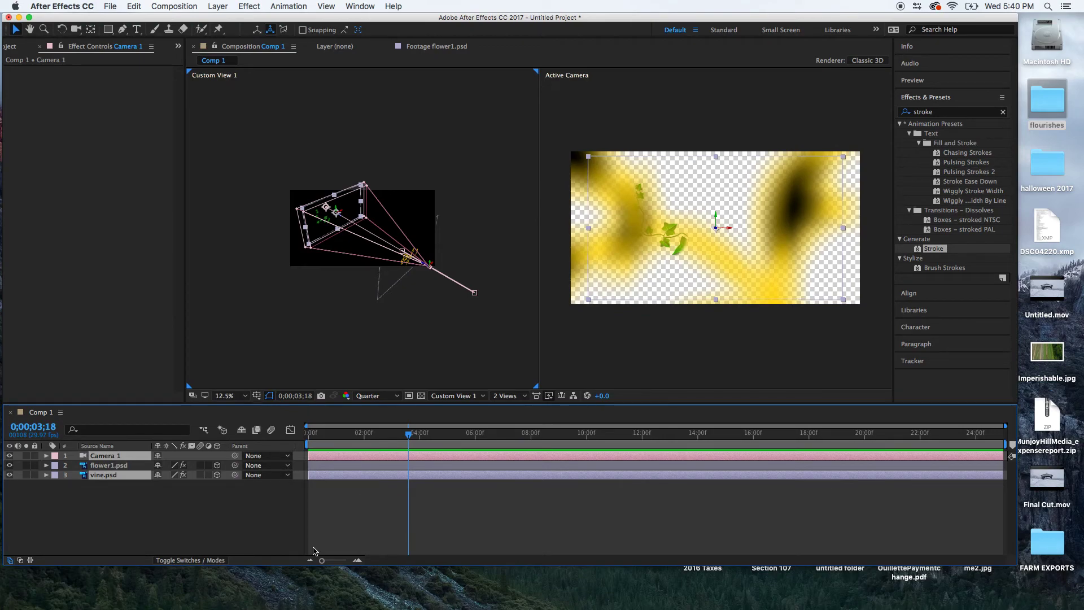
- At 0;00;07;11, set Camera 1's focus distance to the vine.psd layer again to keep the vine in focus
drag(409, 435, 514, 439)
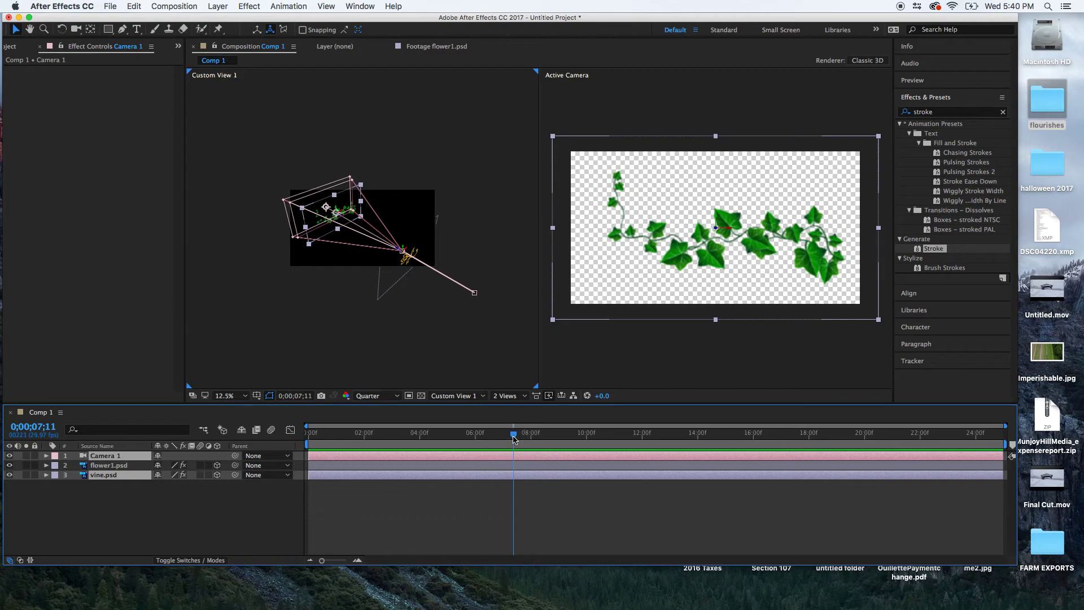
right_click(102, 479)
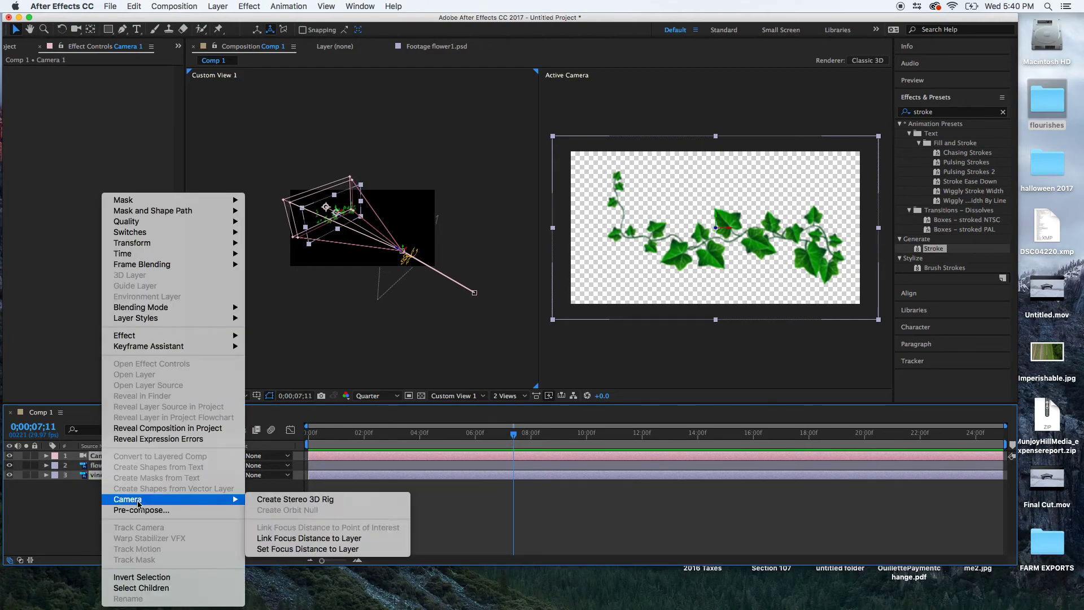
click(325, 548)
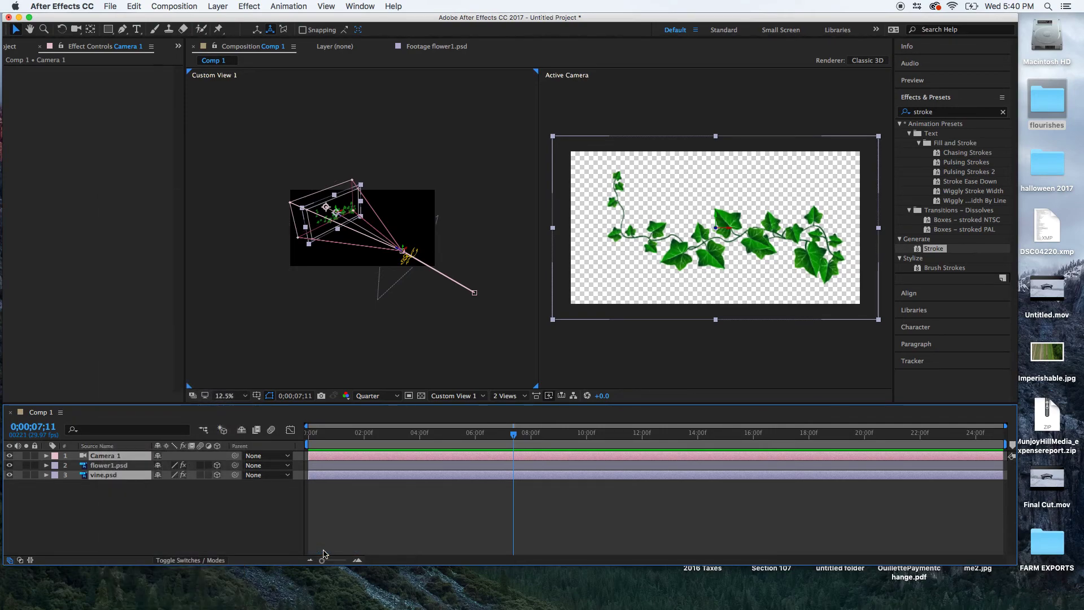
- Preview the camera move and focus shift from the start of the composition, and return to 0;00;00;00
drag(517, 437, 271, 441)
key(space)
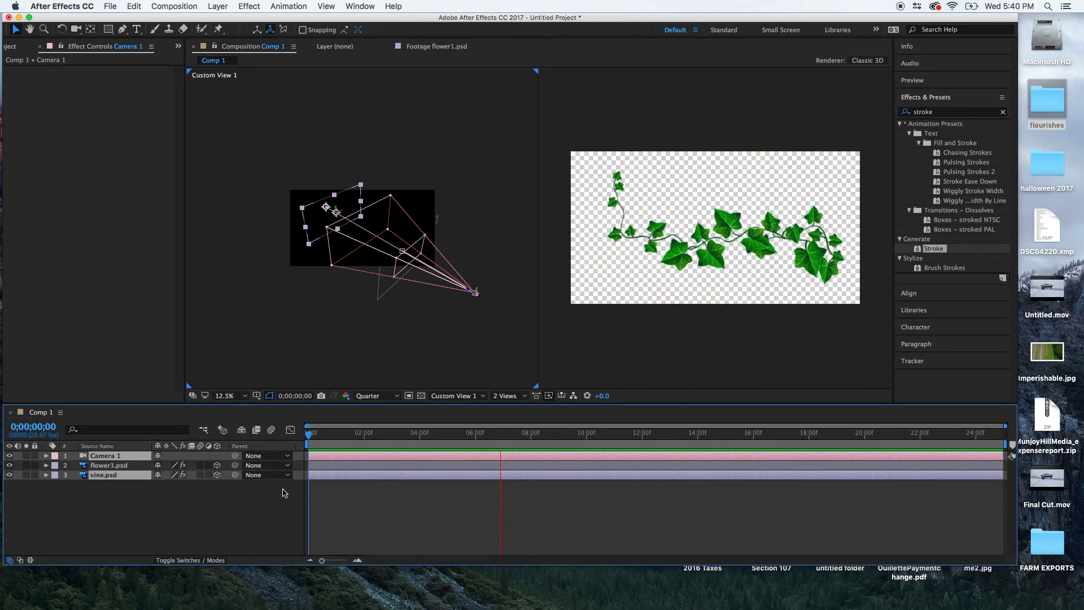
key(space)
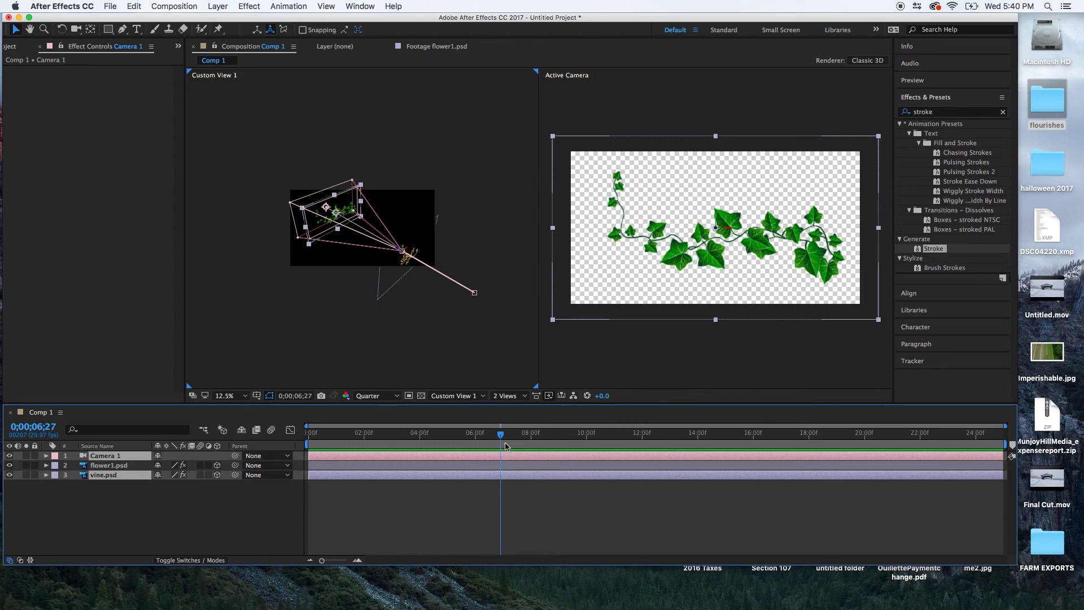
mouse_move(501, 434)
mouse_down()
mouse_move(327, 435)
mouse_move(304, 438)
mouse_move(436, 446)
mouse_move(250, 452)
mouse_up()
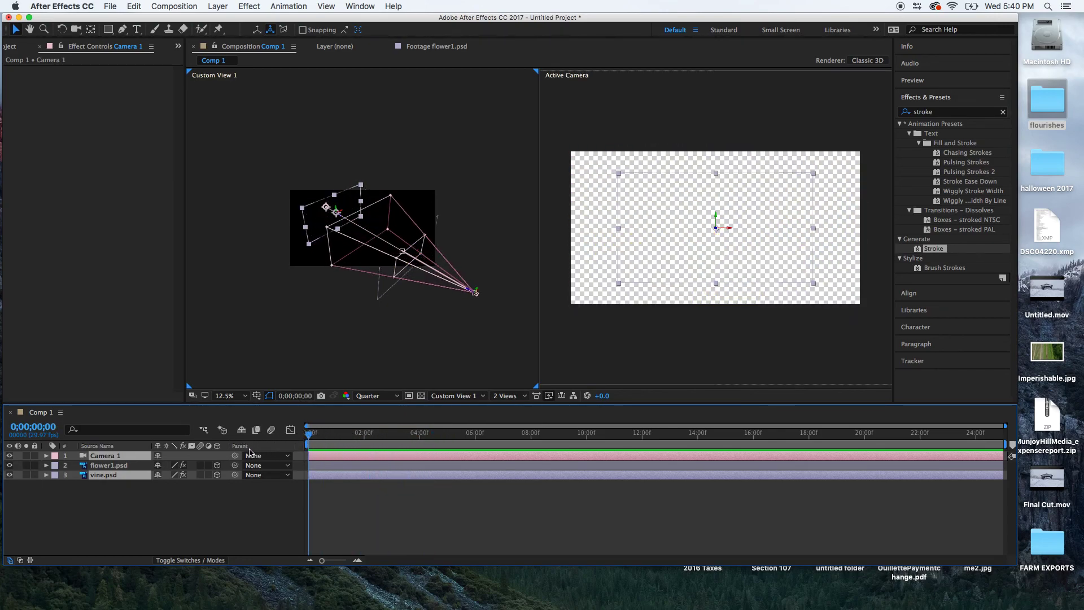
- Add Comp 1 to the render queue and choose a video codec for its QuickTime output module
click(173, 7)
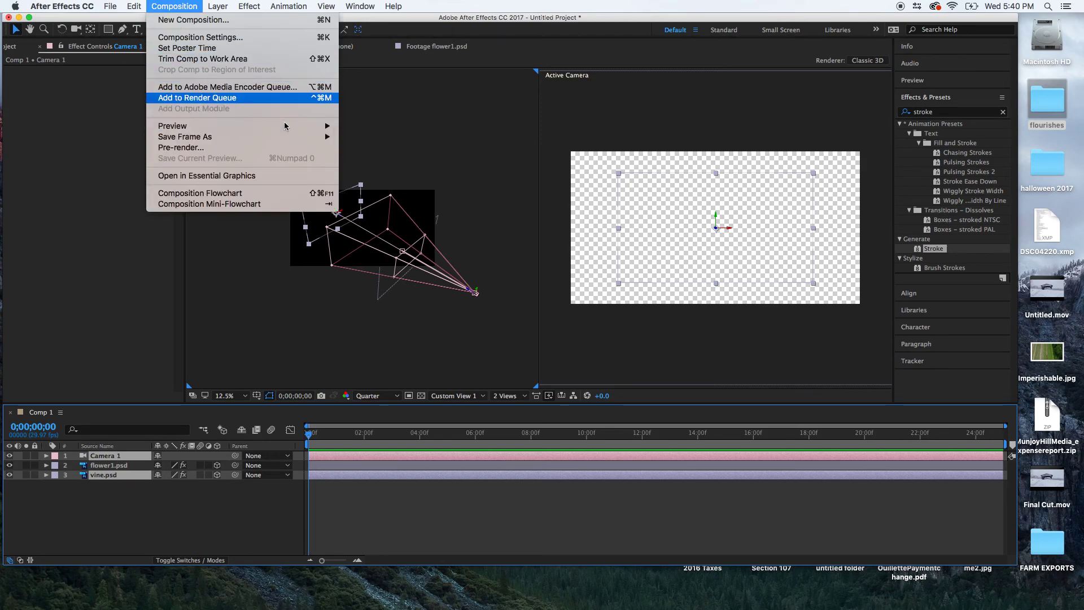
click(255, 99)
click(97, 487)
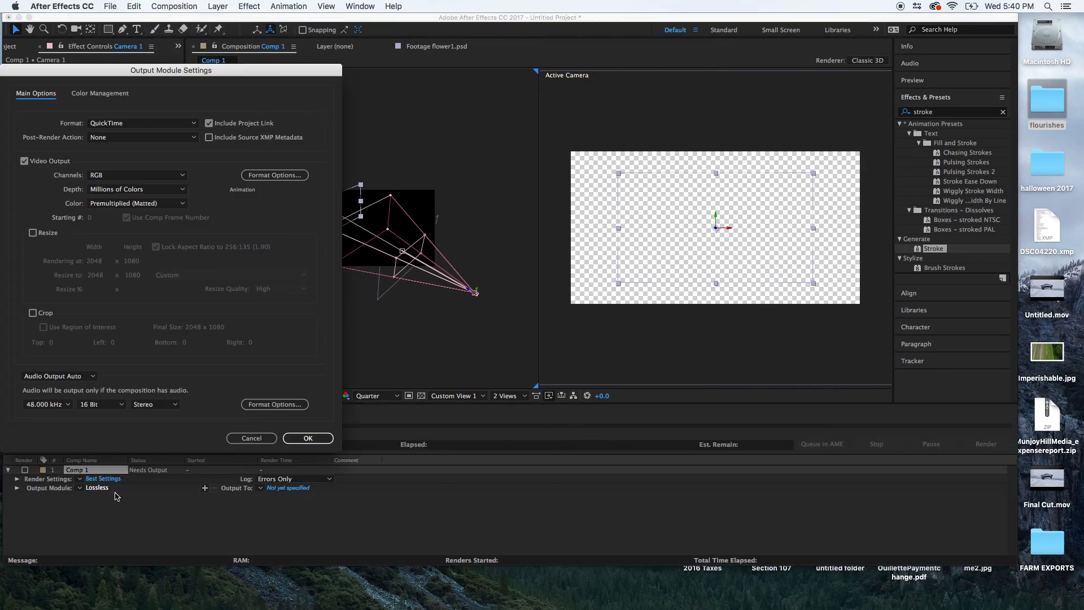
click(274, 175)
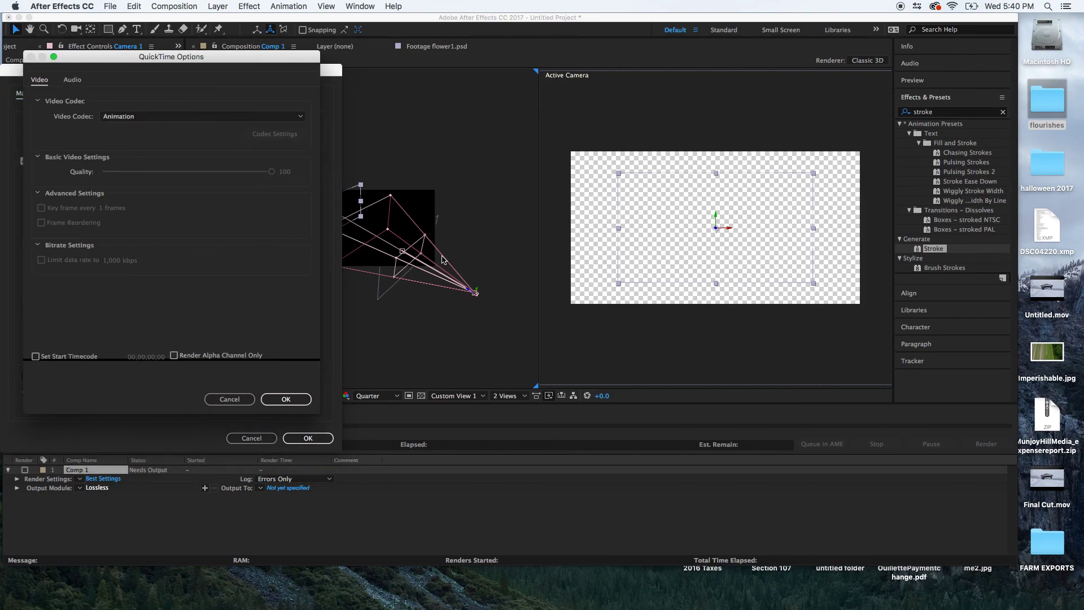
click(237, 113)
click(203, 513)
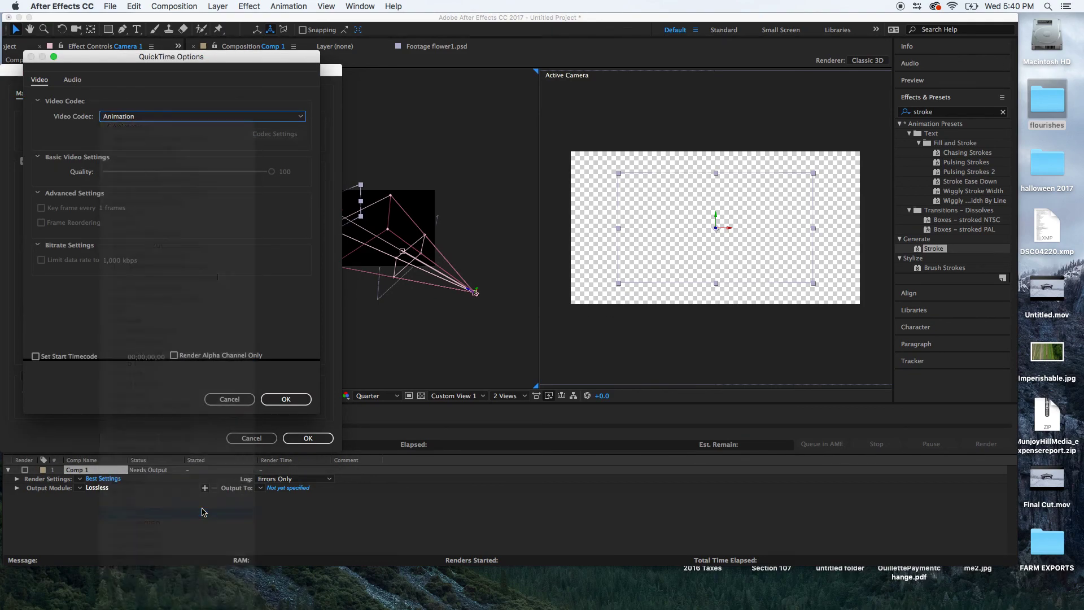
click(285, 399)
click(307, 438)
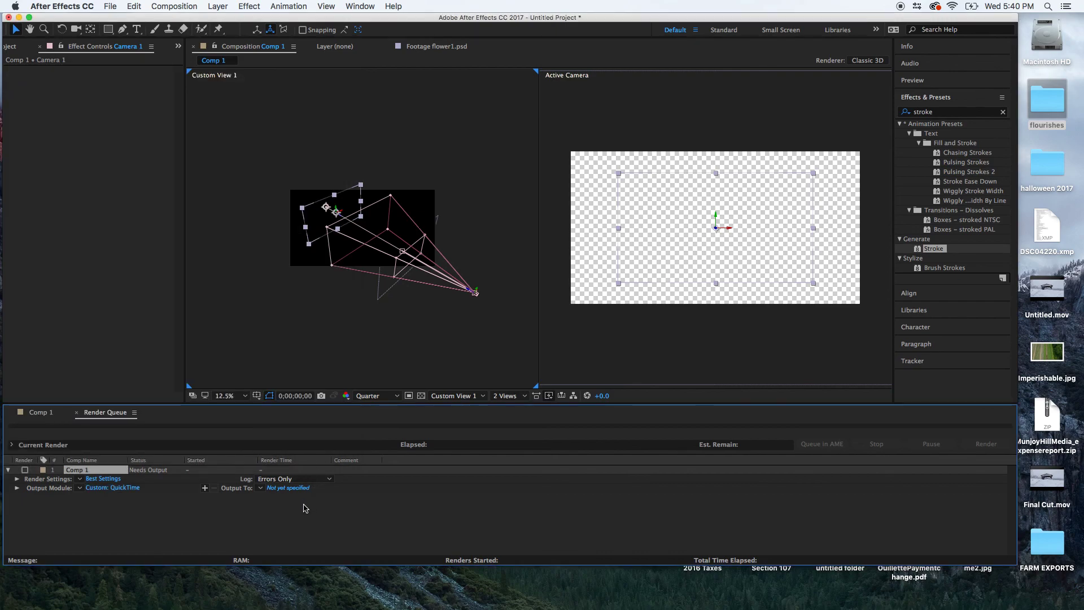
- Set the output movie to flourish.mov in the flourishes folder and start the render
click(287, 487)
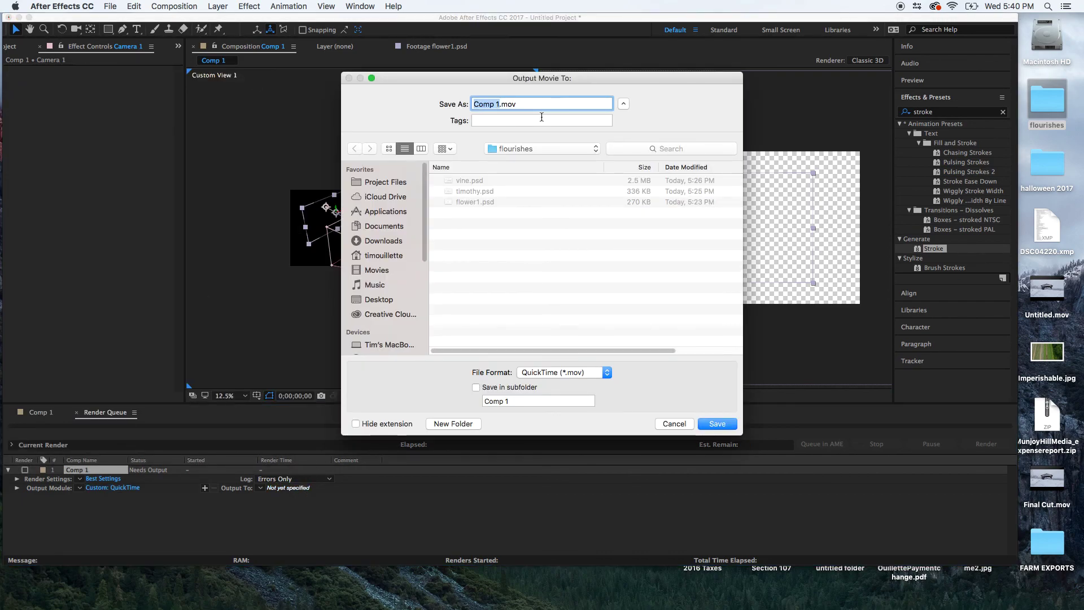
text(flourish)
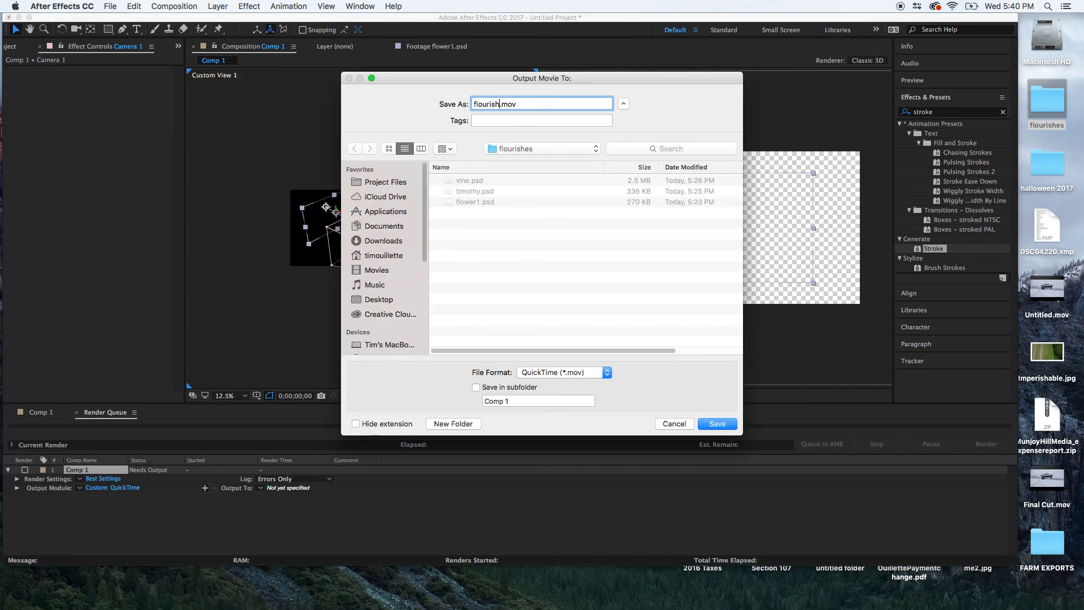
click(718, 424)
click(997, 447)
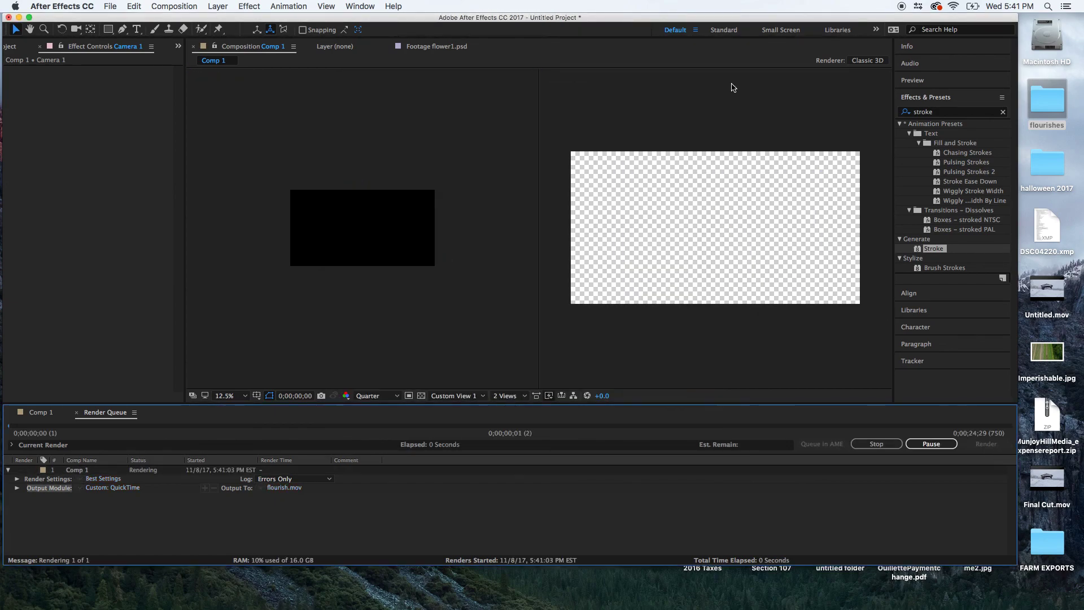
drag(850, 21, 877, 189)
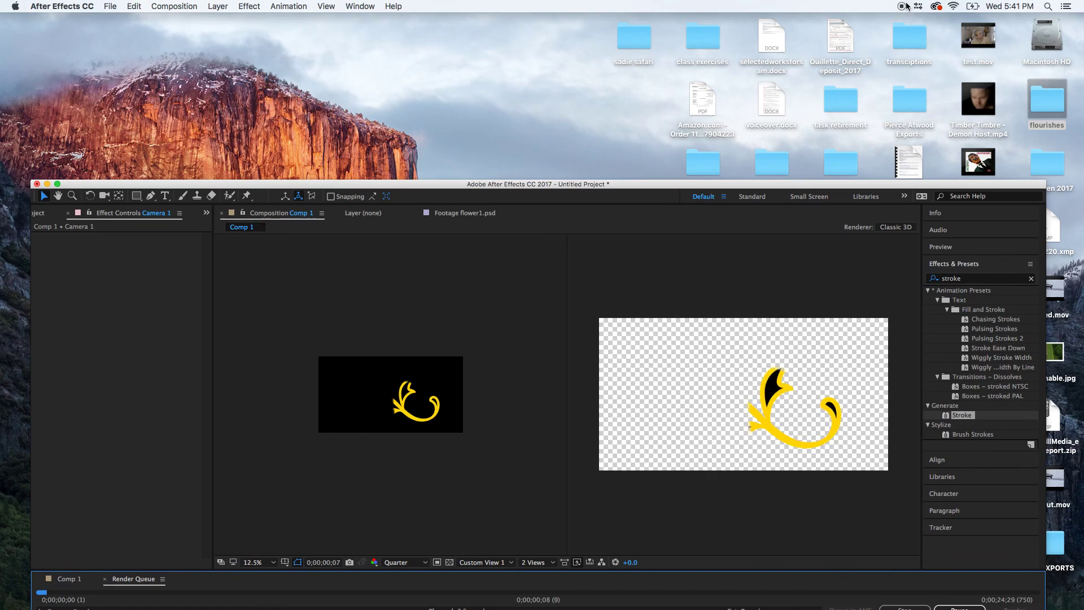